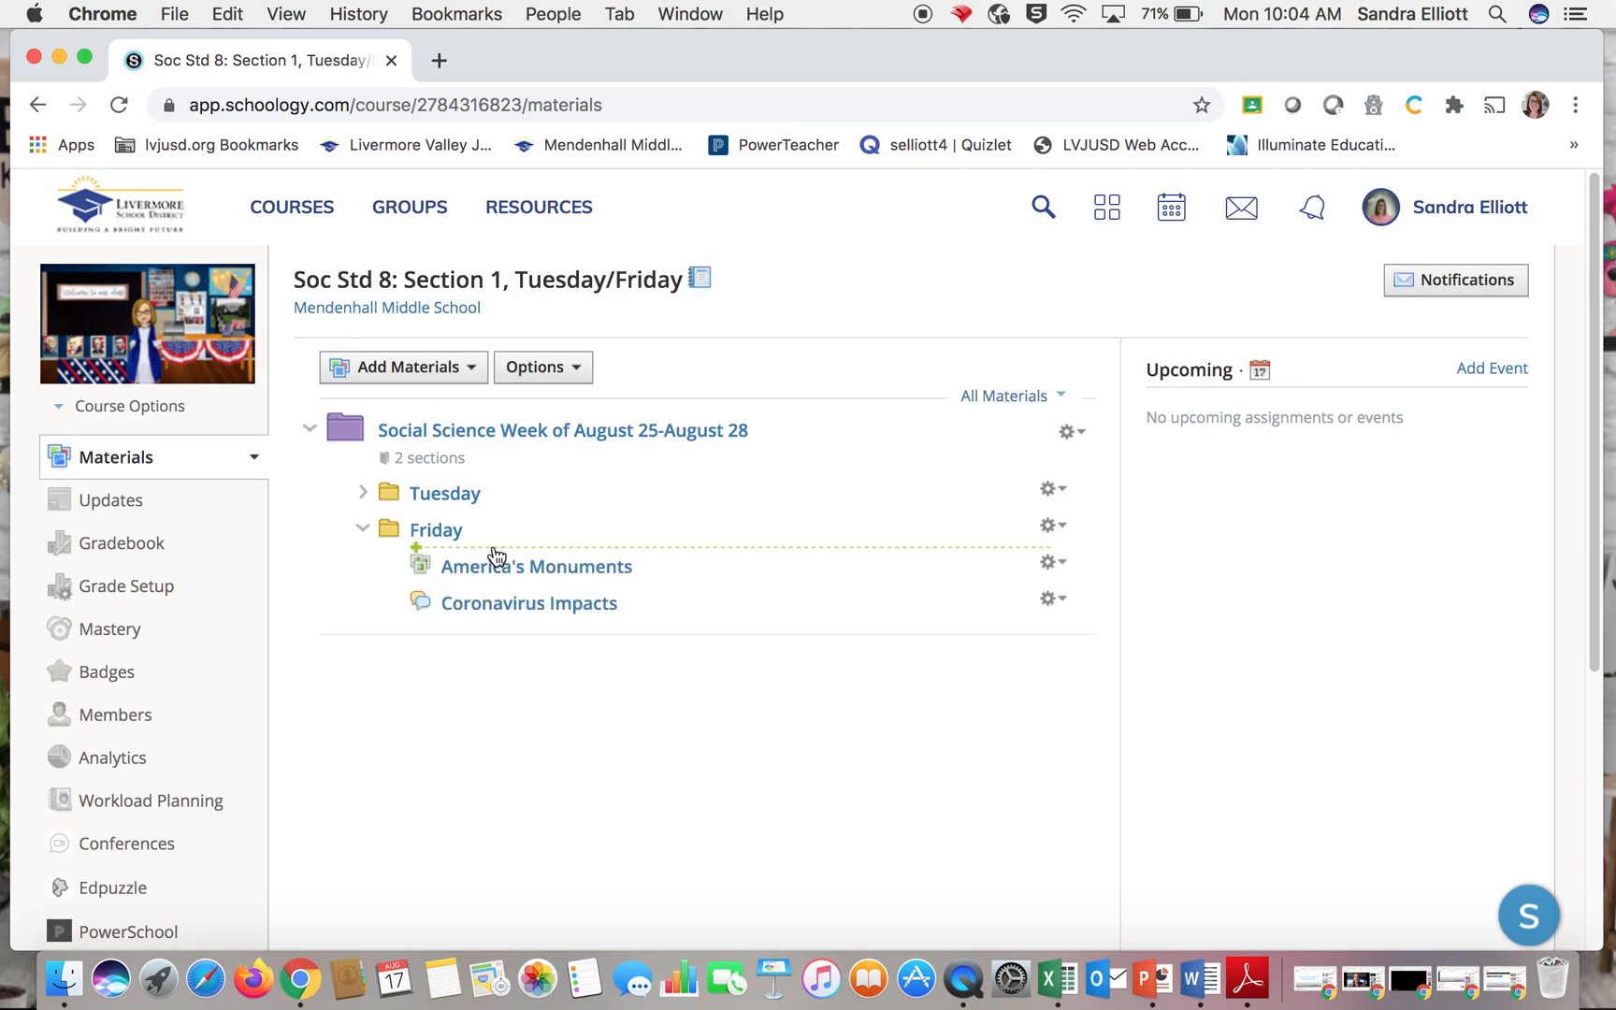
Start a new assessment named "Exam #1" at the beginning of the Friday folder
left_click(497, 556)
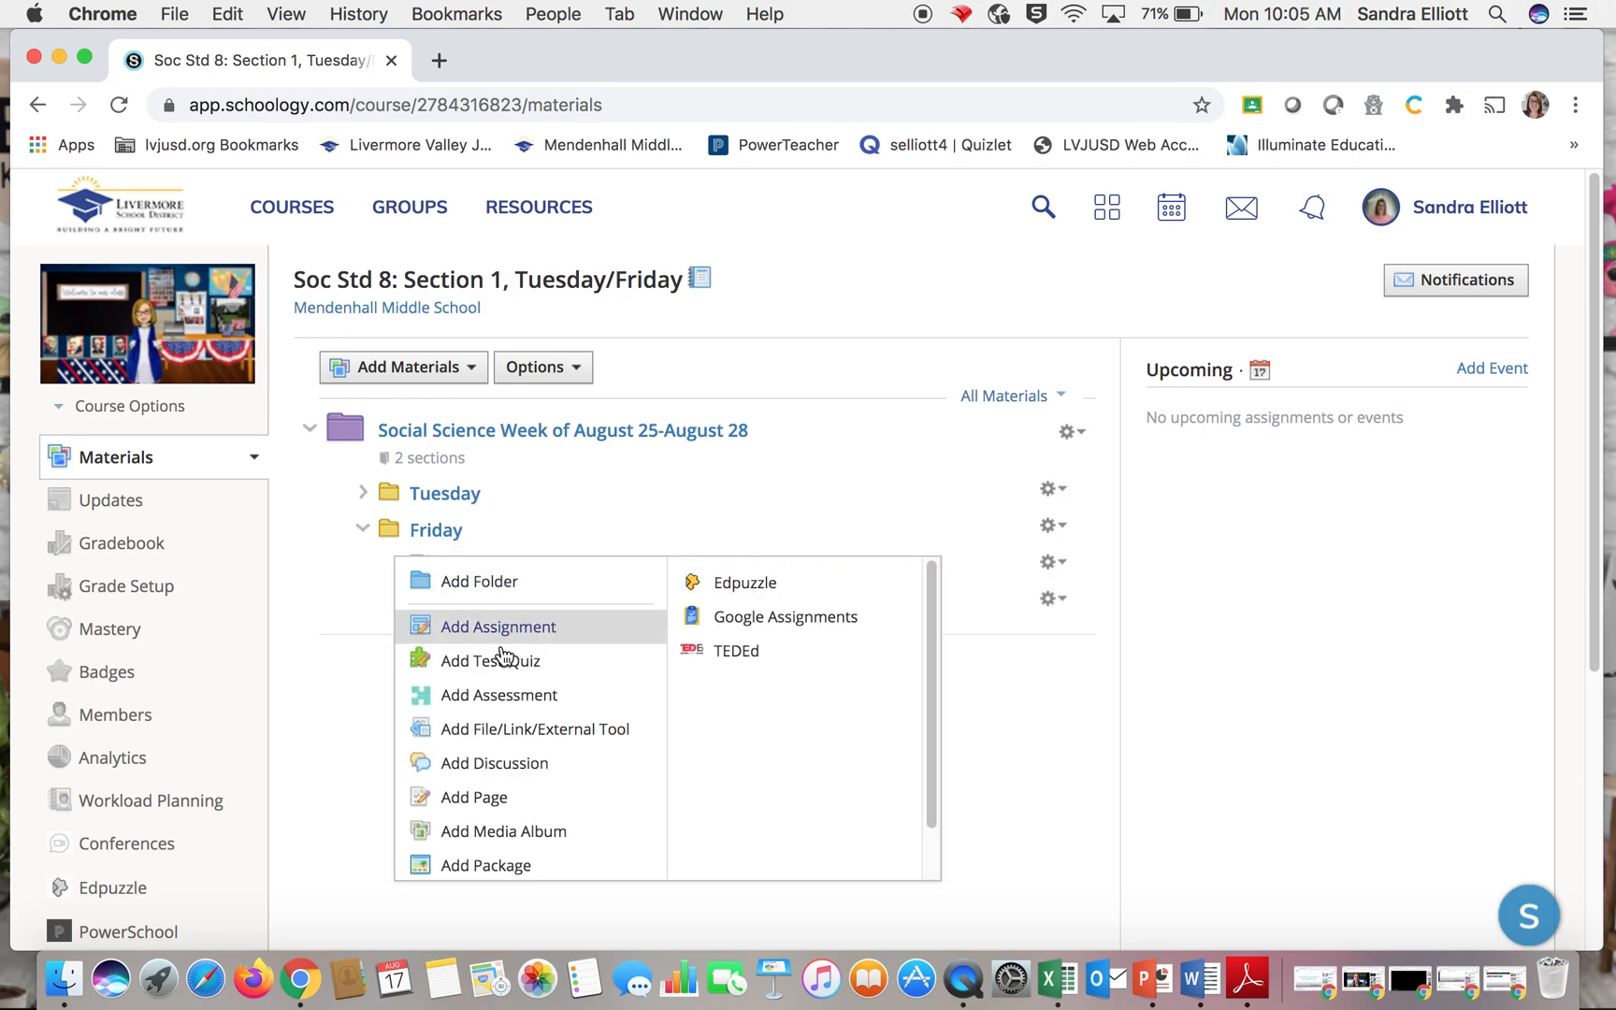
left_click(515, 700)
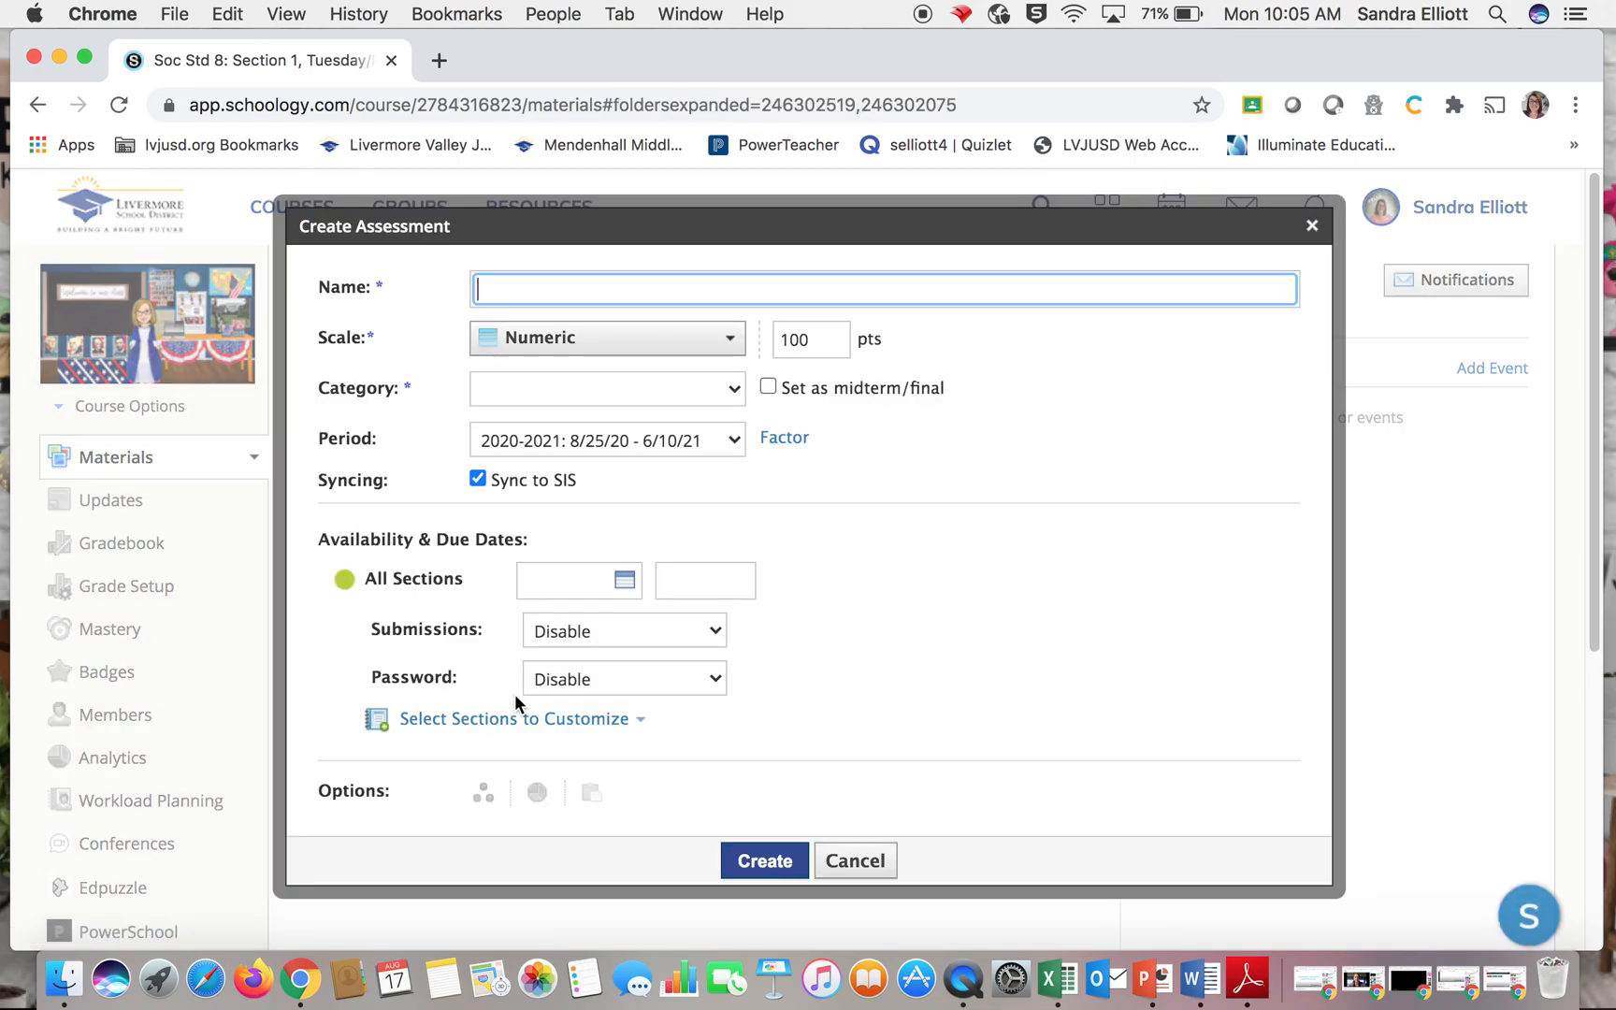
type("Exam")
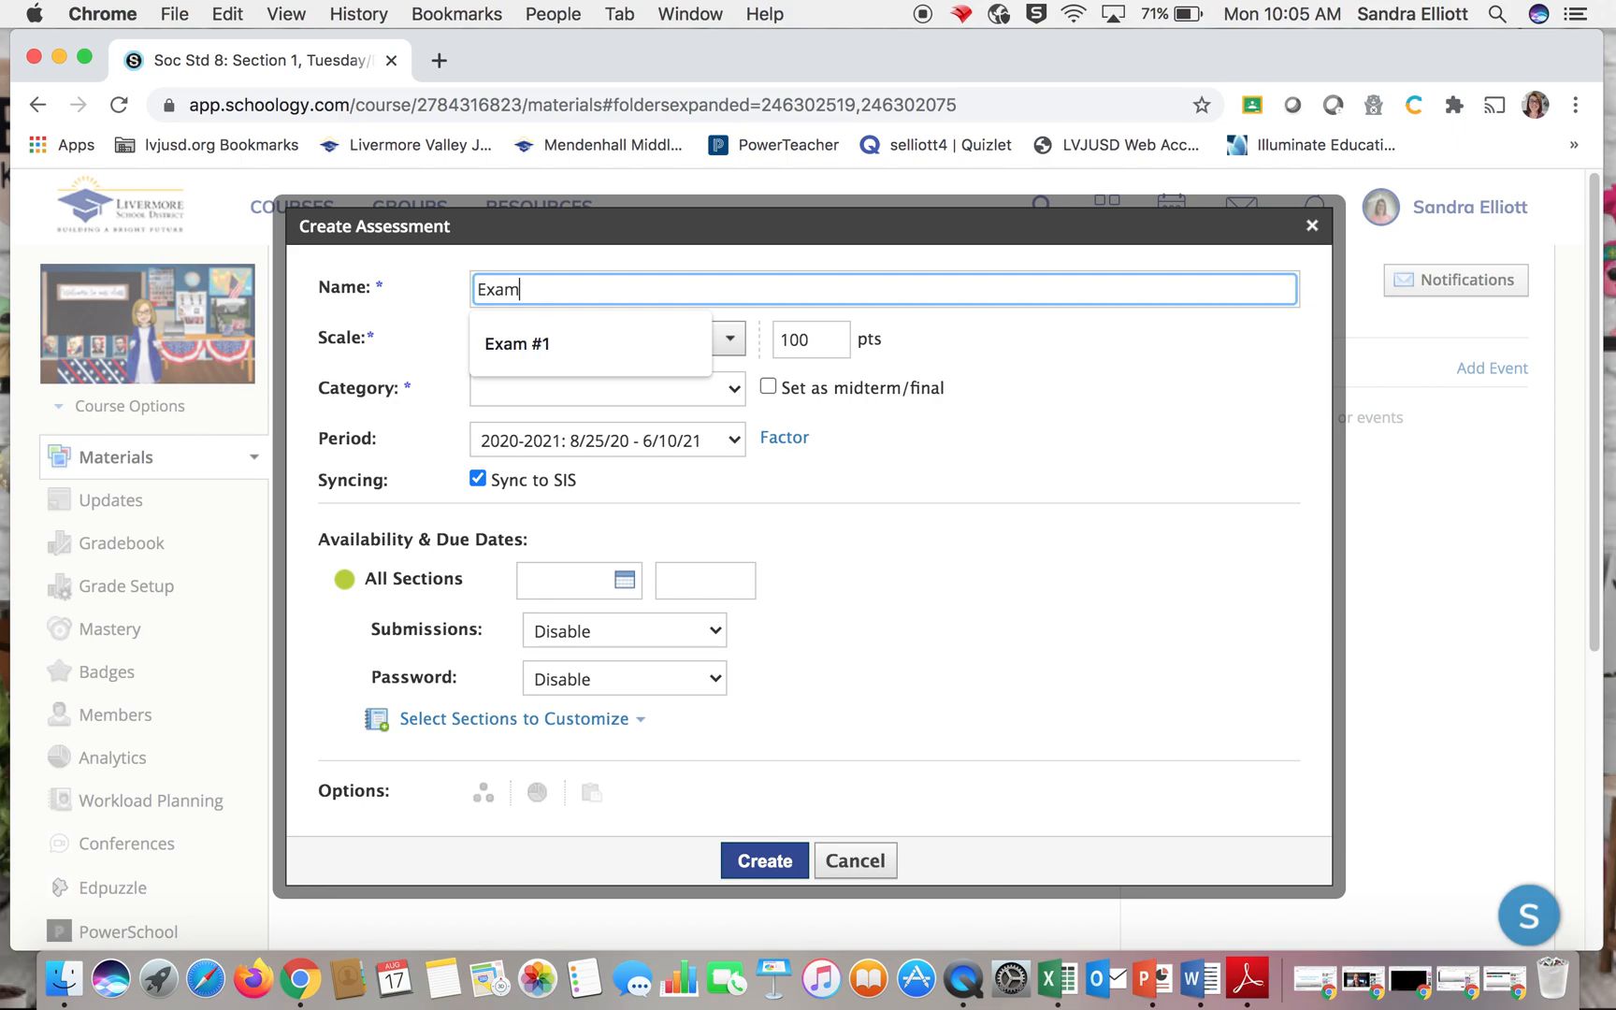
left_click(536, 358)
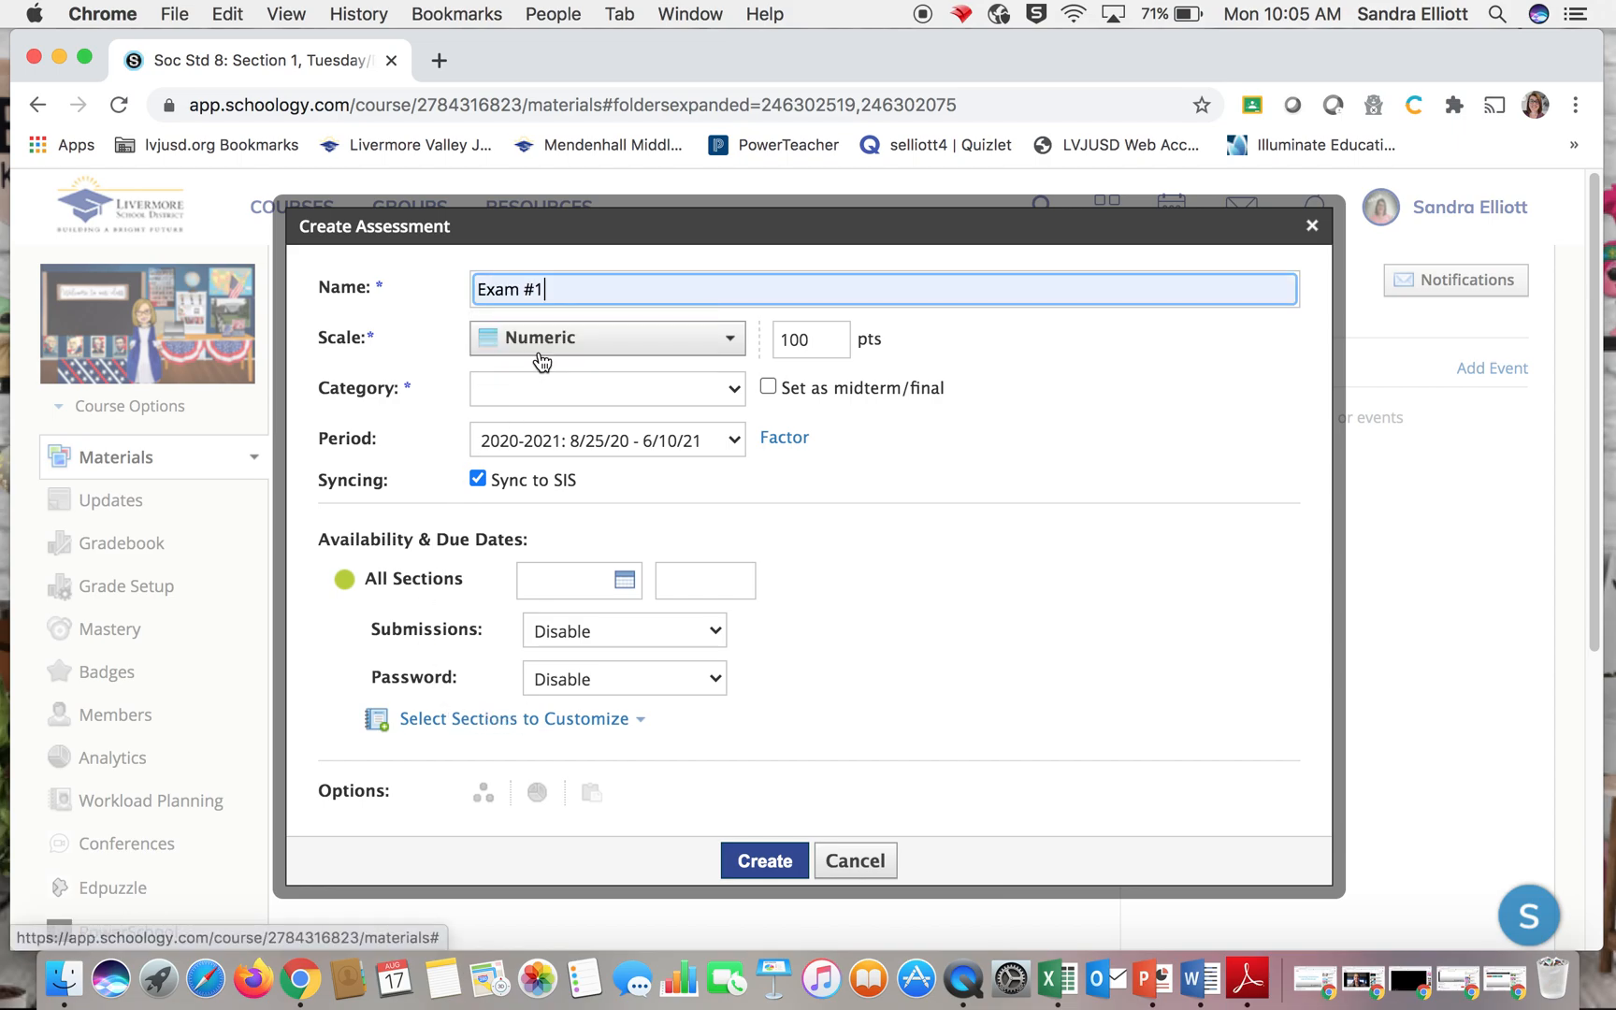
Keep the Numeric scale and assign Exam #1 to the SS grading category
left_click(636, 346)
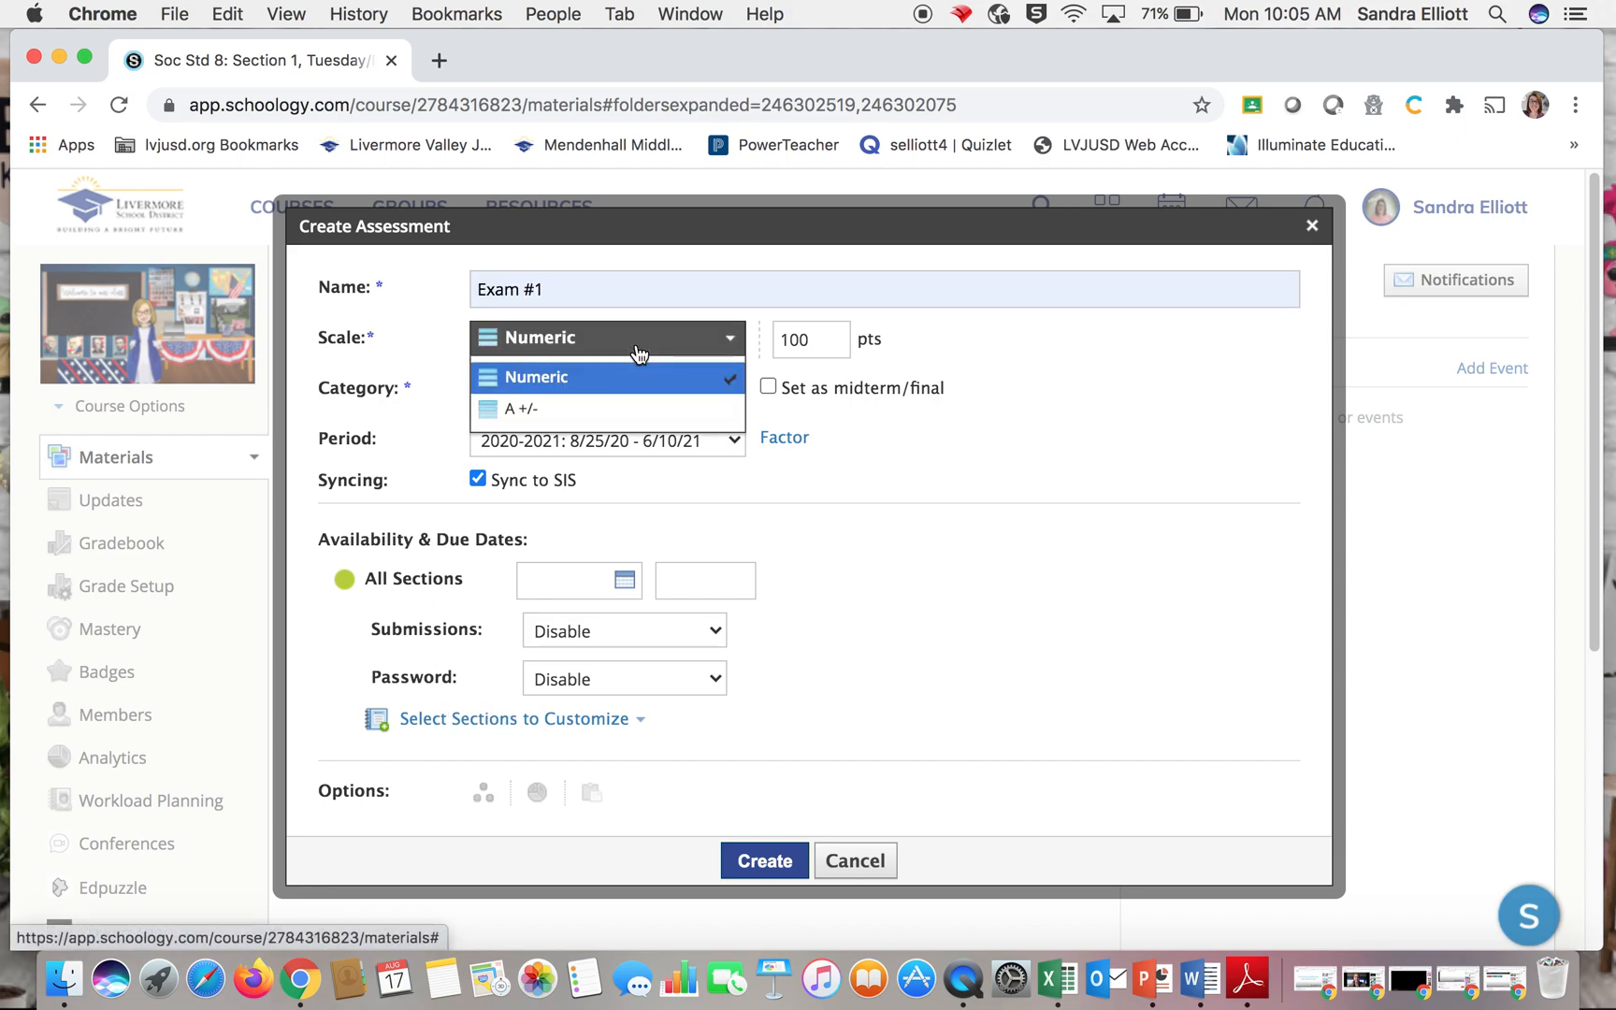
left_click(931, 356)
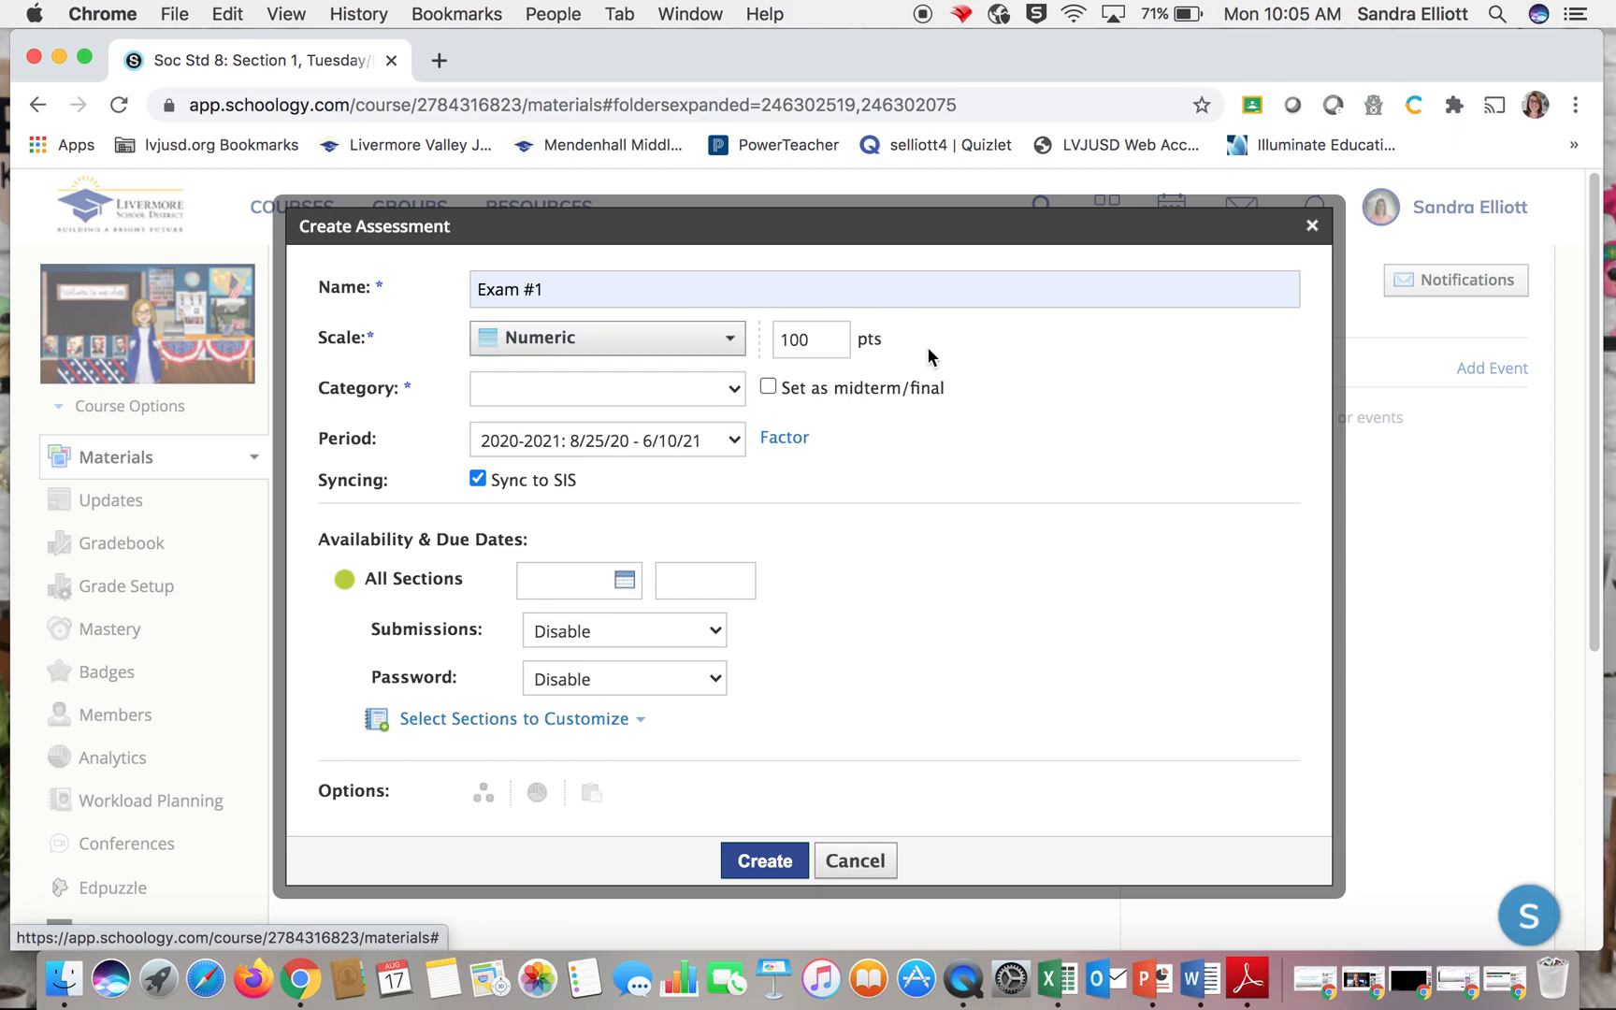
left_click(735, 392)
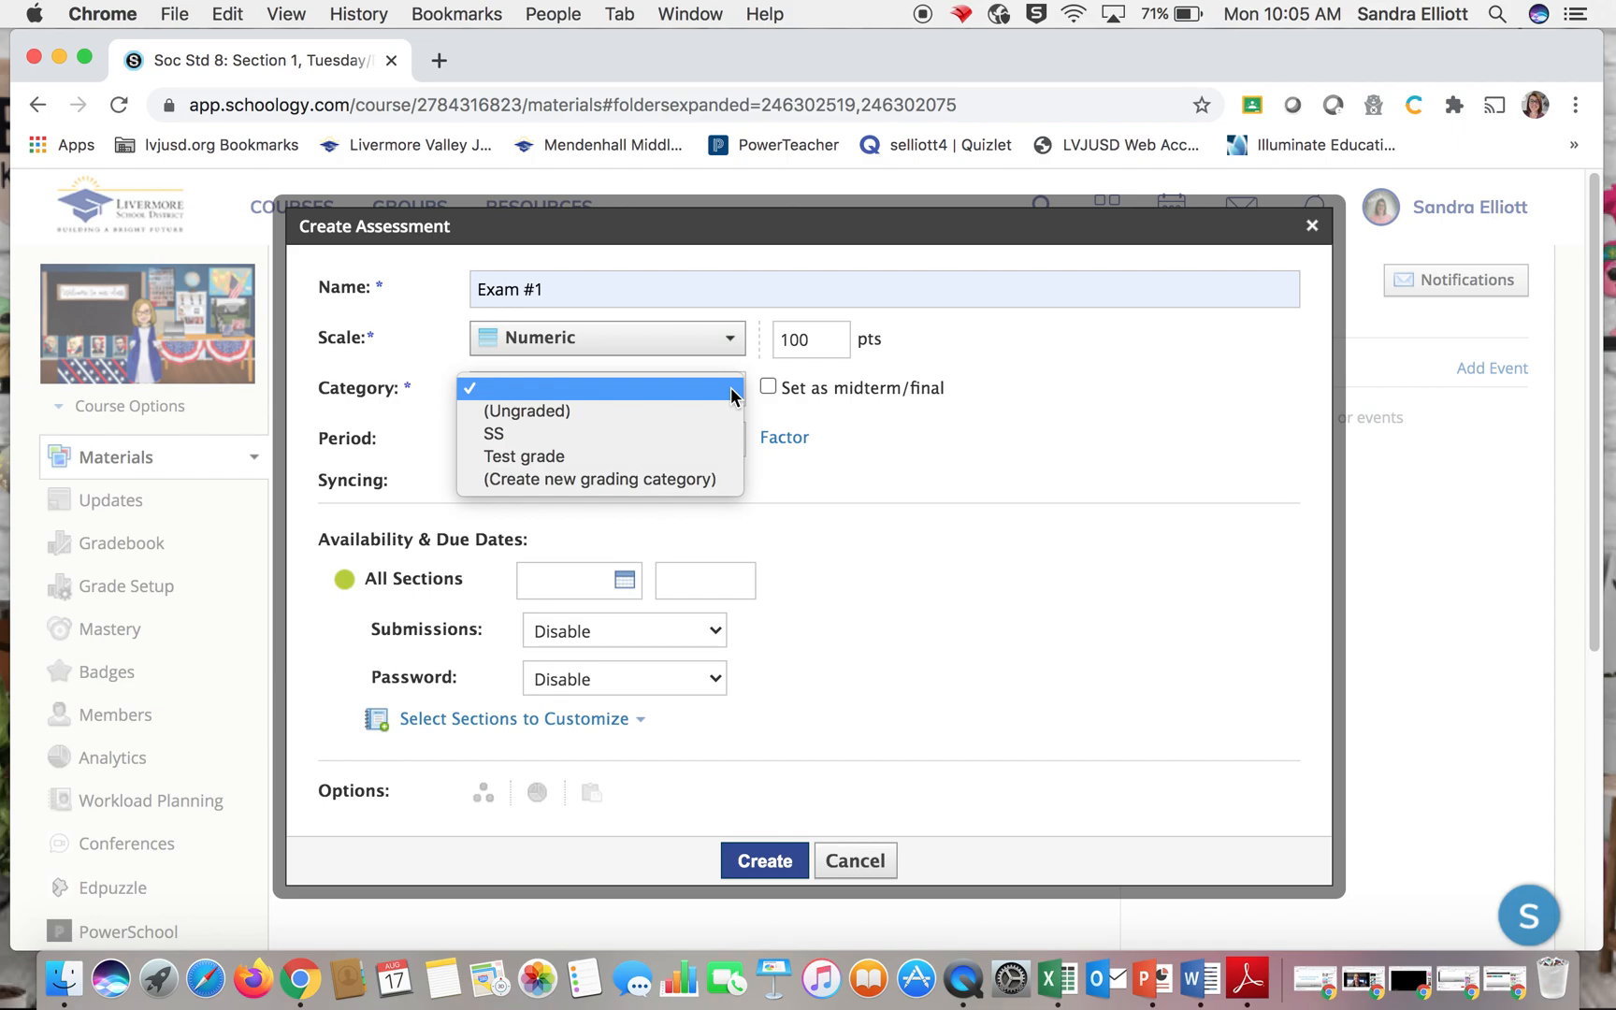
left_click(703, 433)
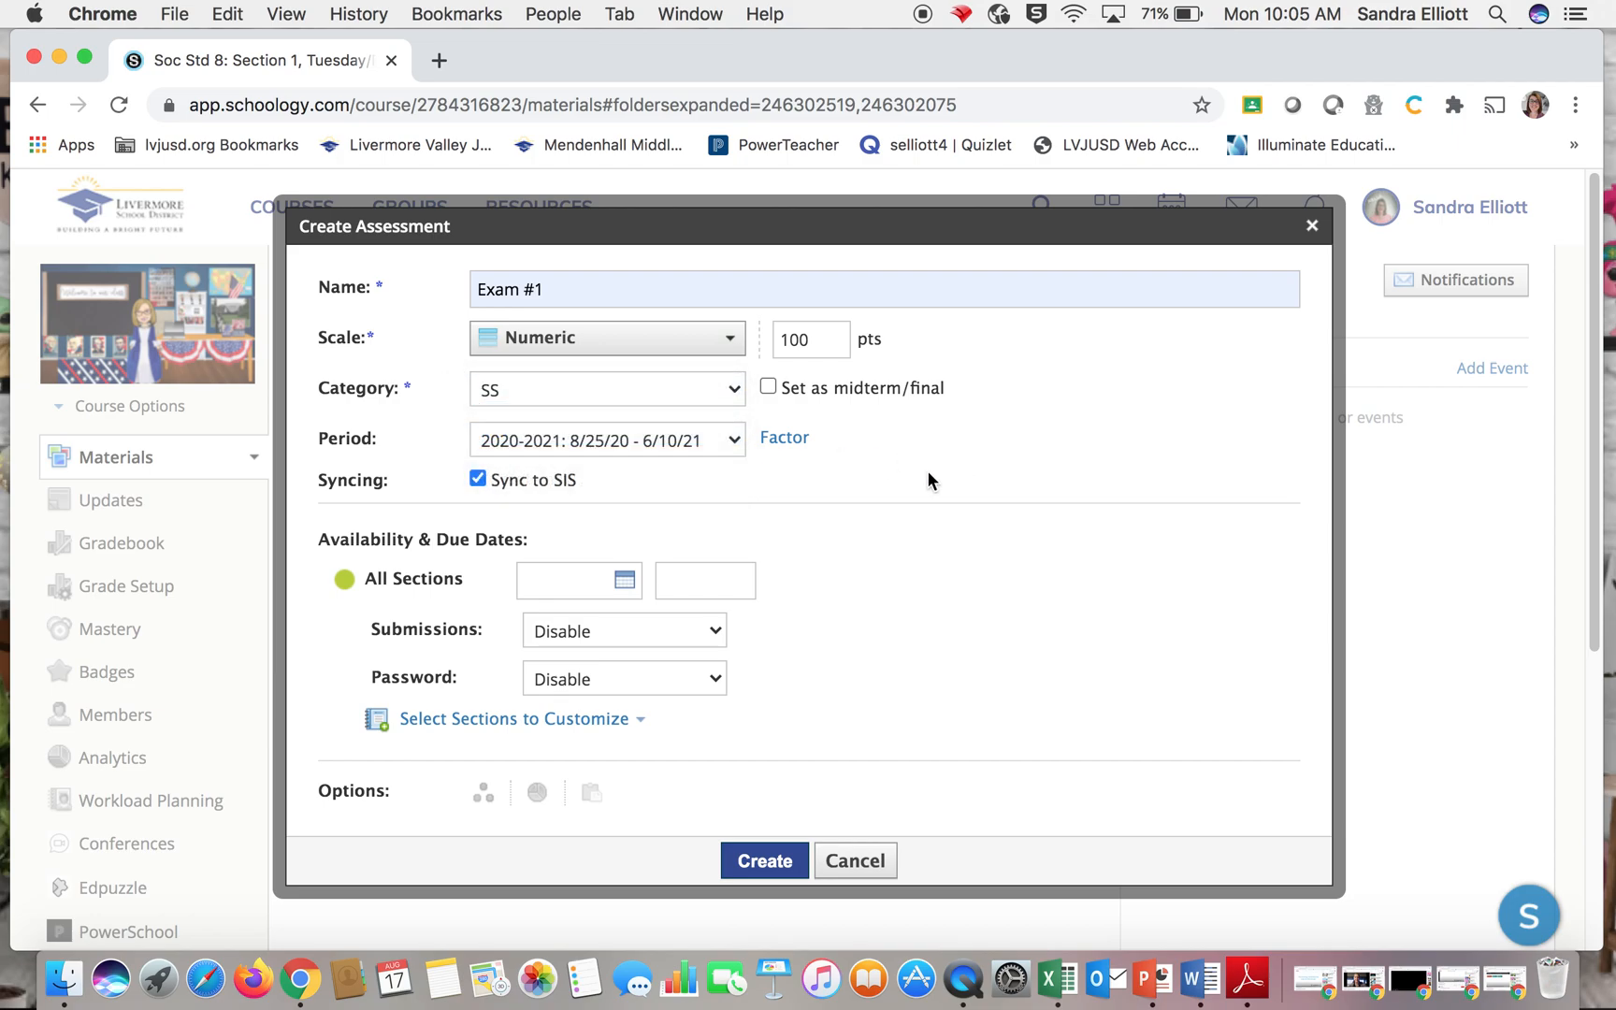
Set the due date for all sections to 9/04/20 at 11:59AM
scroll(914, 603, "down", 2)
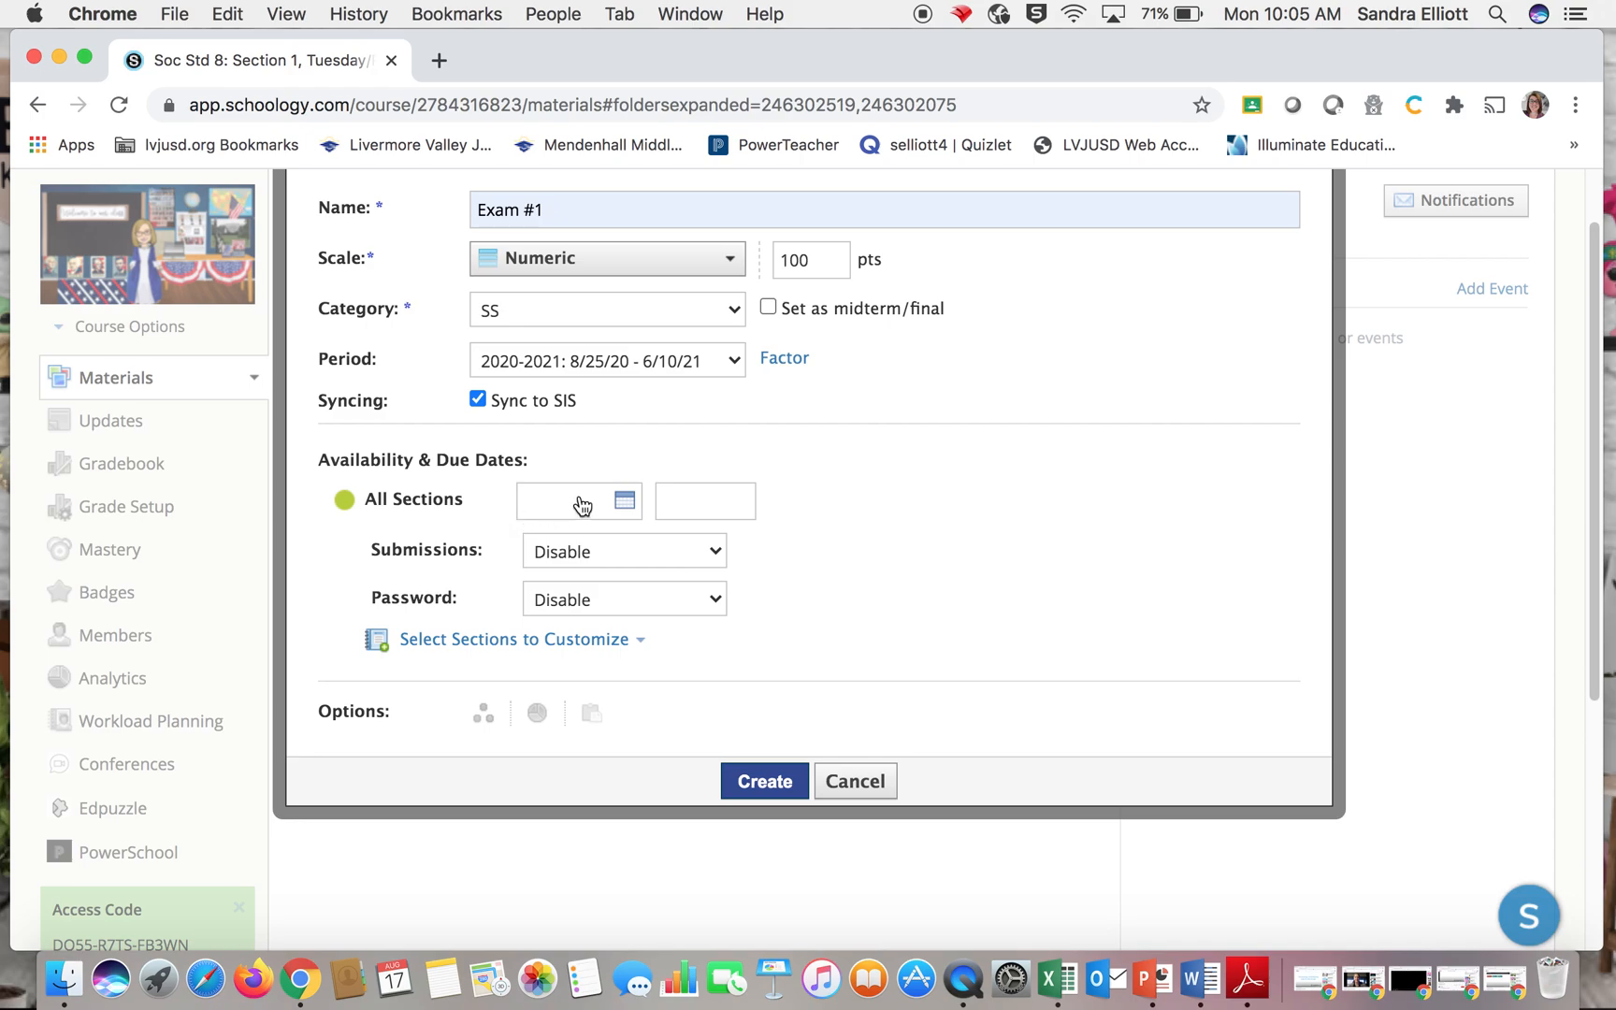
left_click(625, 502)
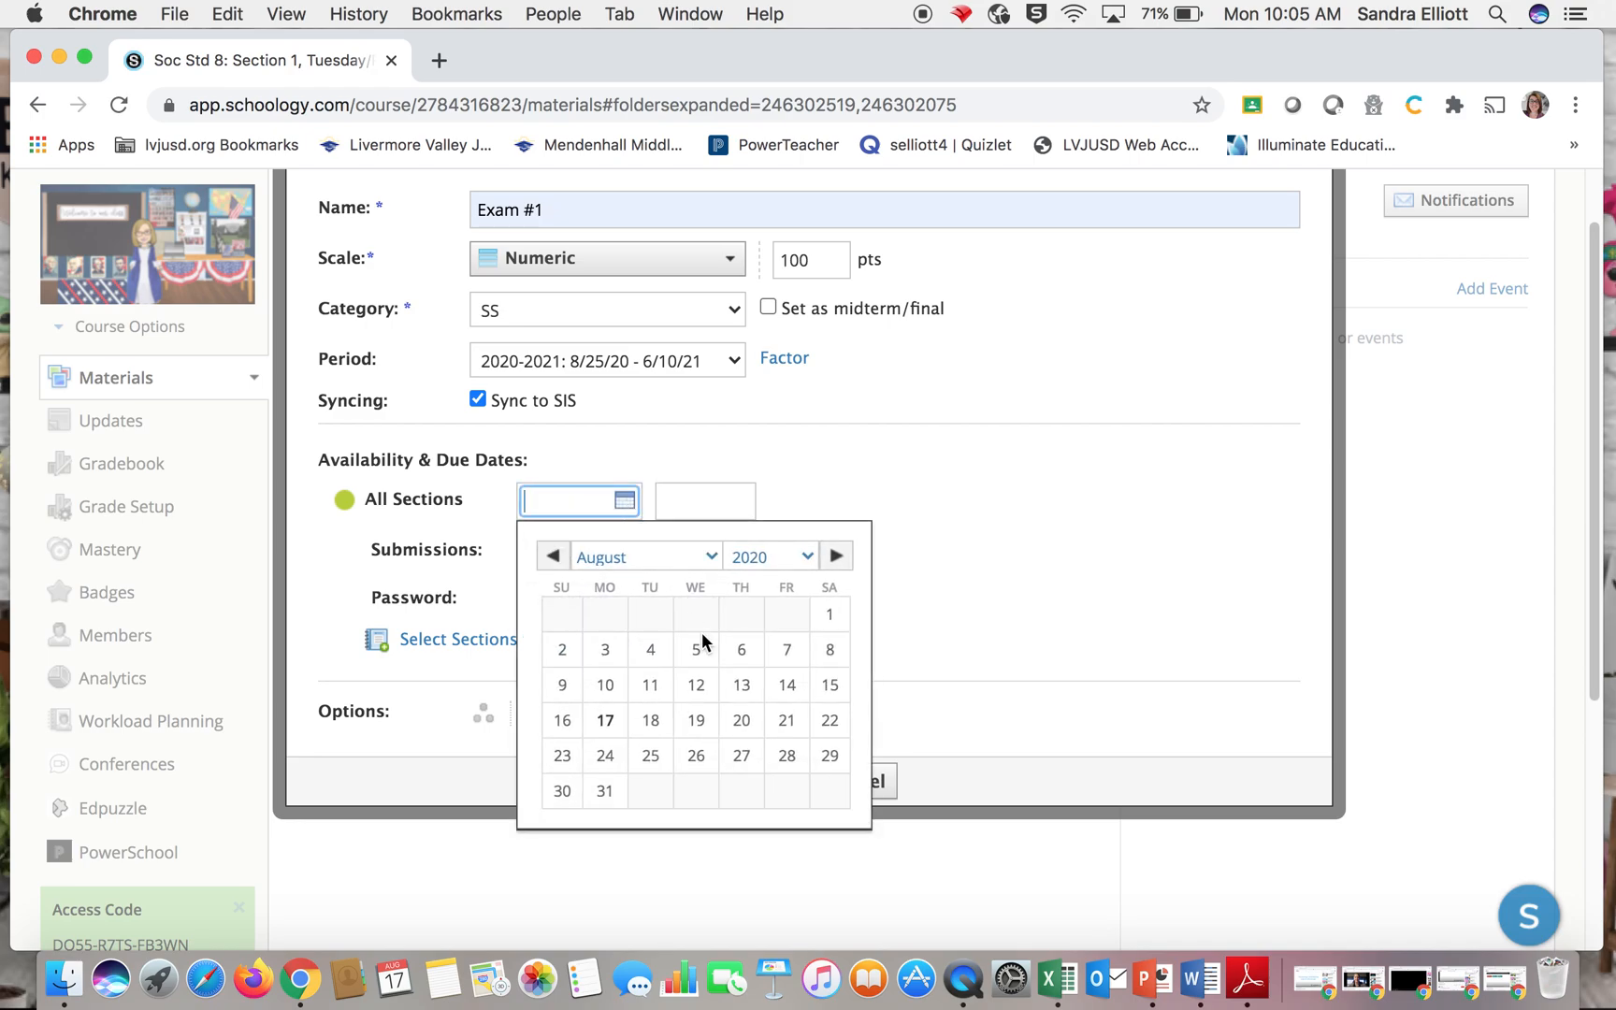
left_click(835, 556)
left_click(787, 622)
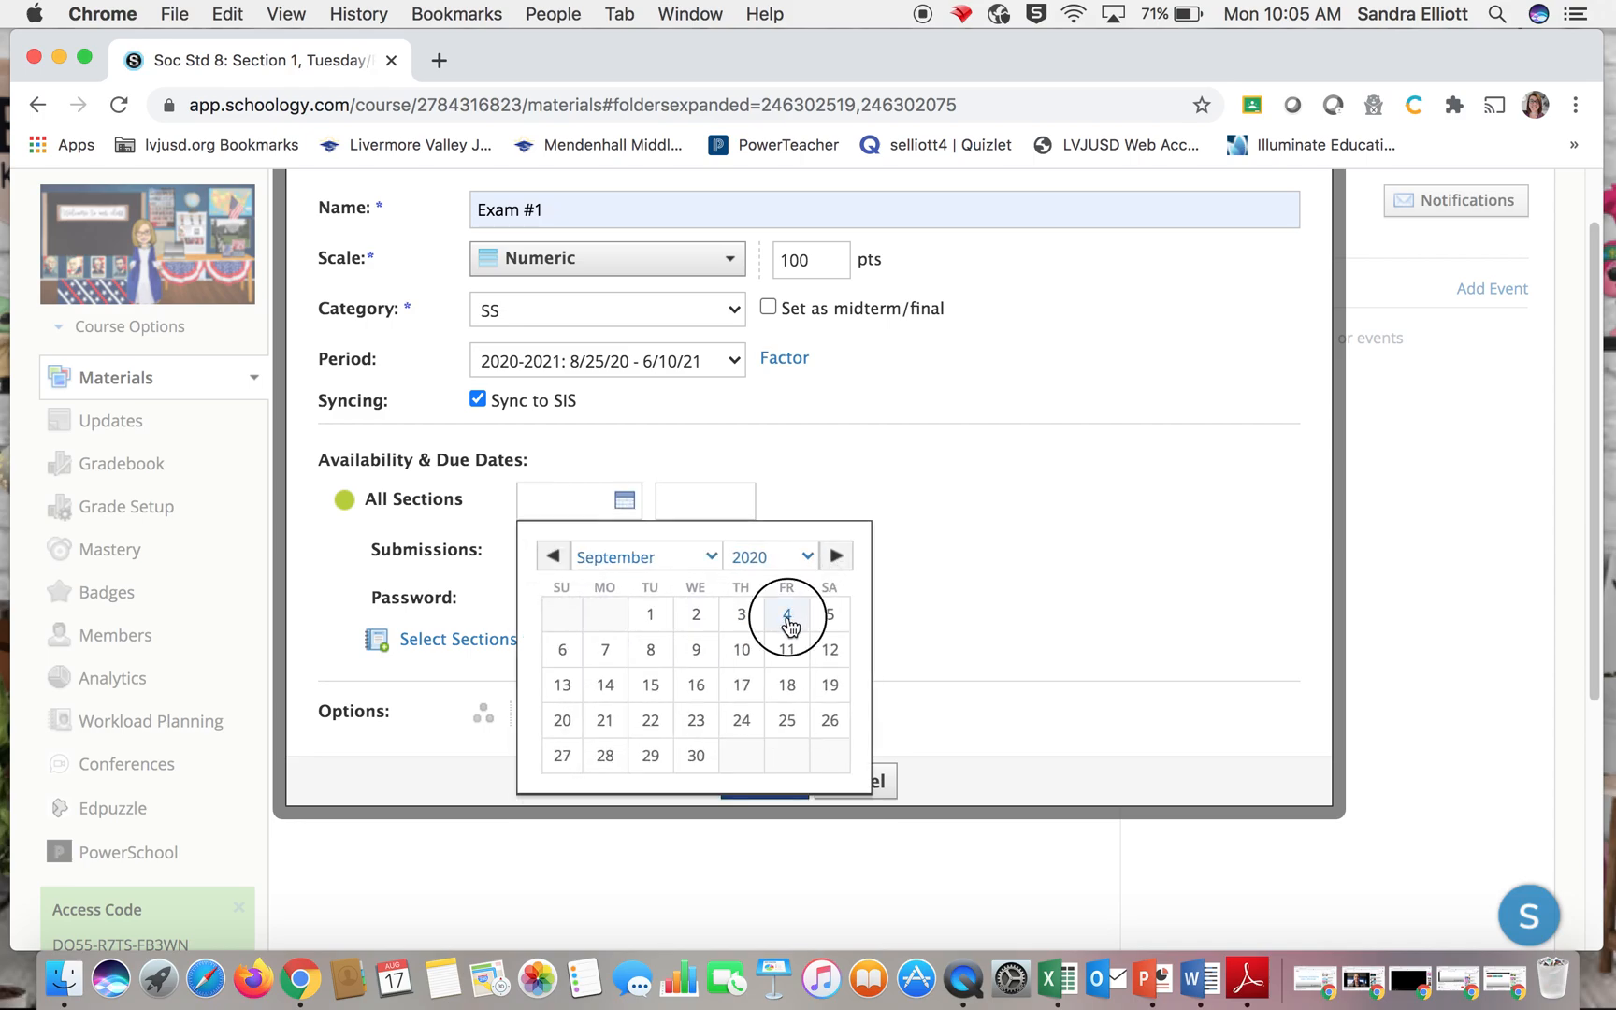
scroll(788, 620, "down", 2)
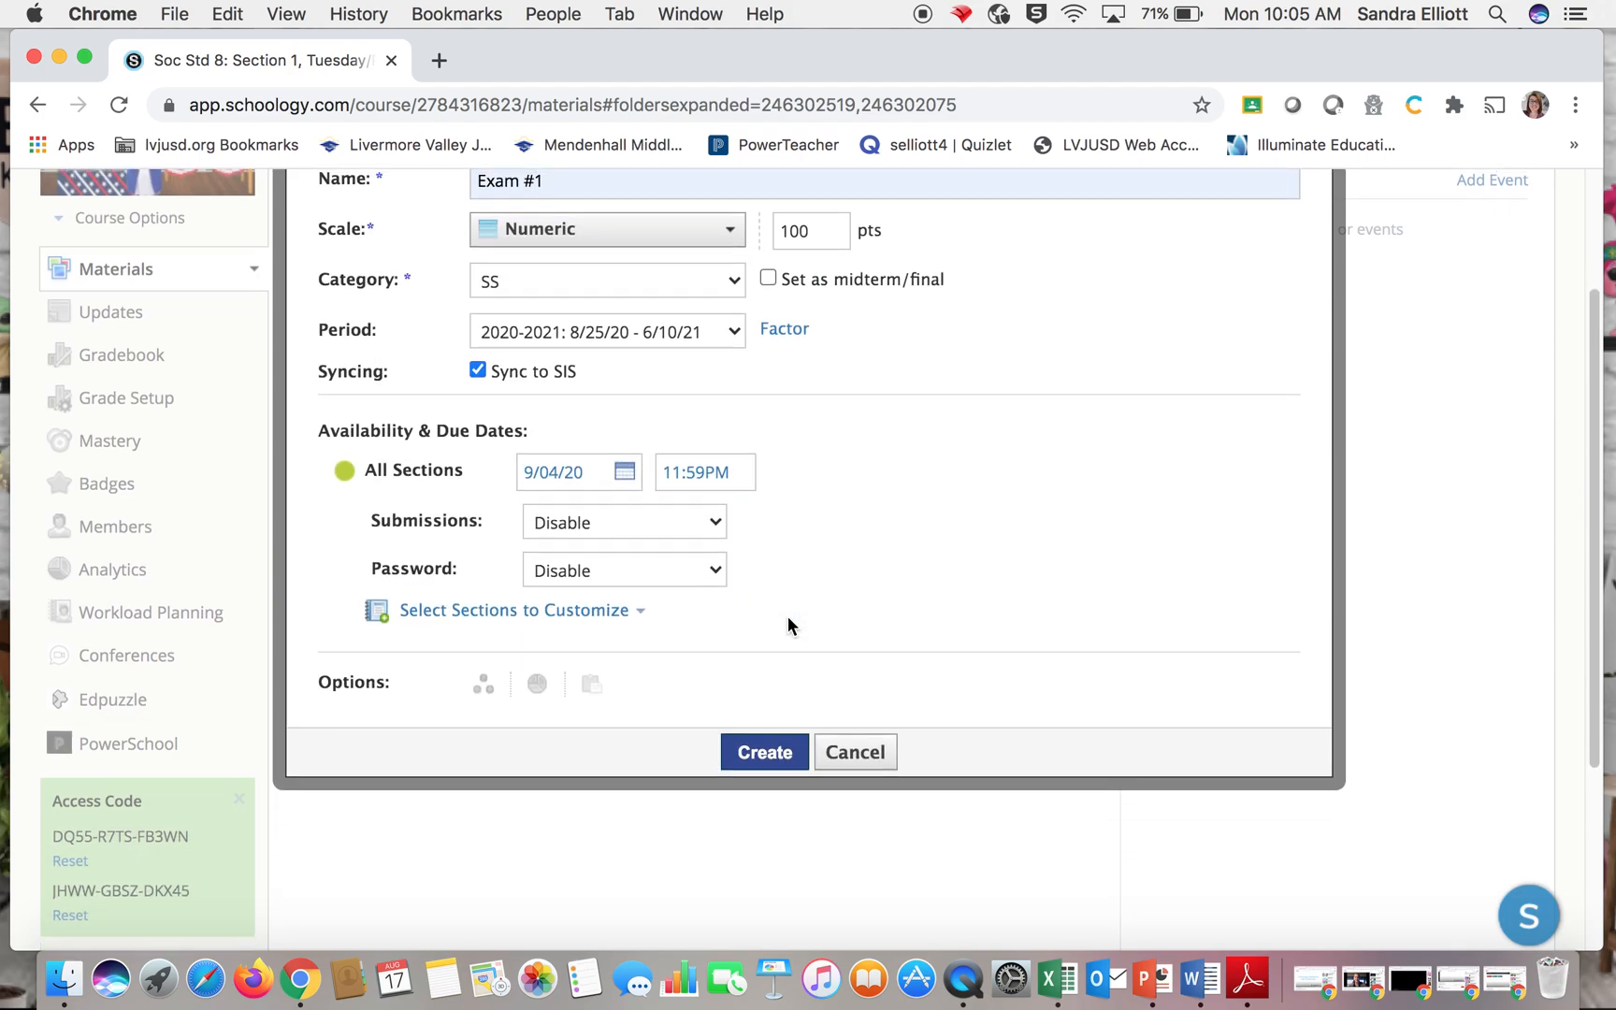
left_click(730, 470)
type("a")
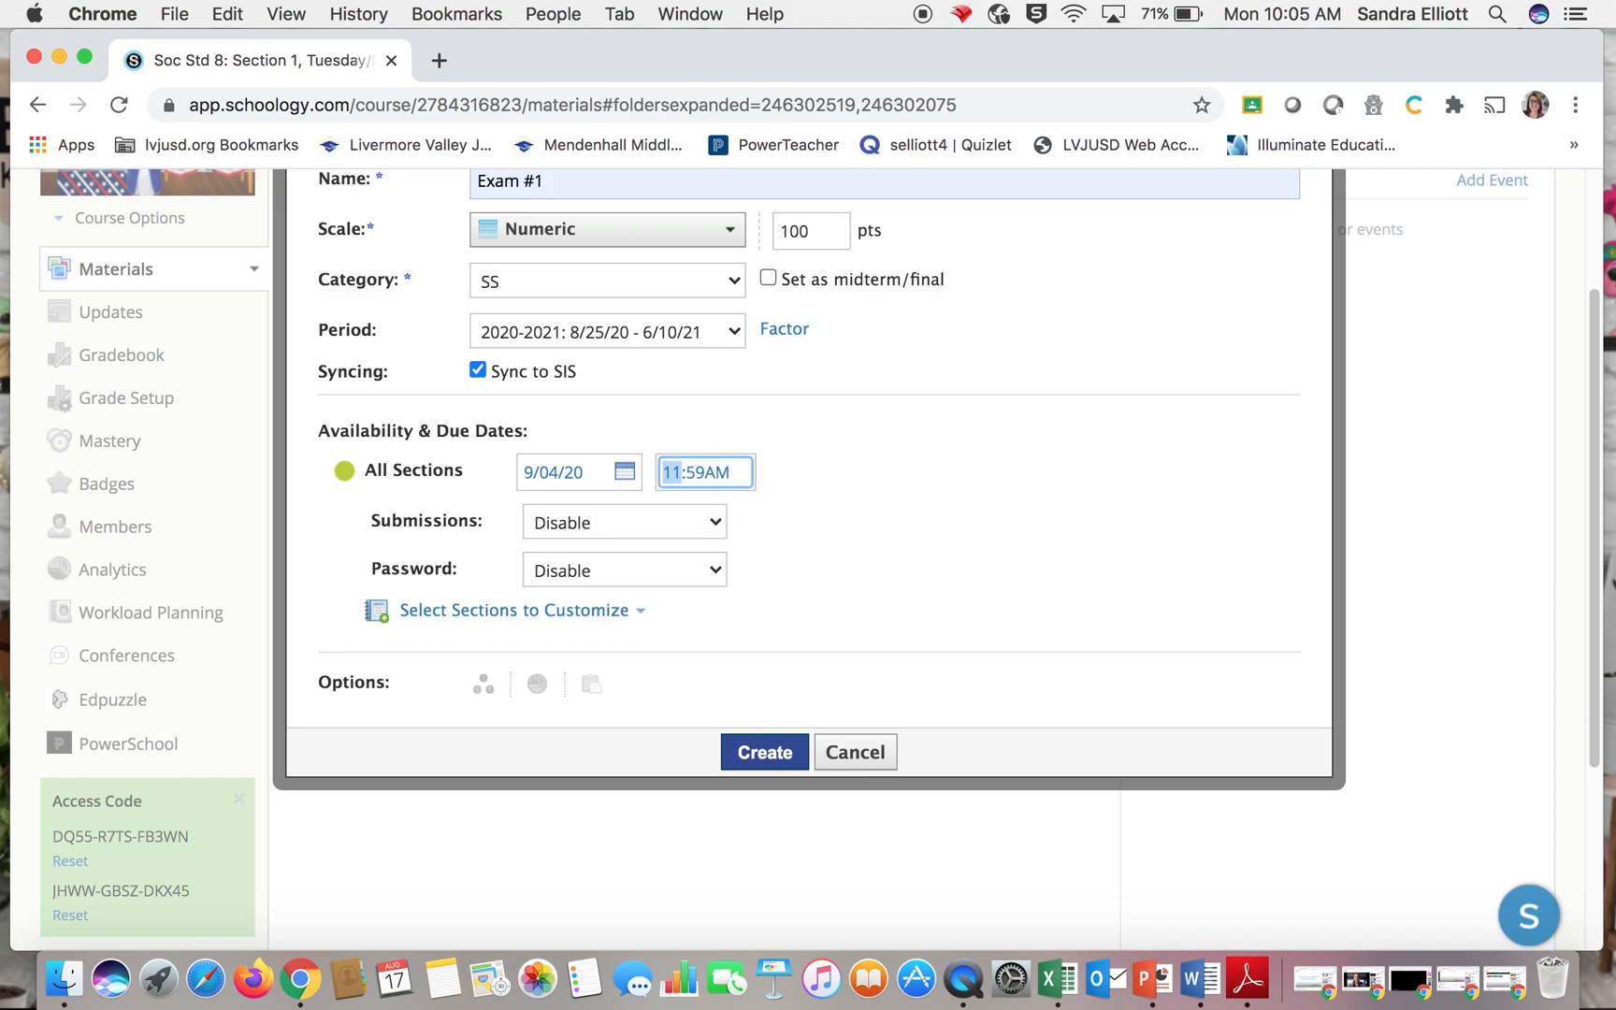
left_click(734, 470)
left_click(700, 475)
left_click(769, 511)
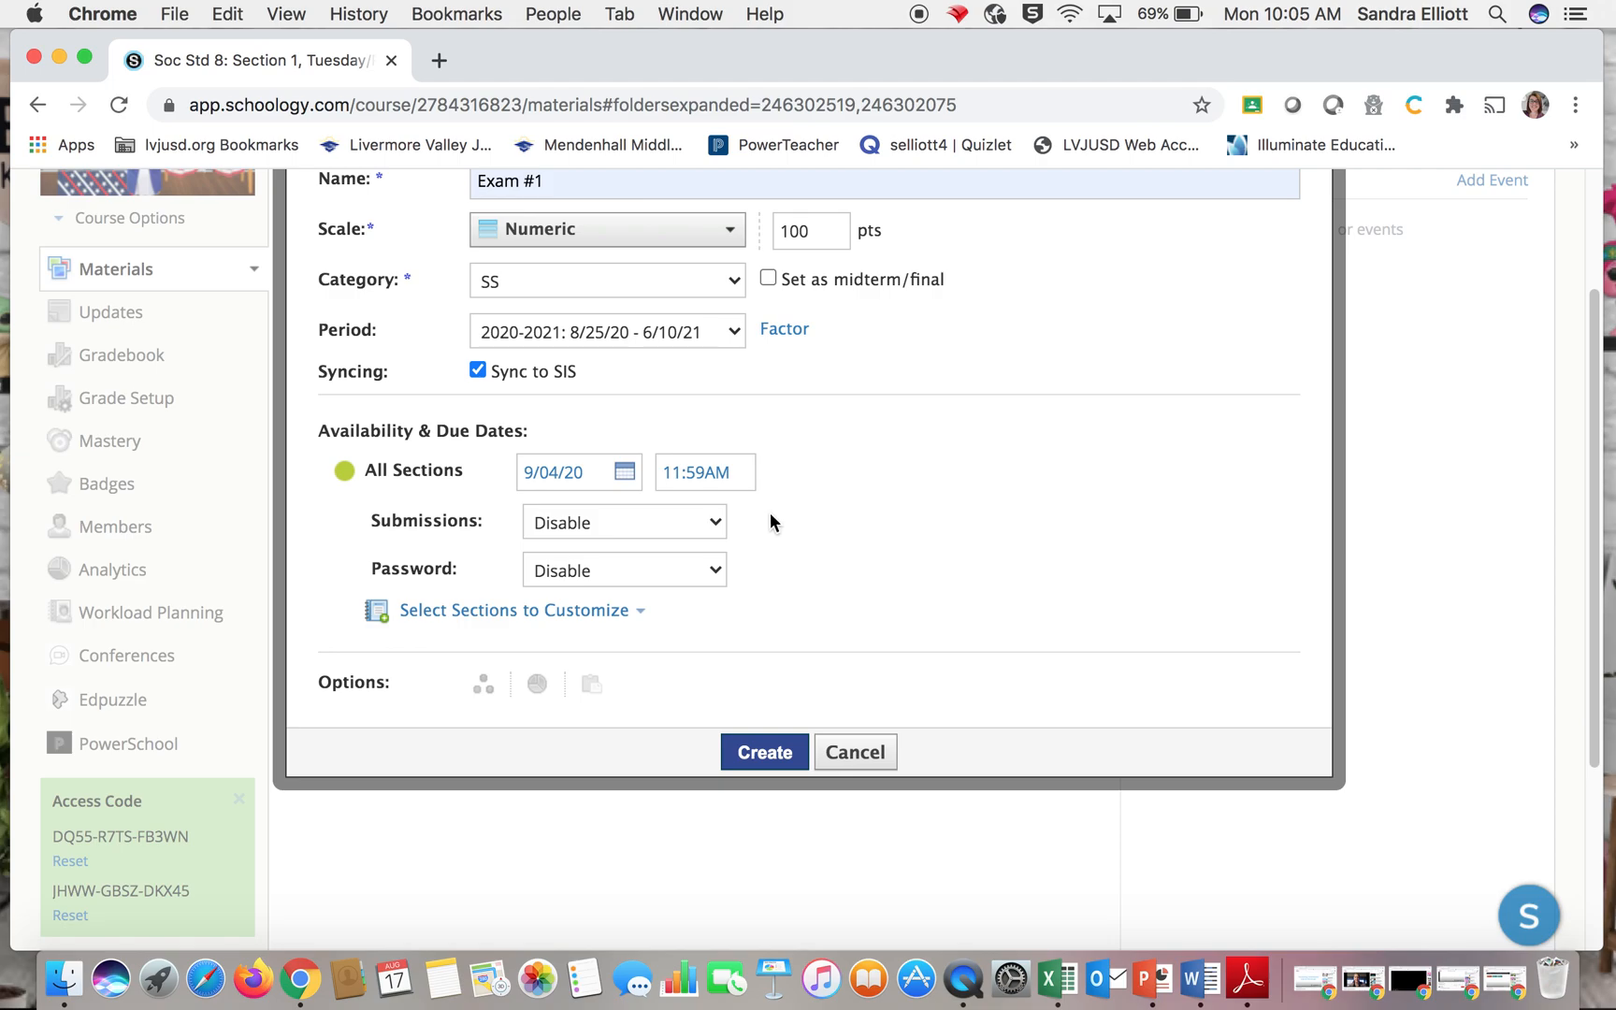
Switch submissions to "Enable from... until..." and set the start to 9/04/20 at 08:00AM
left_click(717, 524)
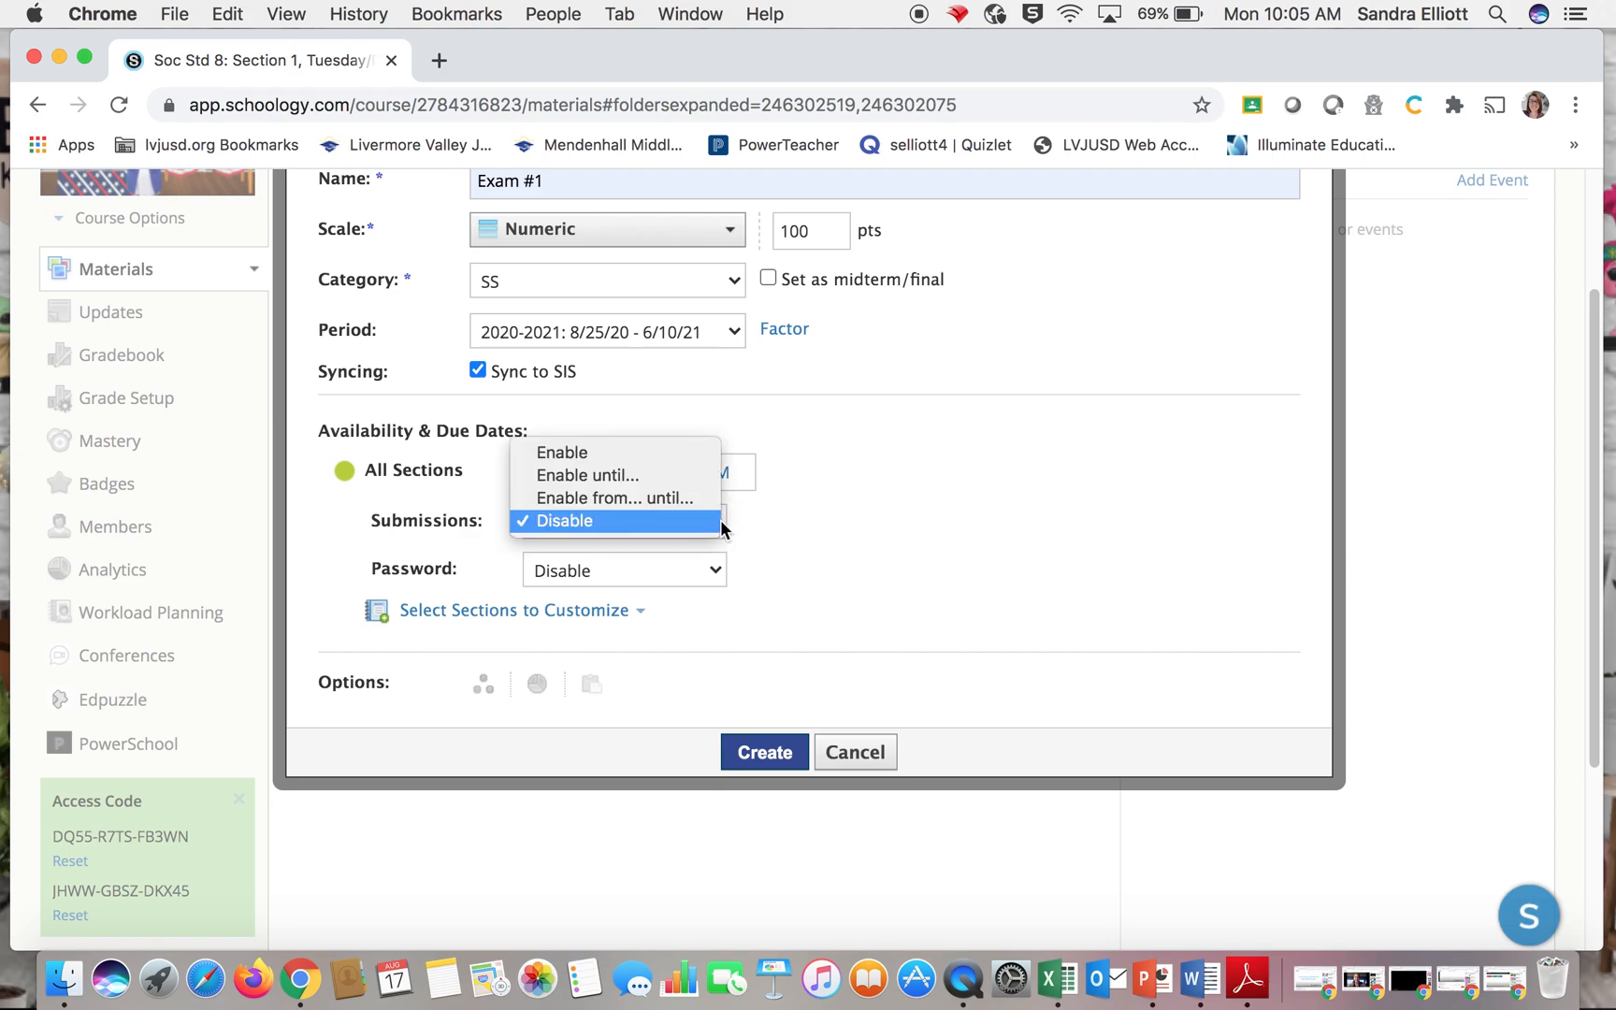
left_click(679, 498)
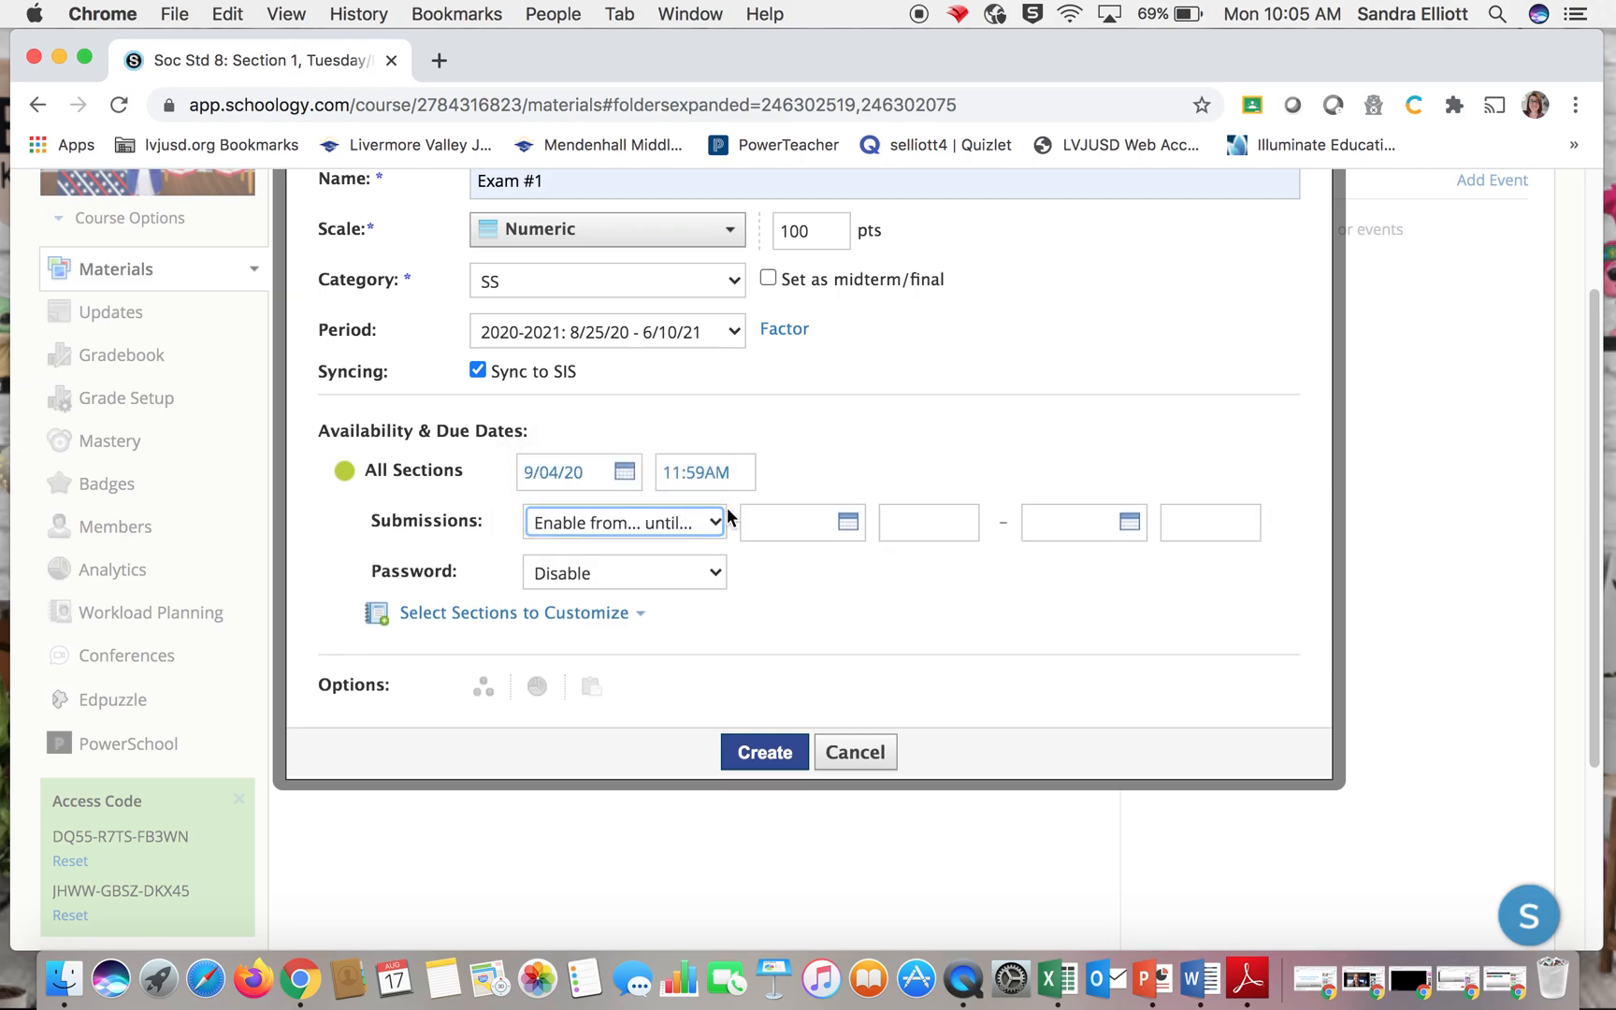
left_click(848, 524)
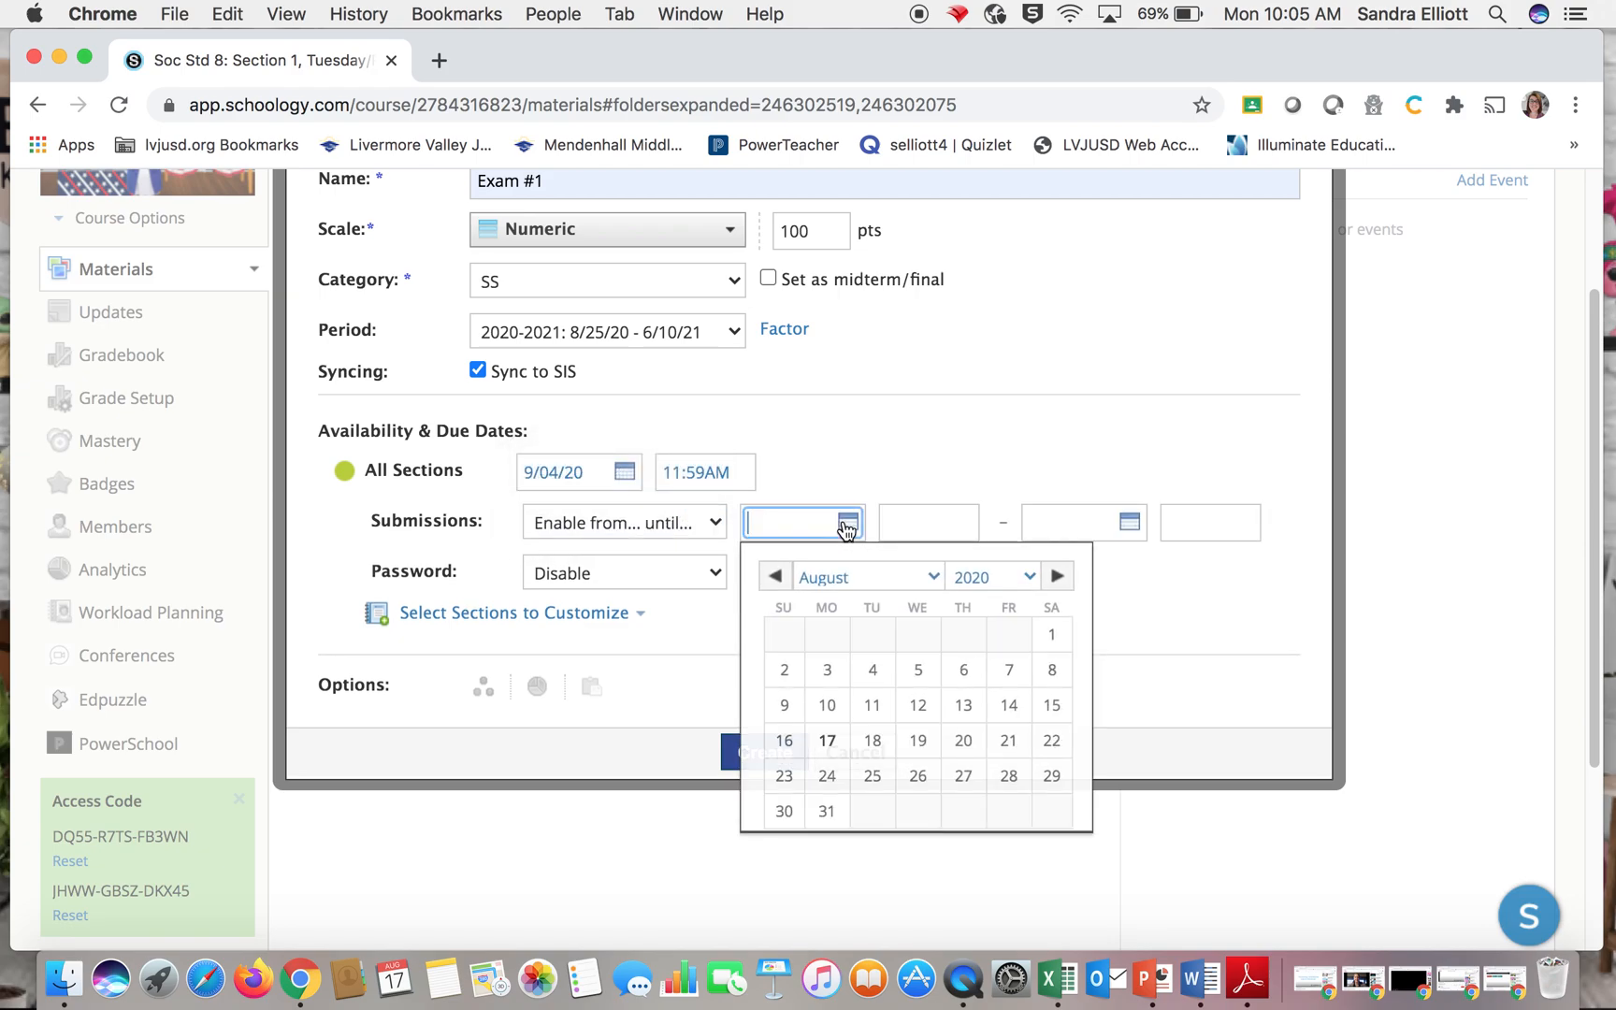
left_click(1059, 583)
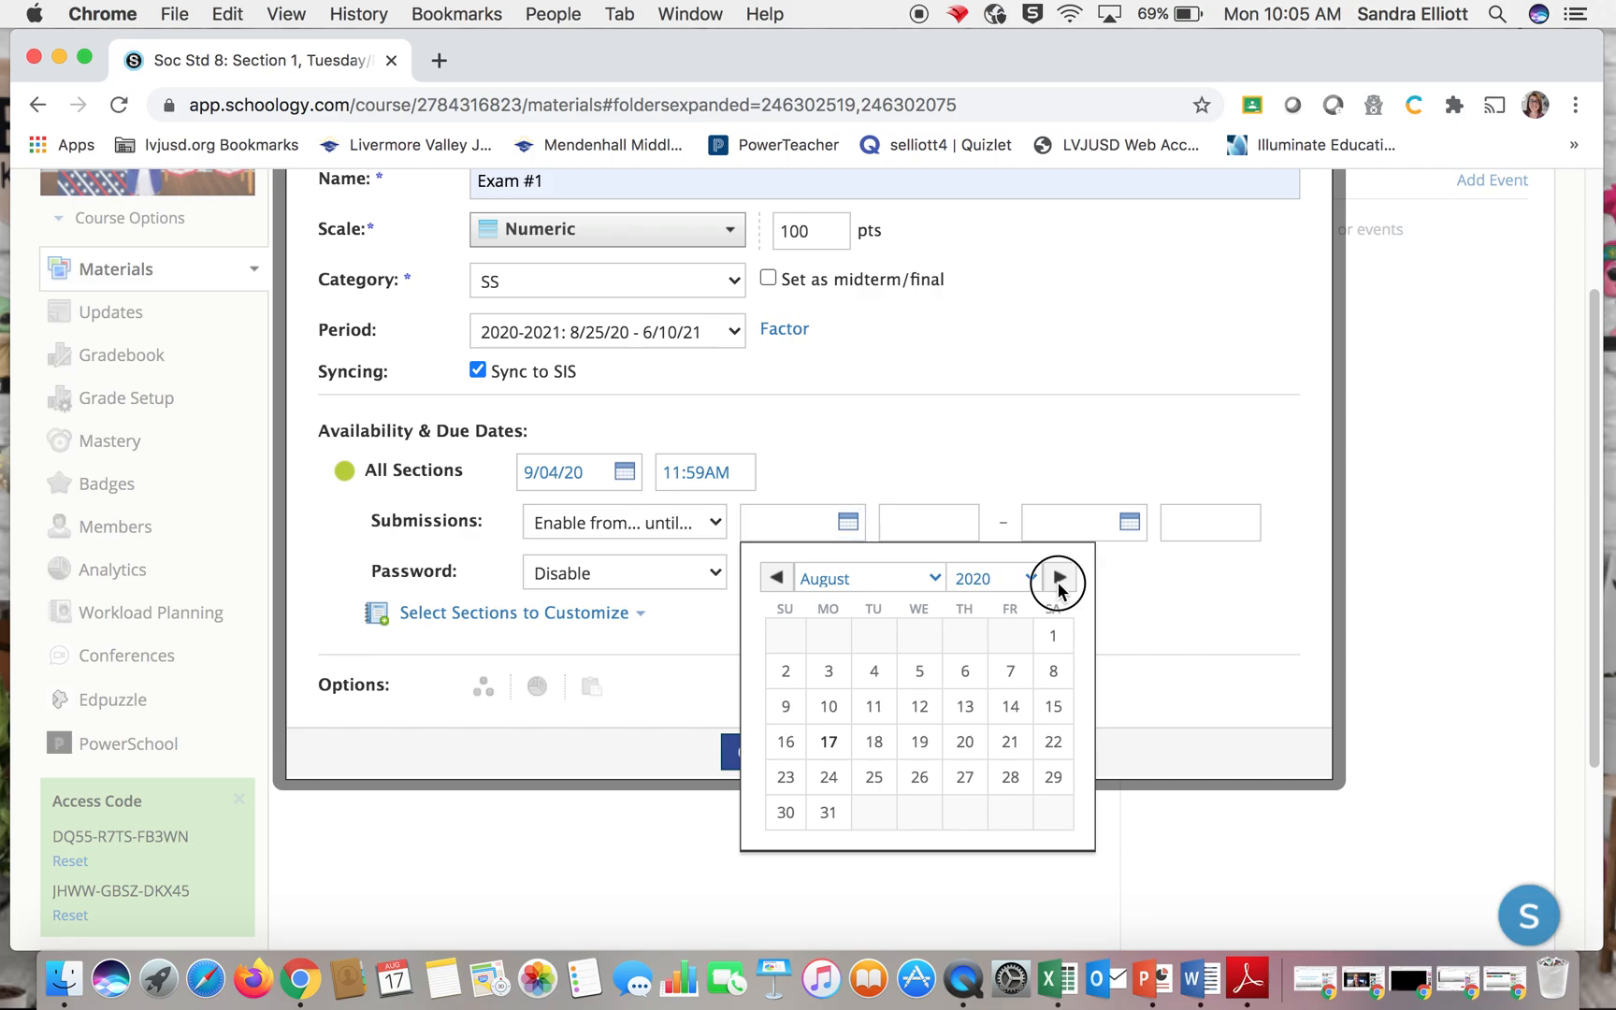
left_click(1012, 637)
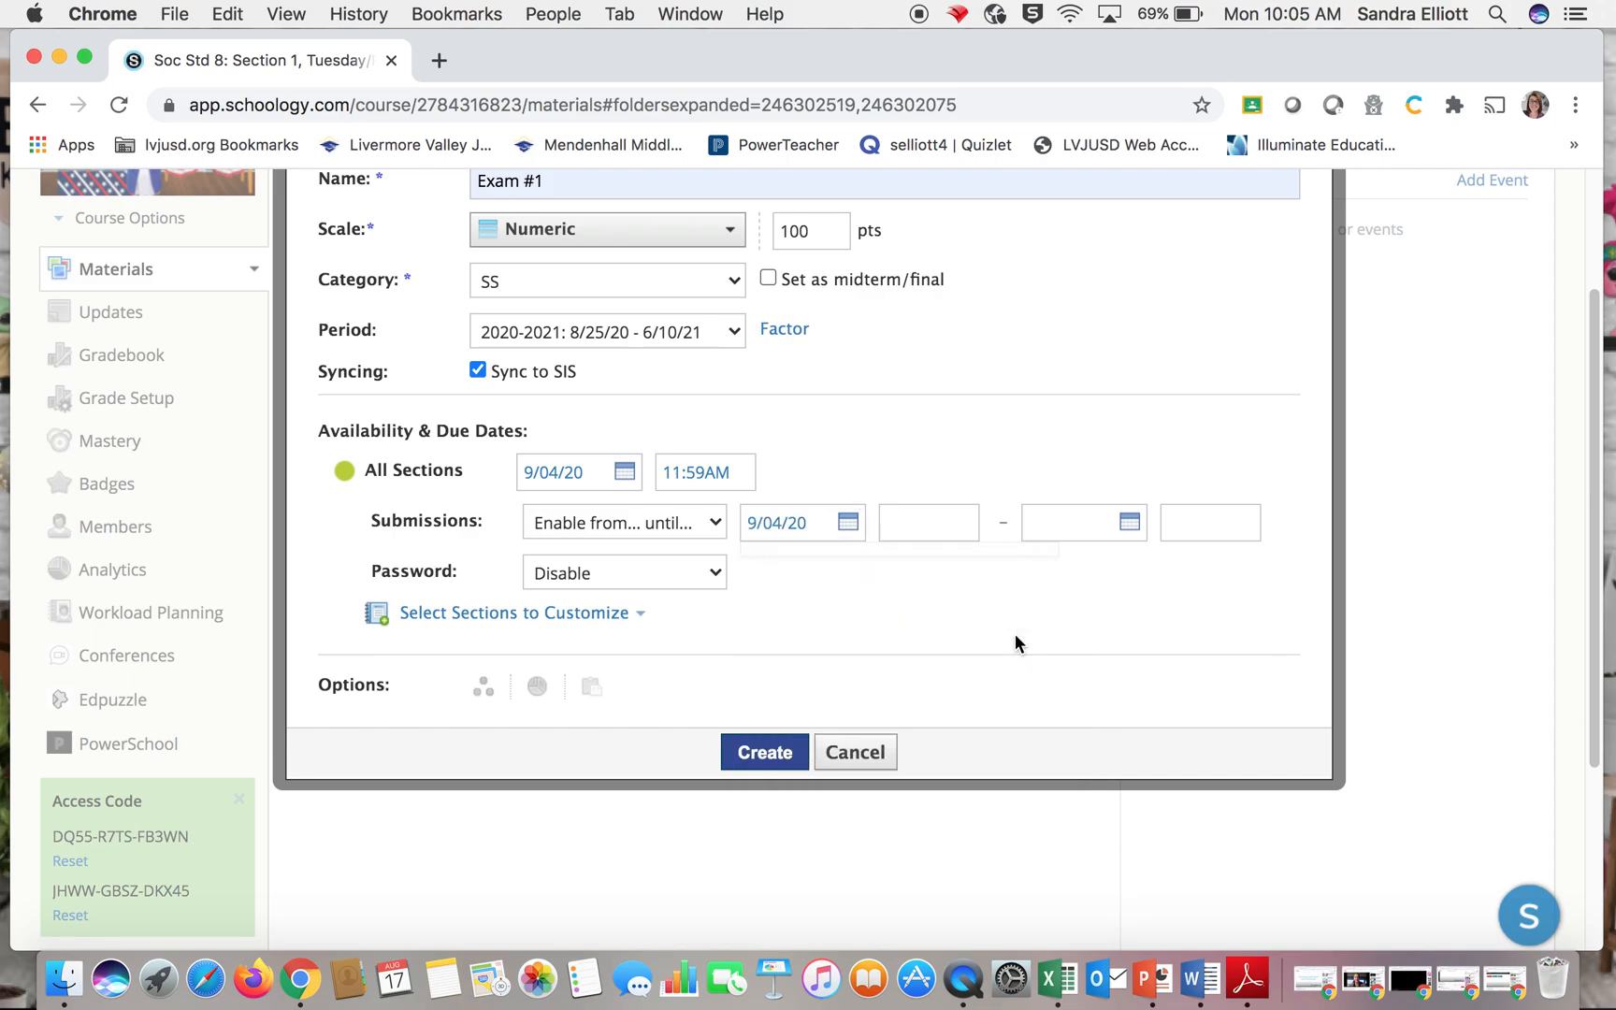
left_click(972, 534)
left_click(948, 575)
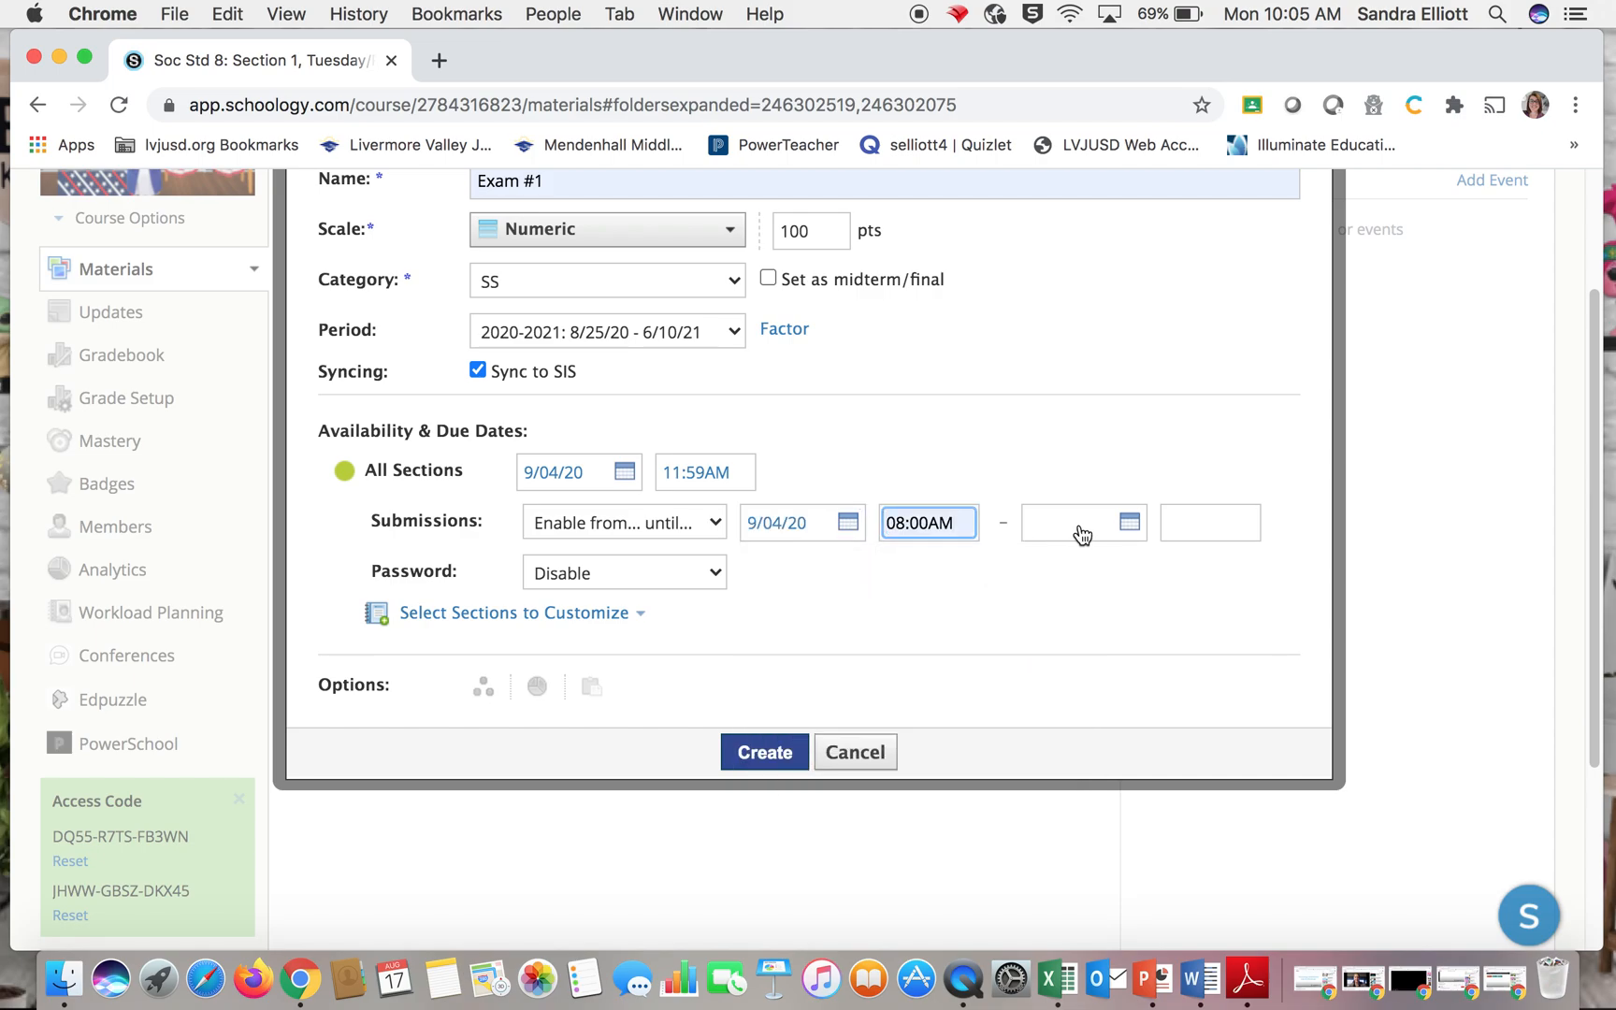
Set the end of the submission window to 9/04/20 at 04:00PM
left_click(1128, 524)
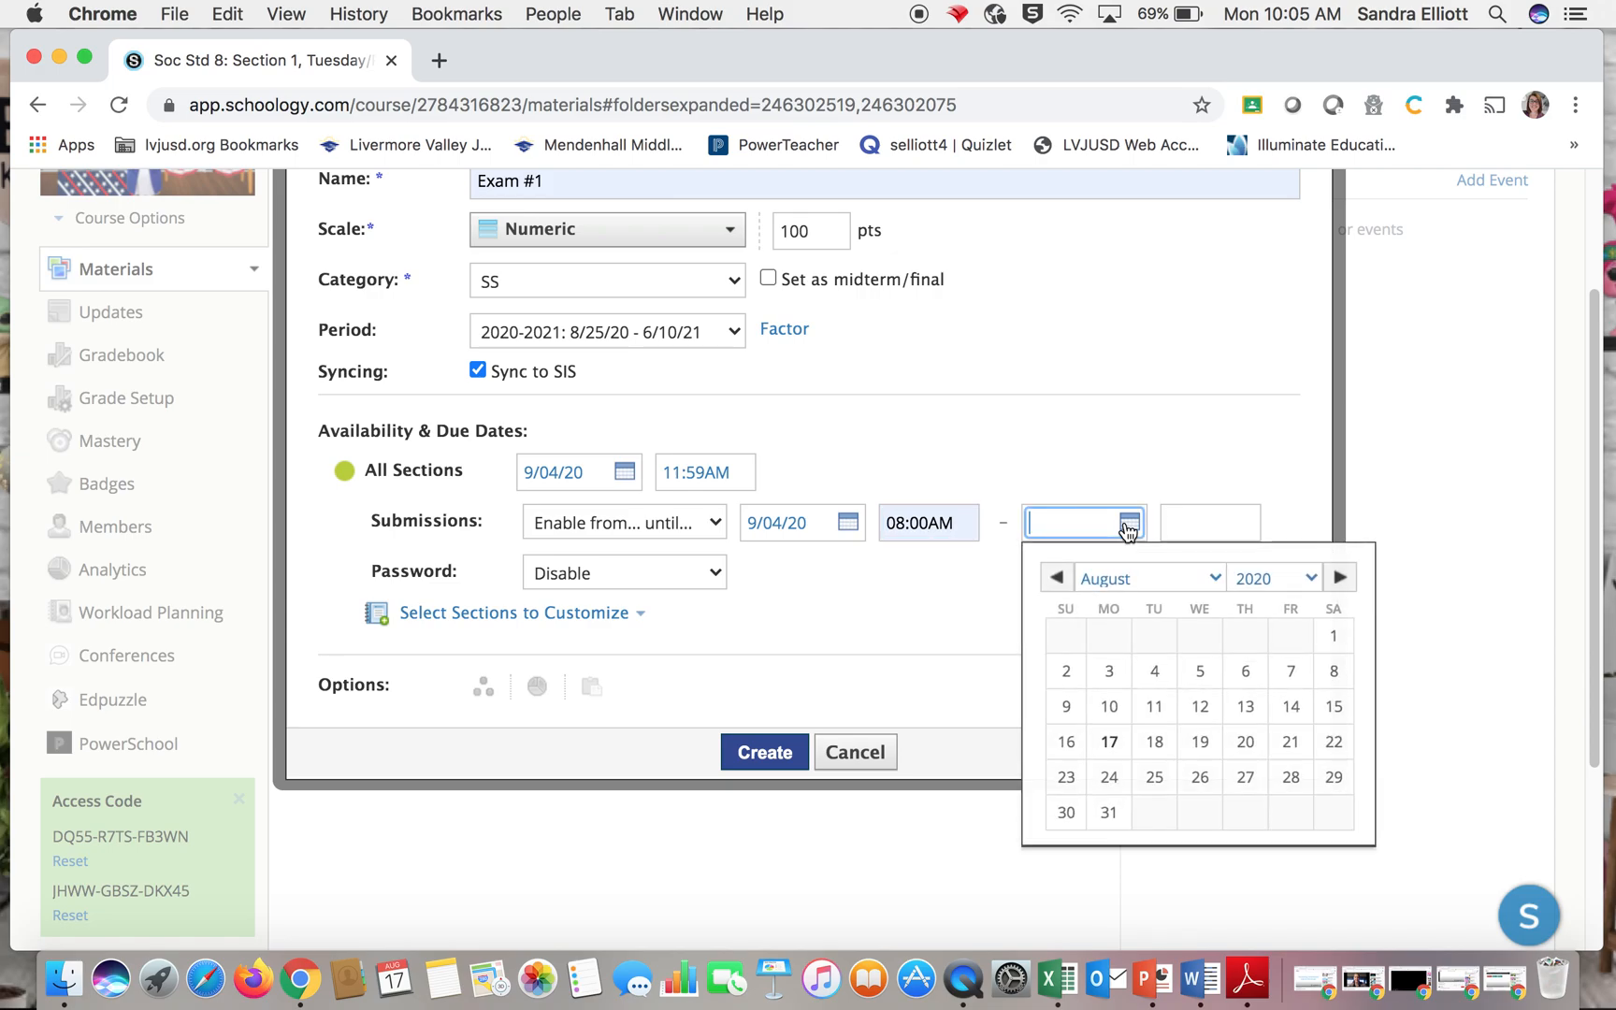
left_click(1342, 577)
left_click(1294, 636)
left_click(1174, 529)
left_click(1189, 576)
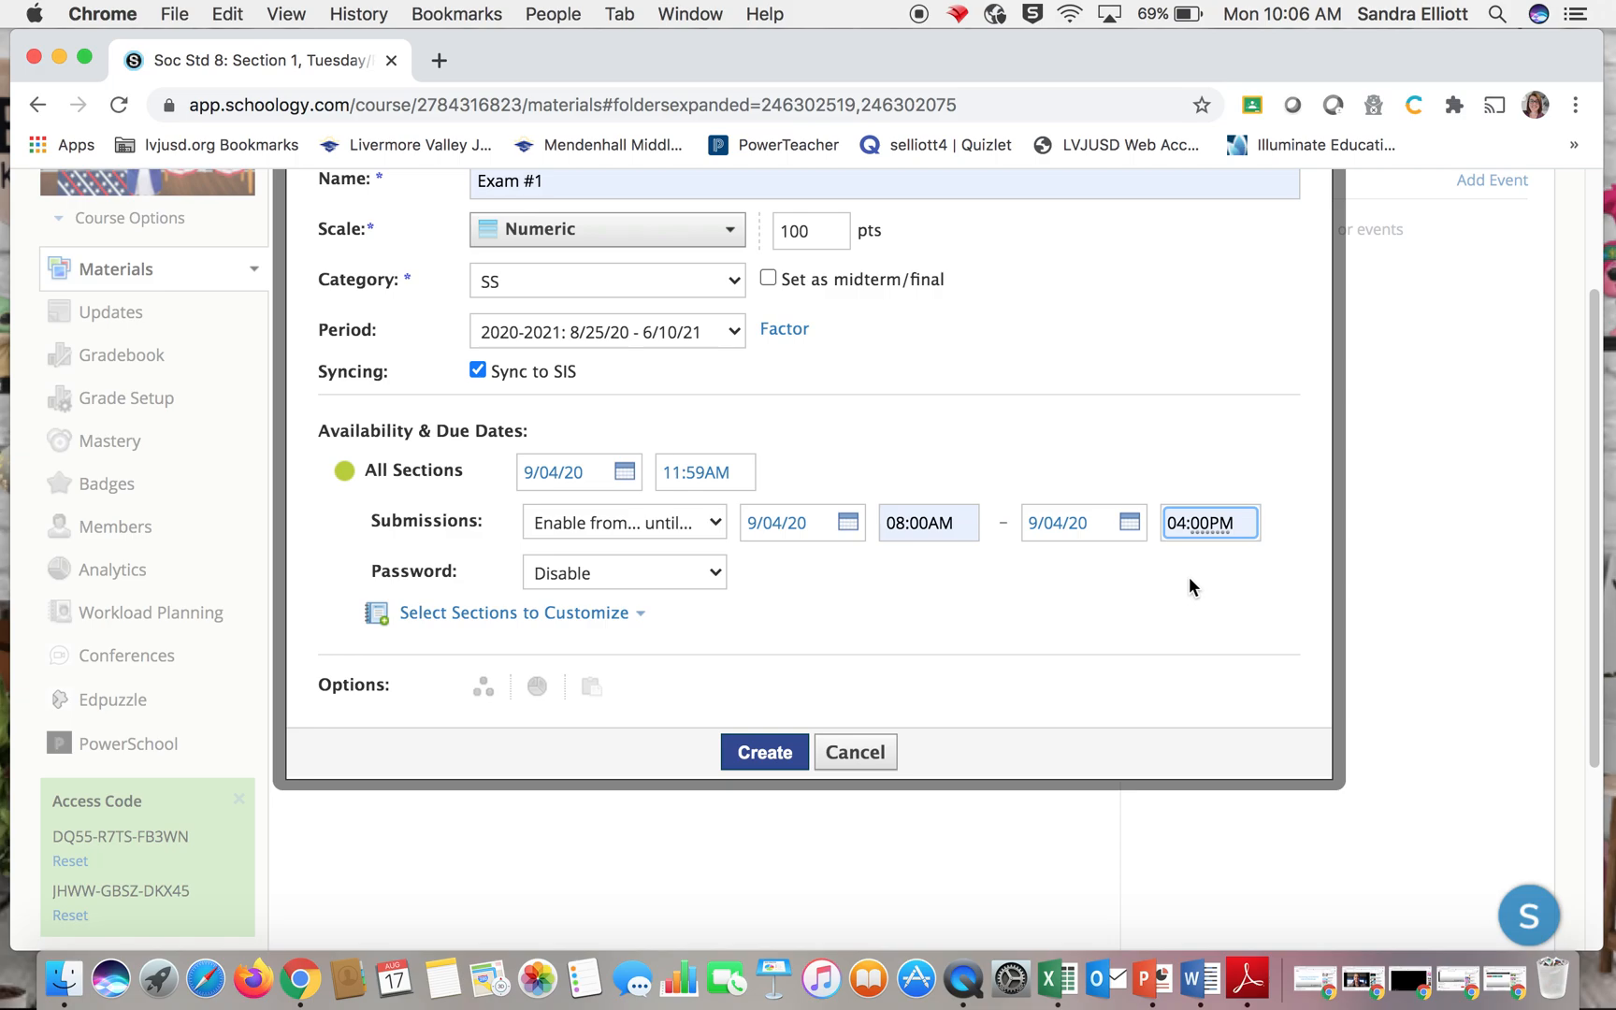
Check the completed settings and create the Exam #1 assessment
left_click(893, 637)
scroll(911, 632, "up", 3)
scroll(911, 634, "down", 4)
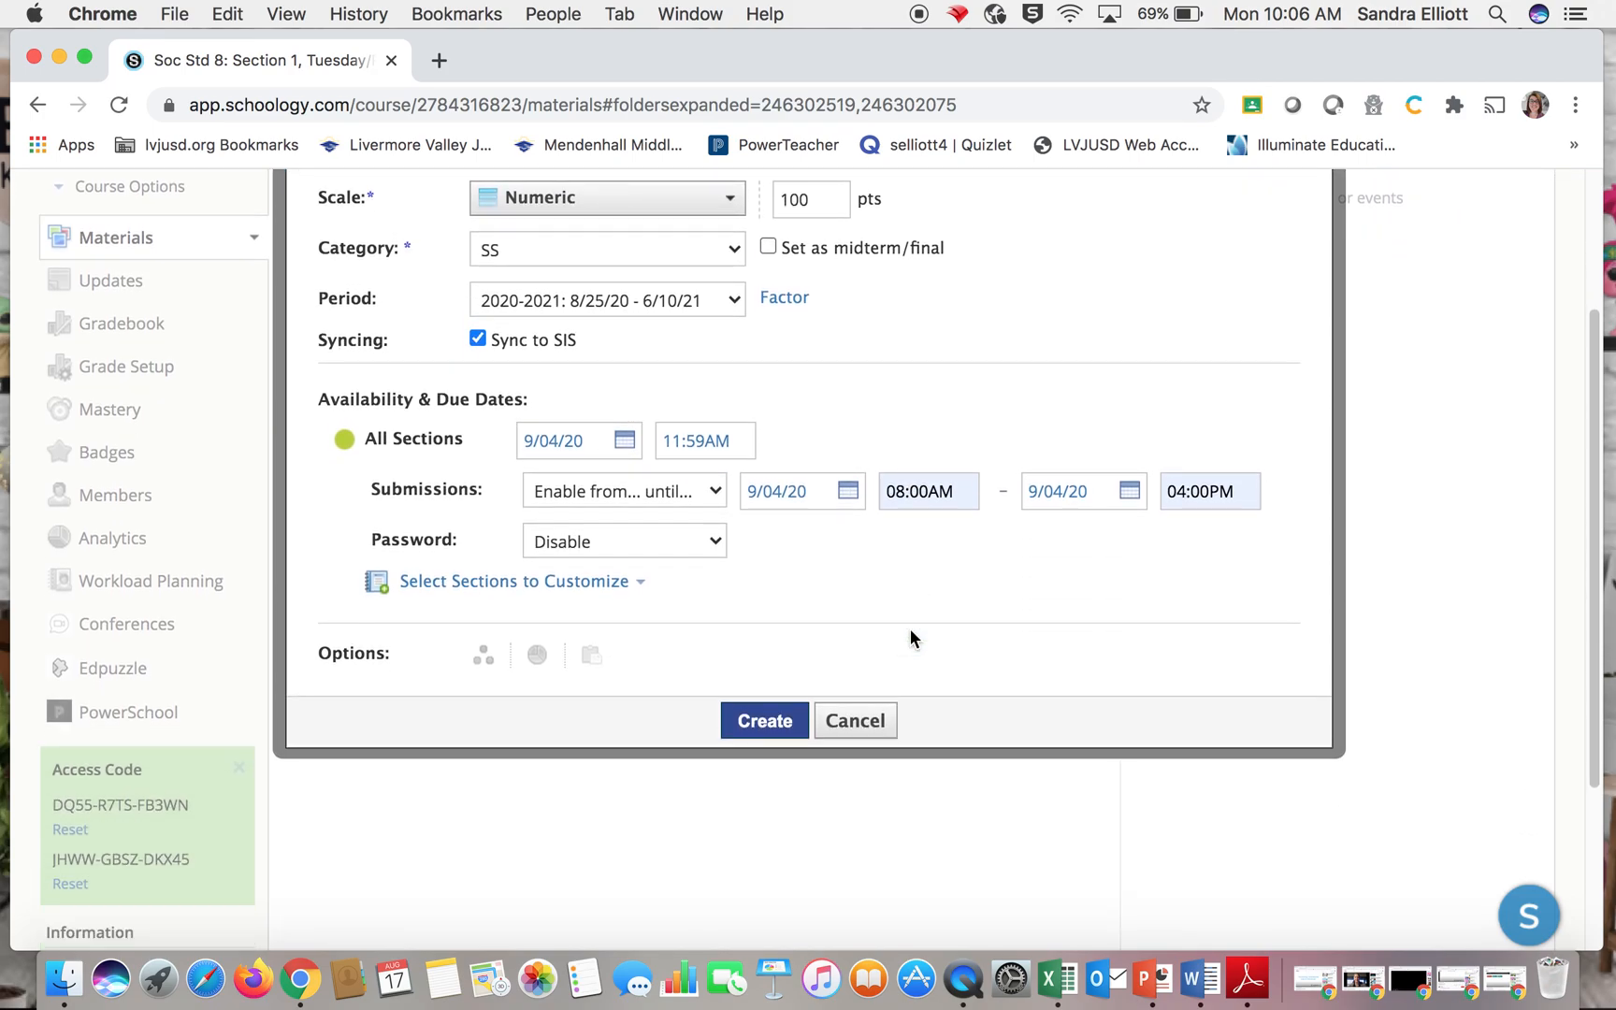
left_click(754, 726)
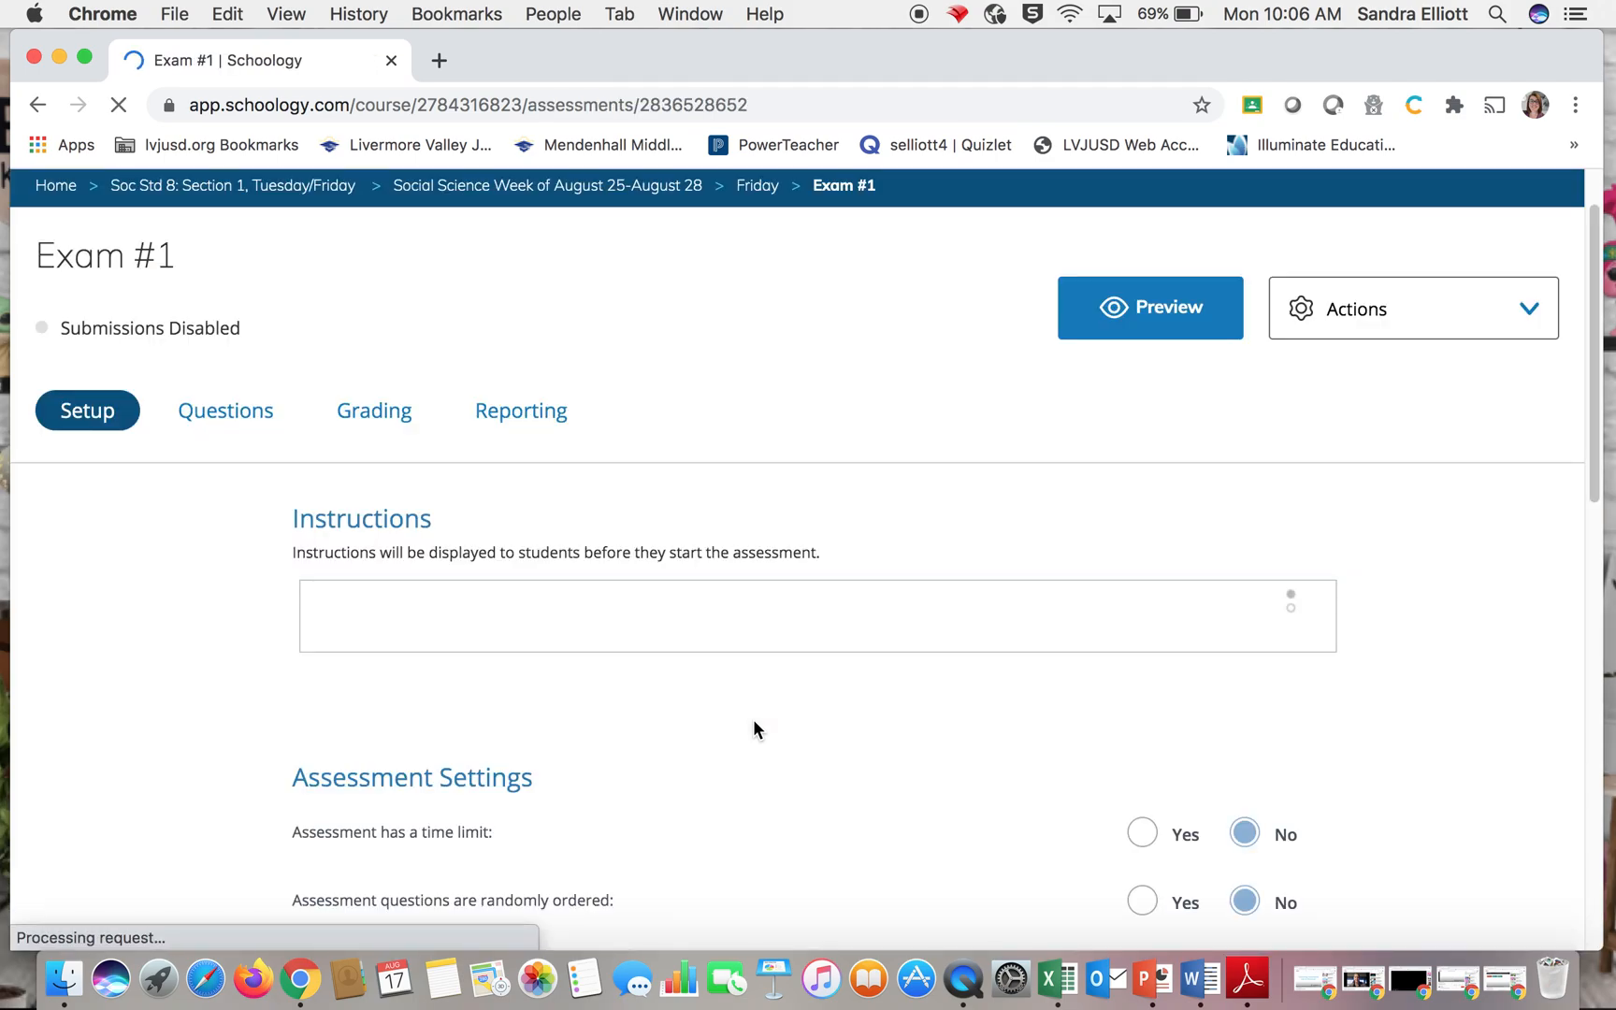
Enter "Do your best." as the assessment's instructions for students
scroll(755, 725, "down", 1)
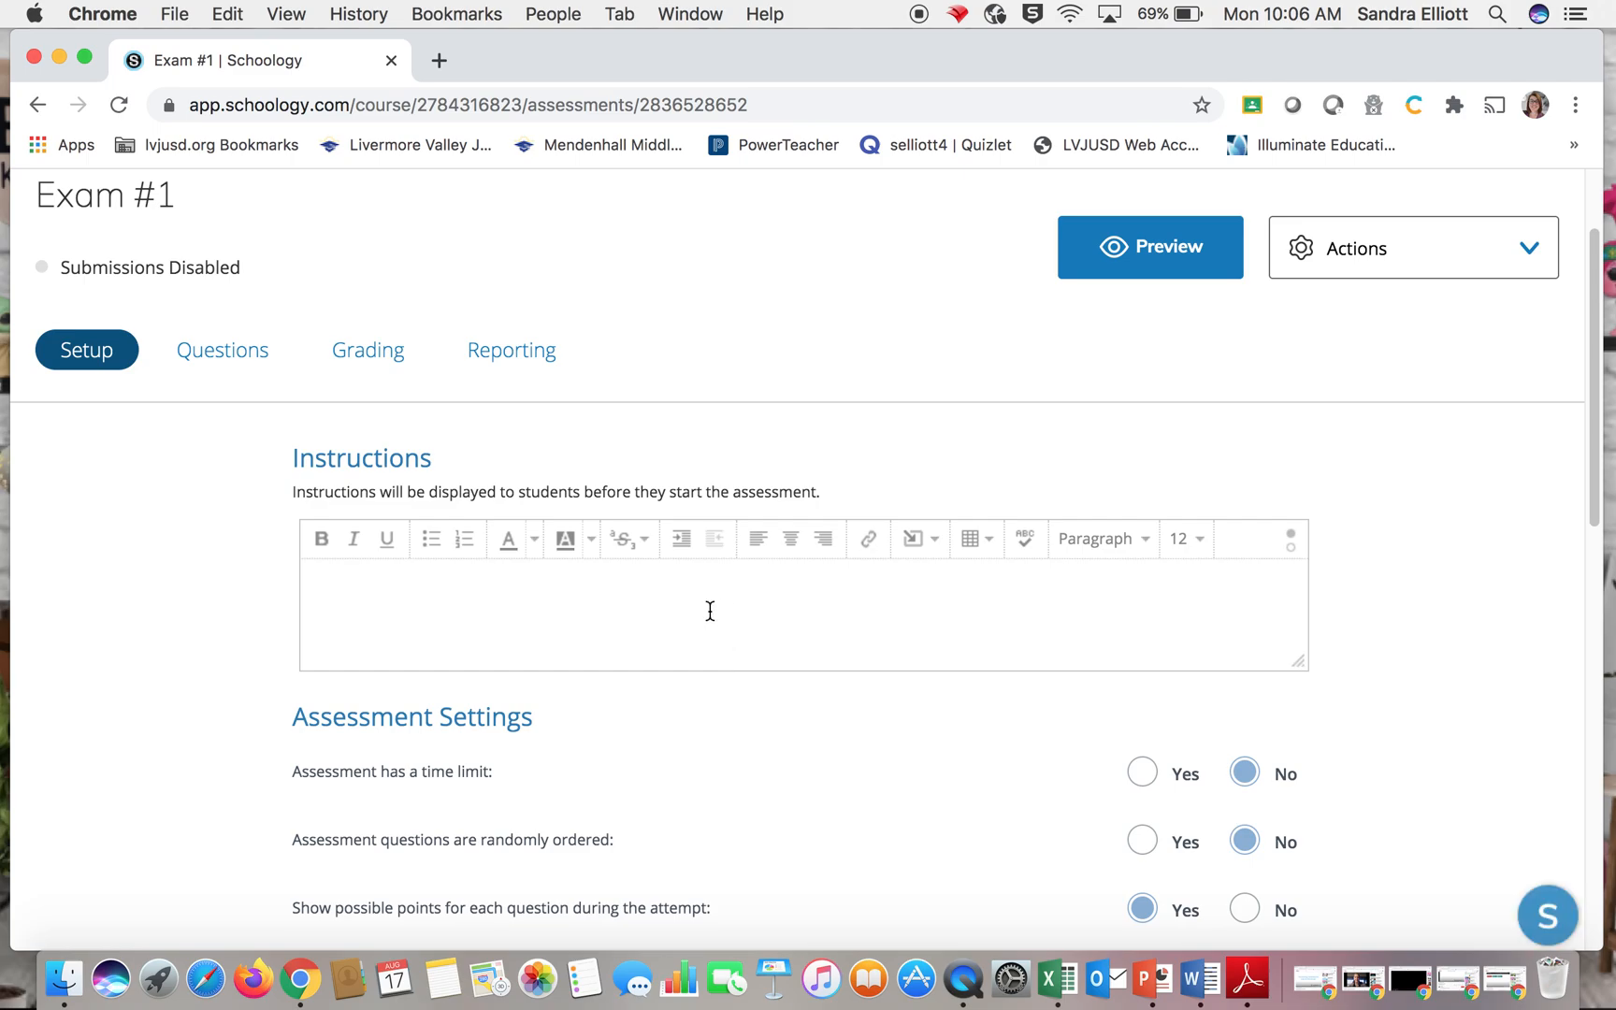
left_click(709, 612)
scroll(911, 727, "down", 2)
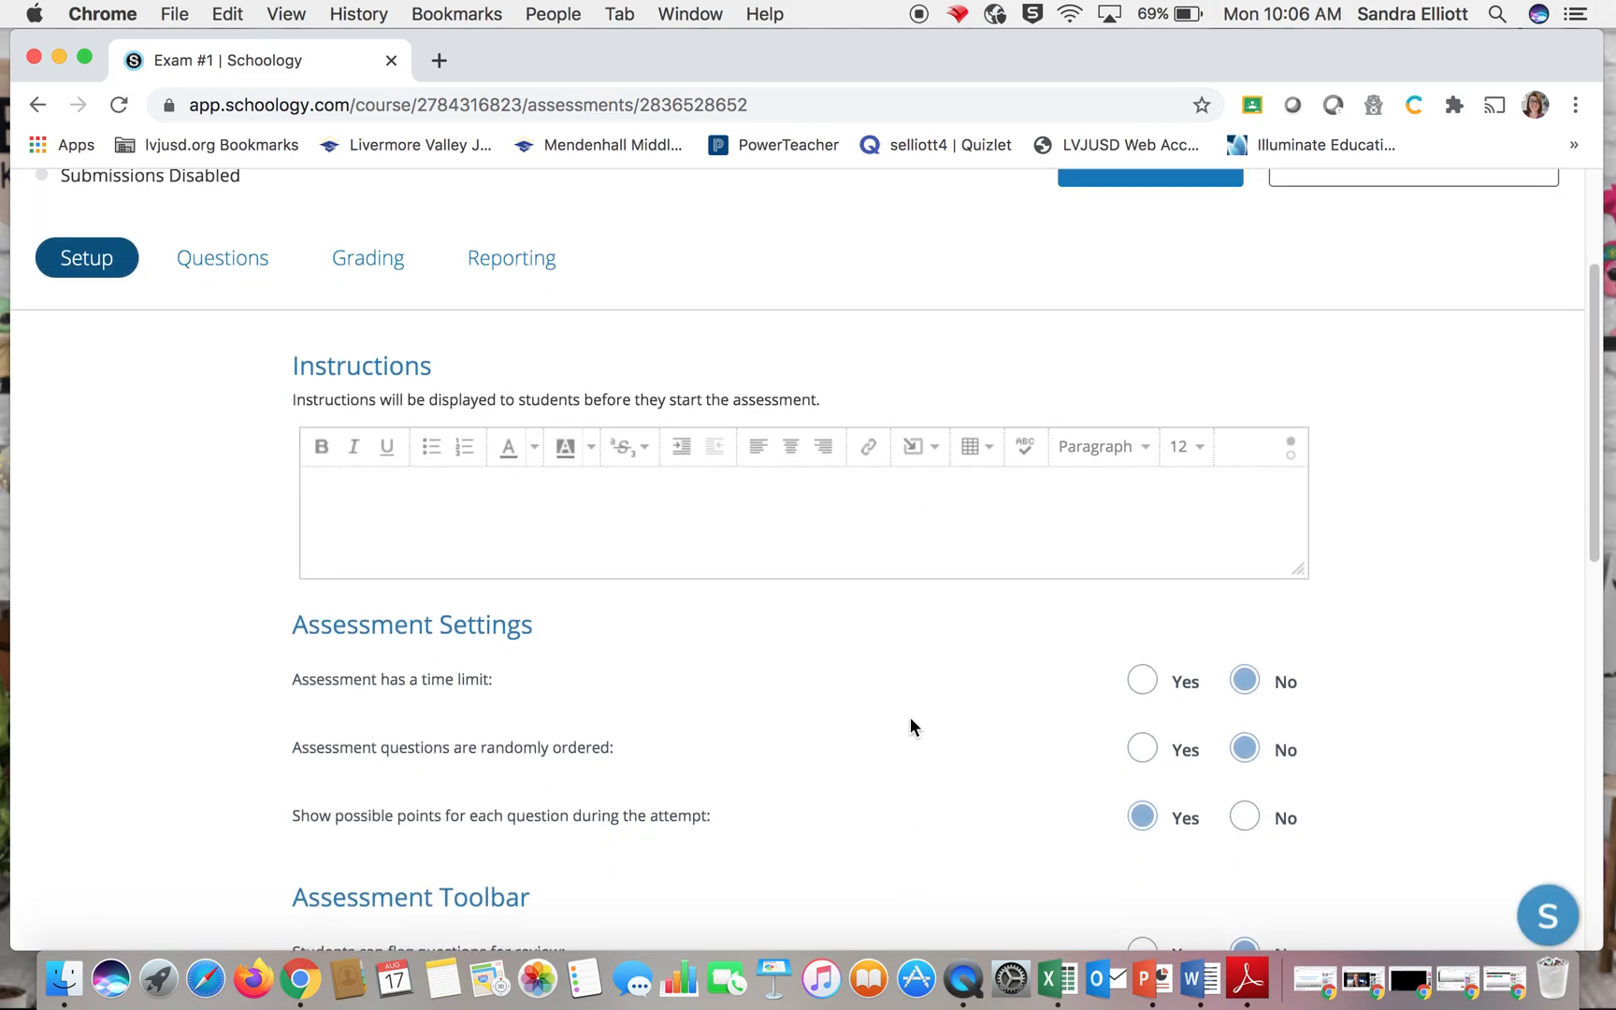
type("Do your best.")
Review the assessment, toolbar and student settings, save the setup, and continue to adding questions
scroll(840, 502, "down", 6)
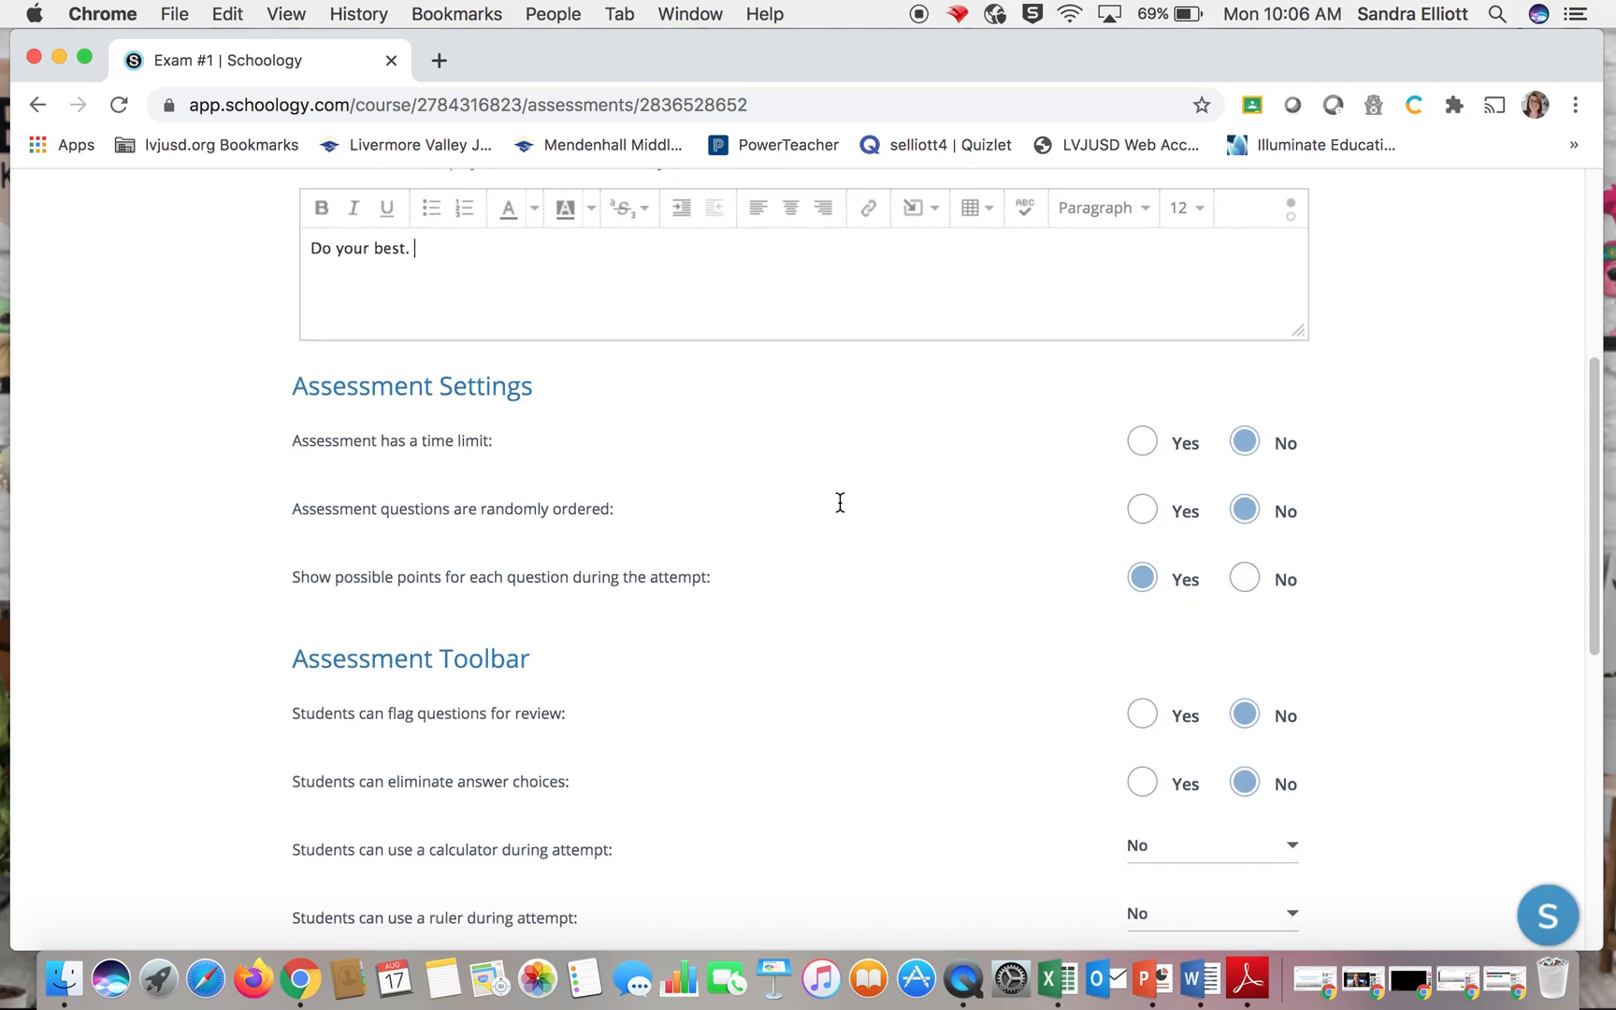
scroll(840, 505, "down", 2)
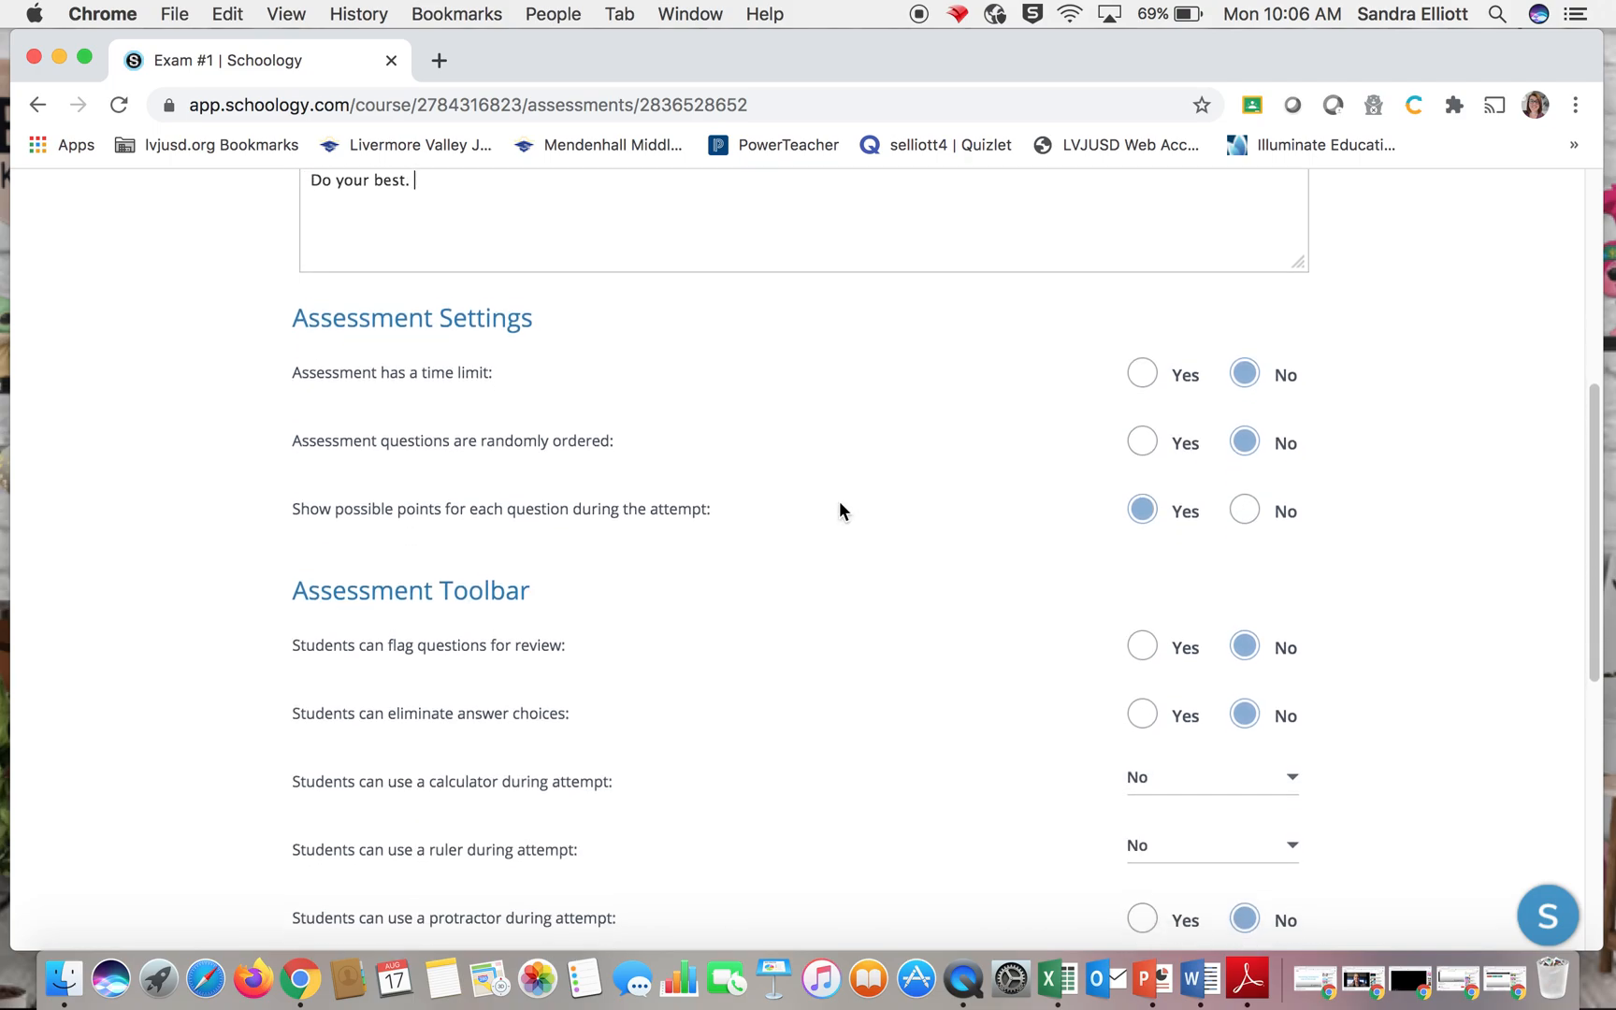
scroll(840, 505, "down", 1)
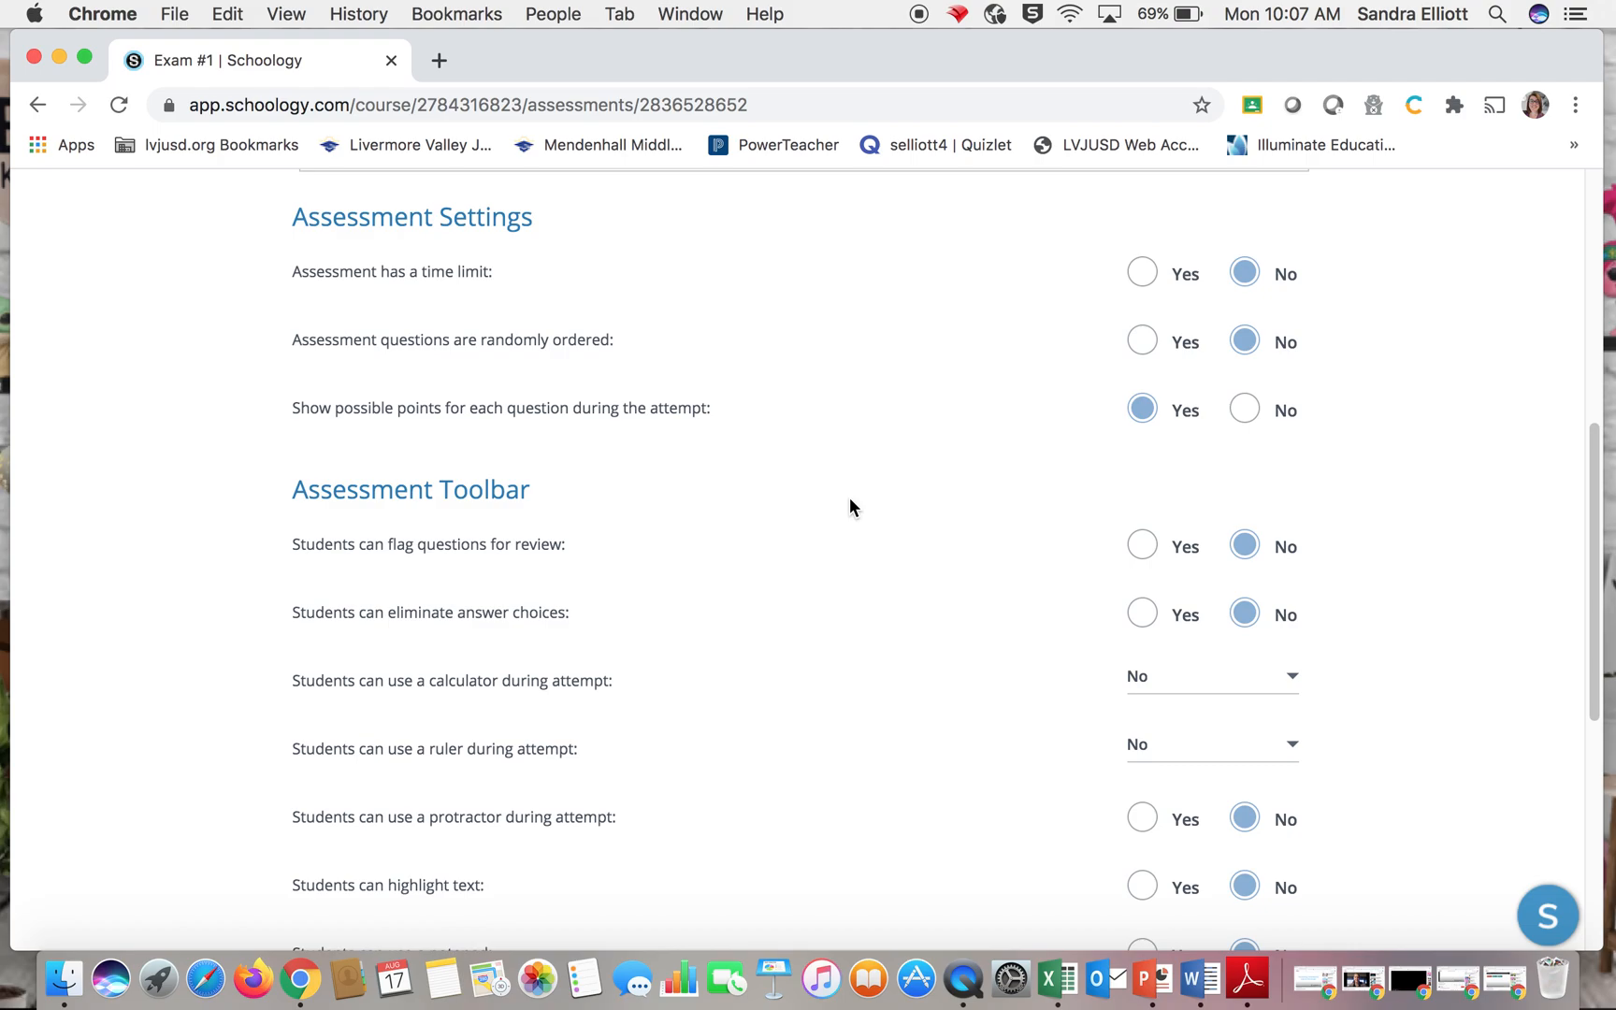
scroll(850, 501, "down", 5)
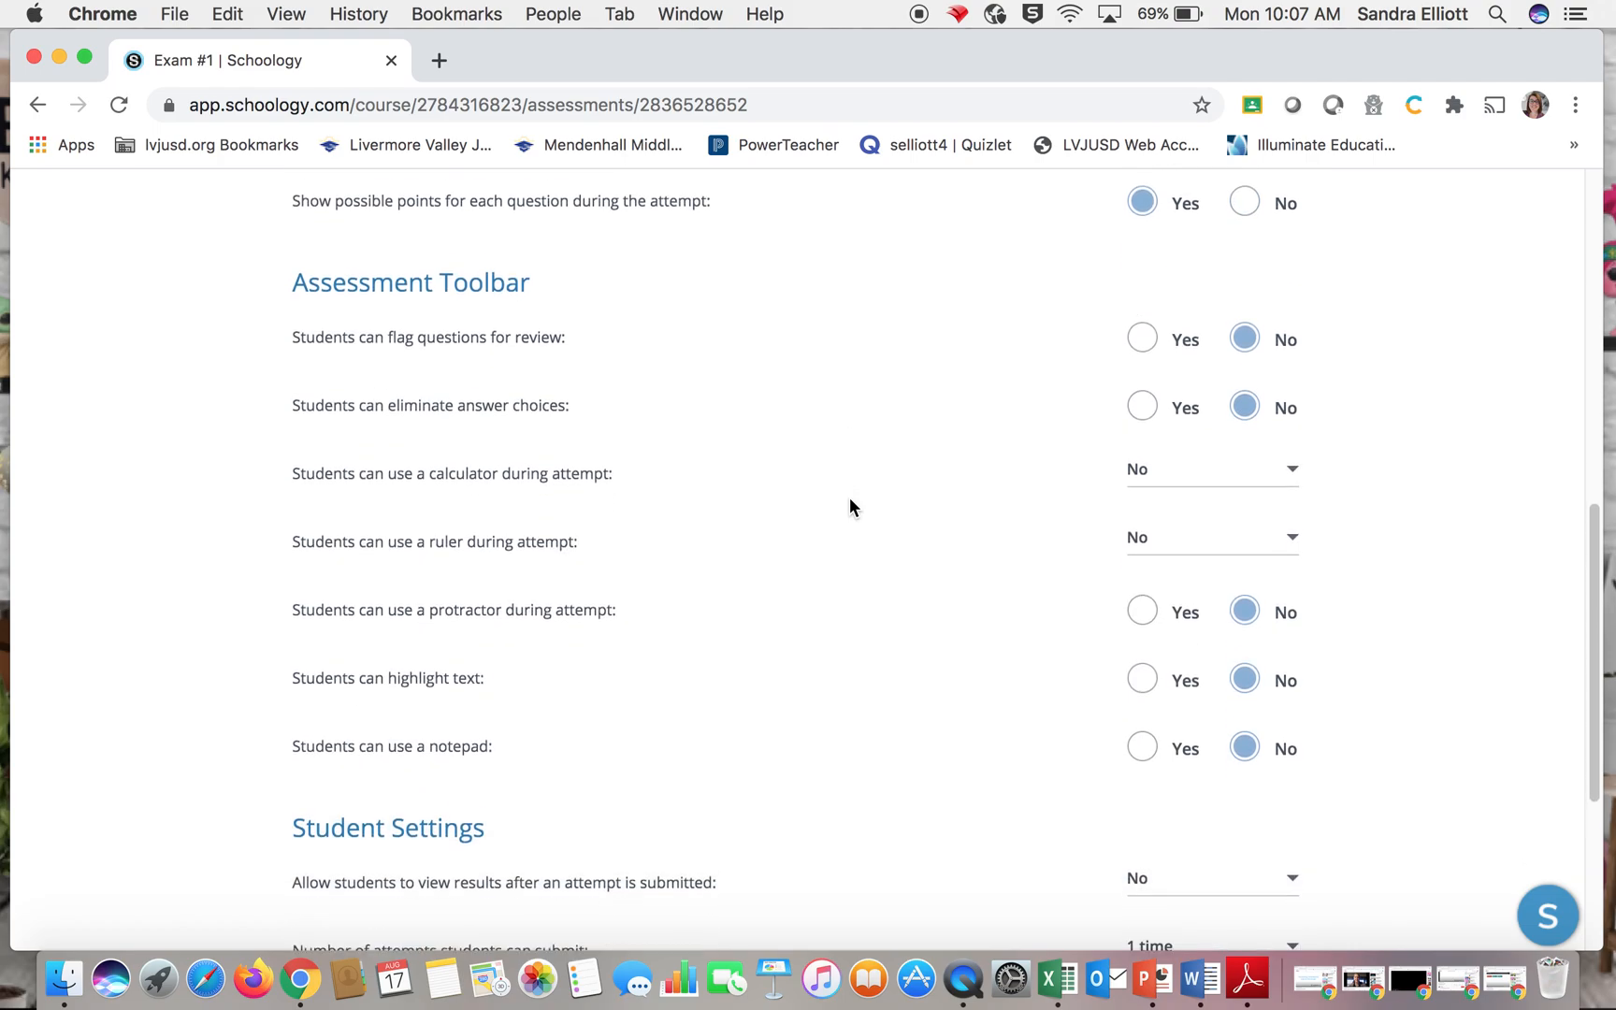
scroll(850, 507, "up", 1)
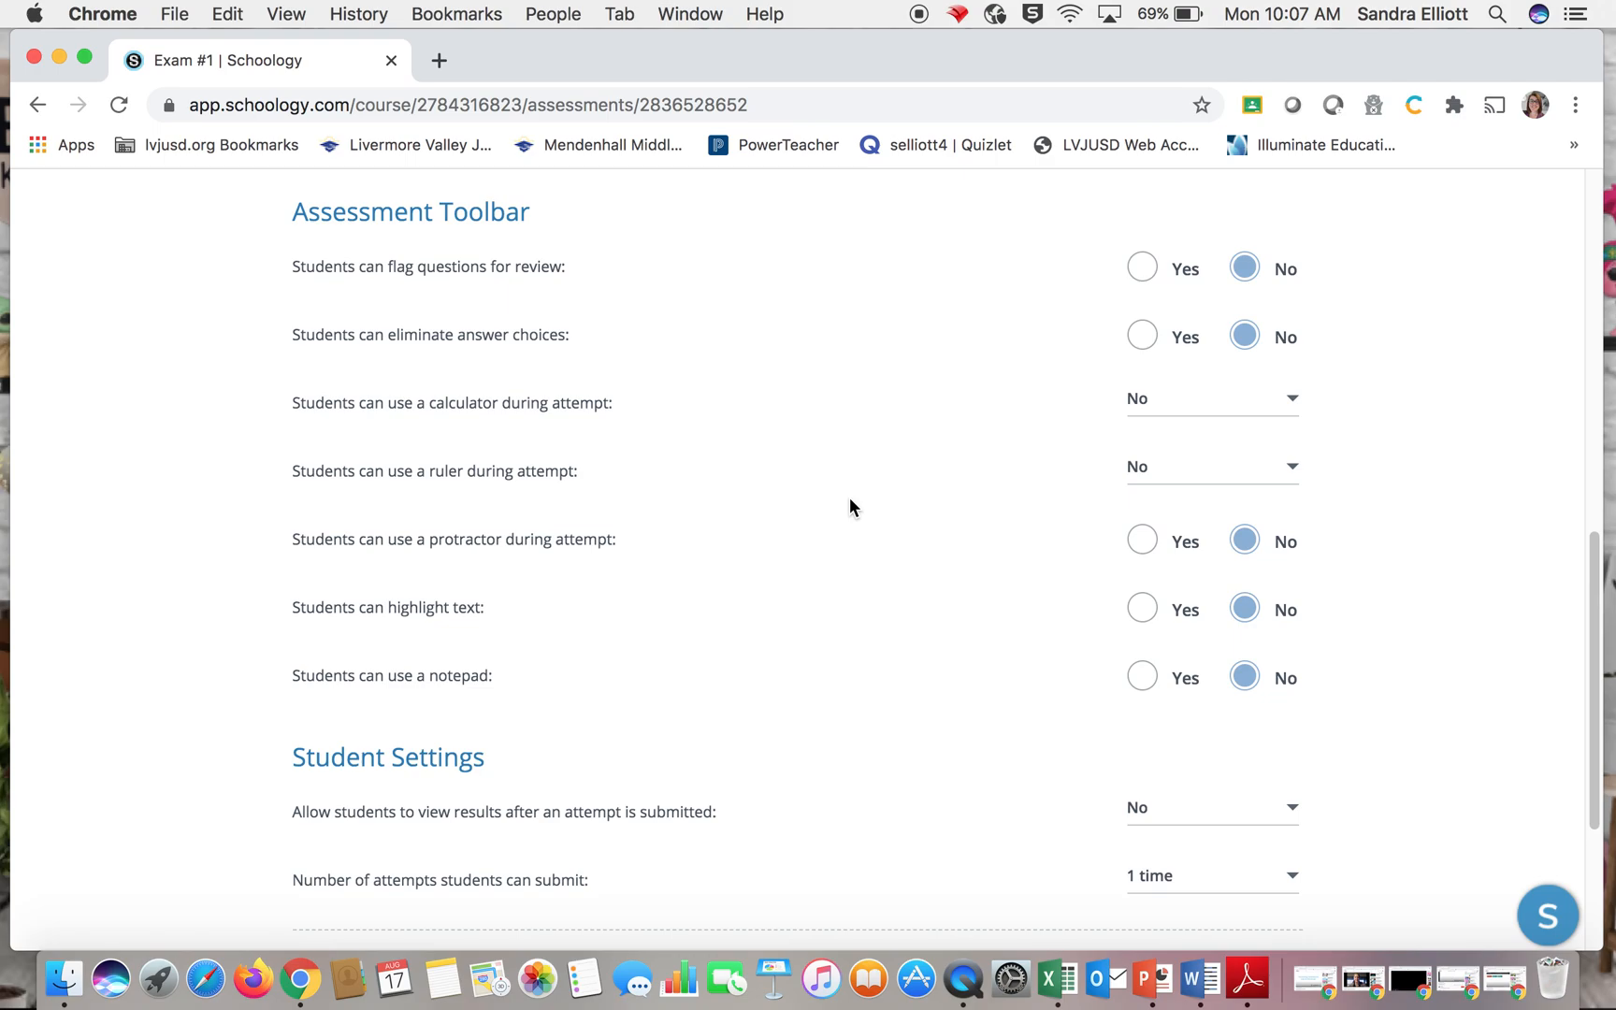
scroll(849, 500, "down", 5)
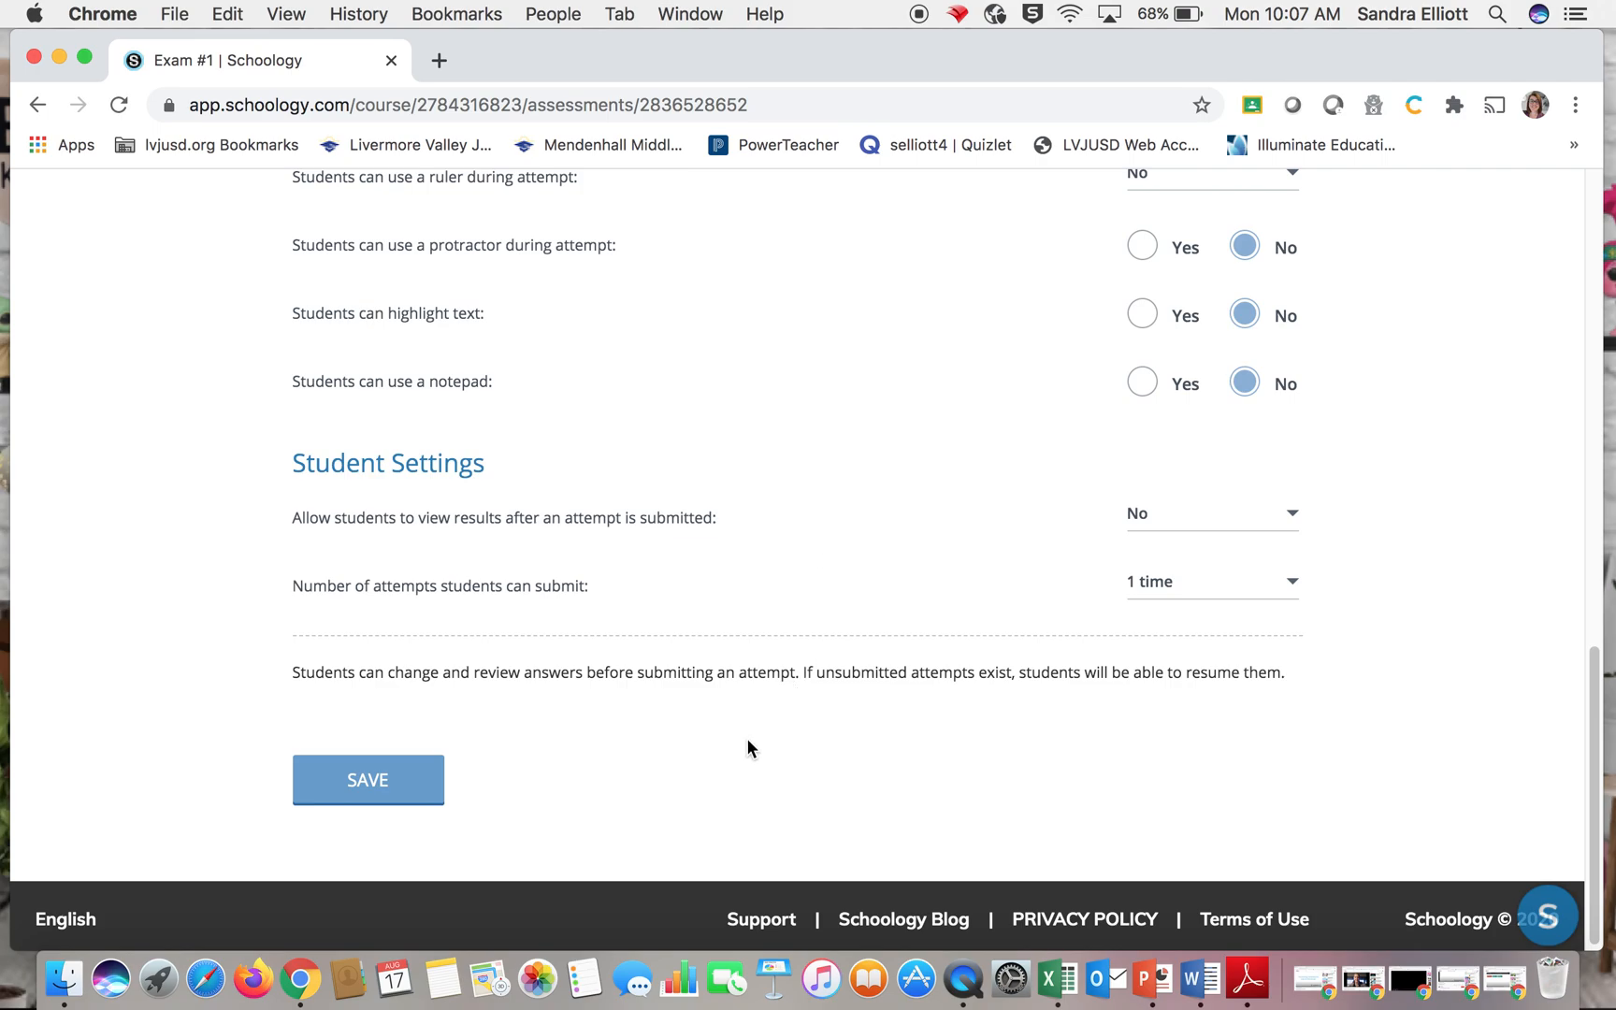
left_click(387, 785)
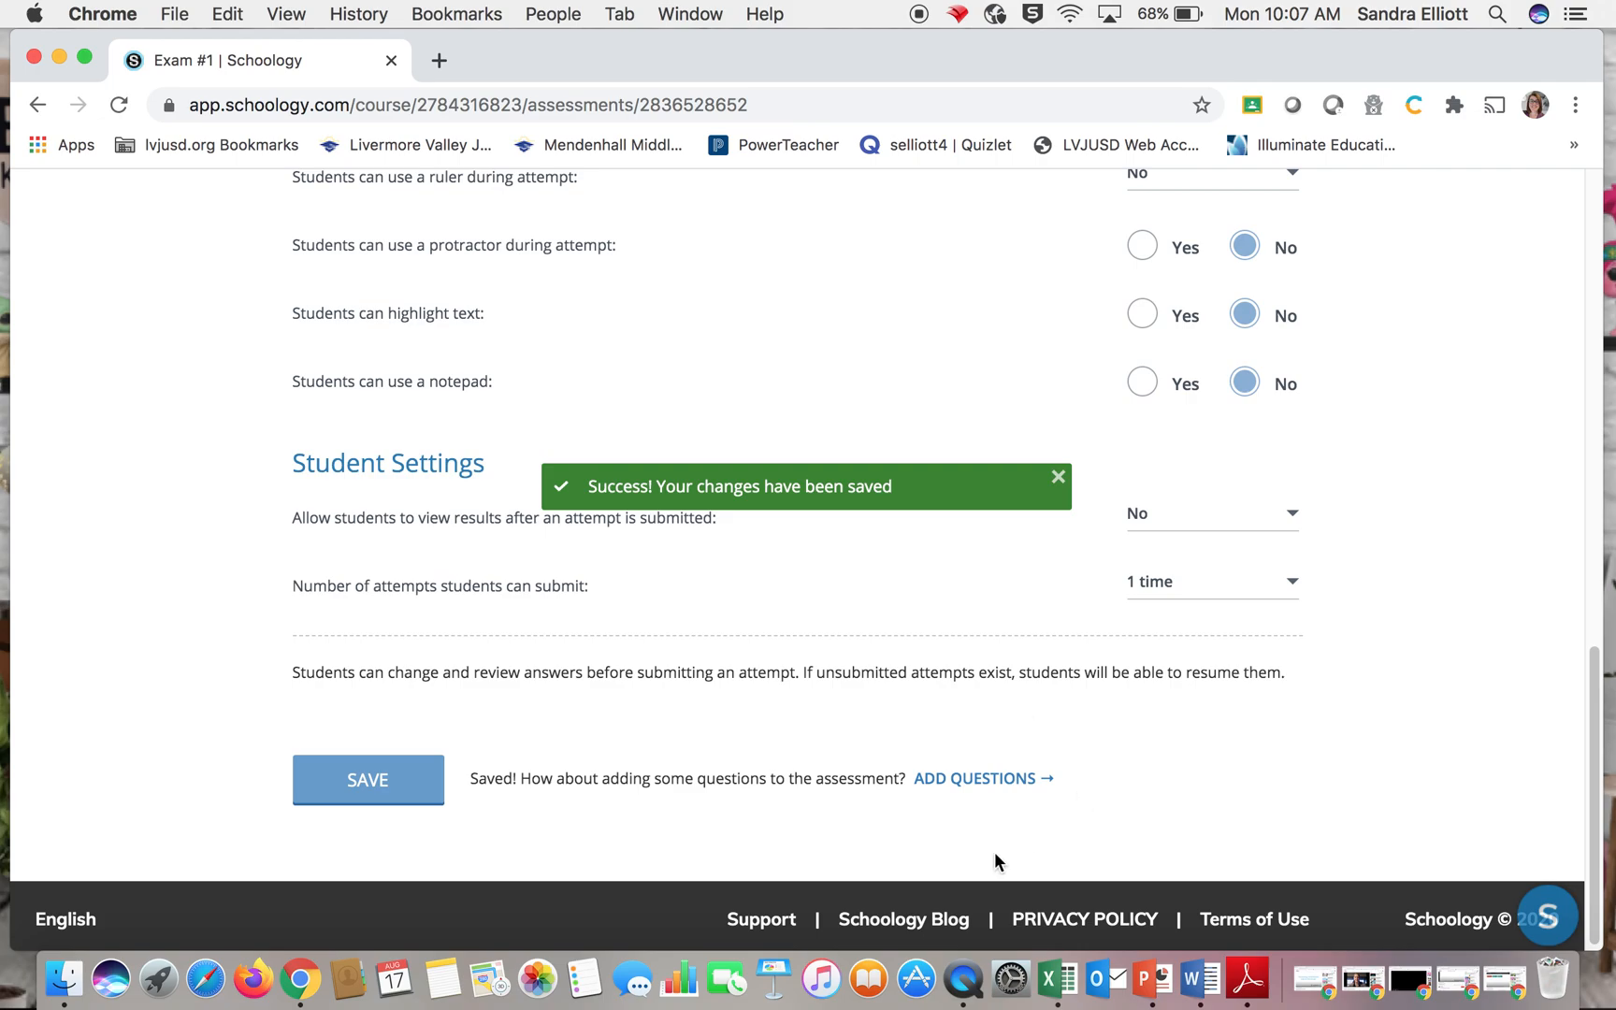
left_click(969, 780)
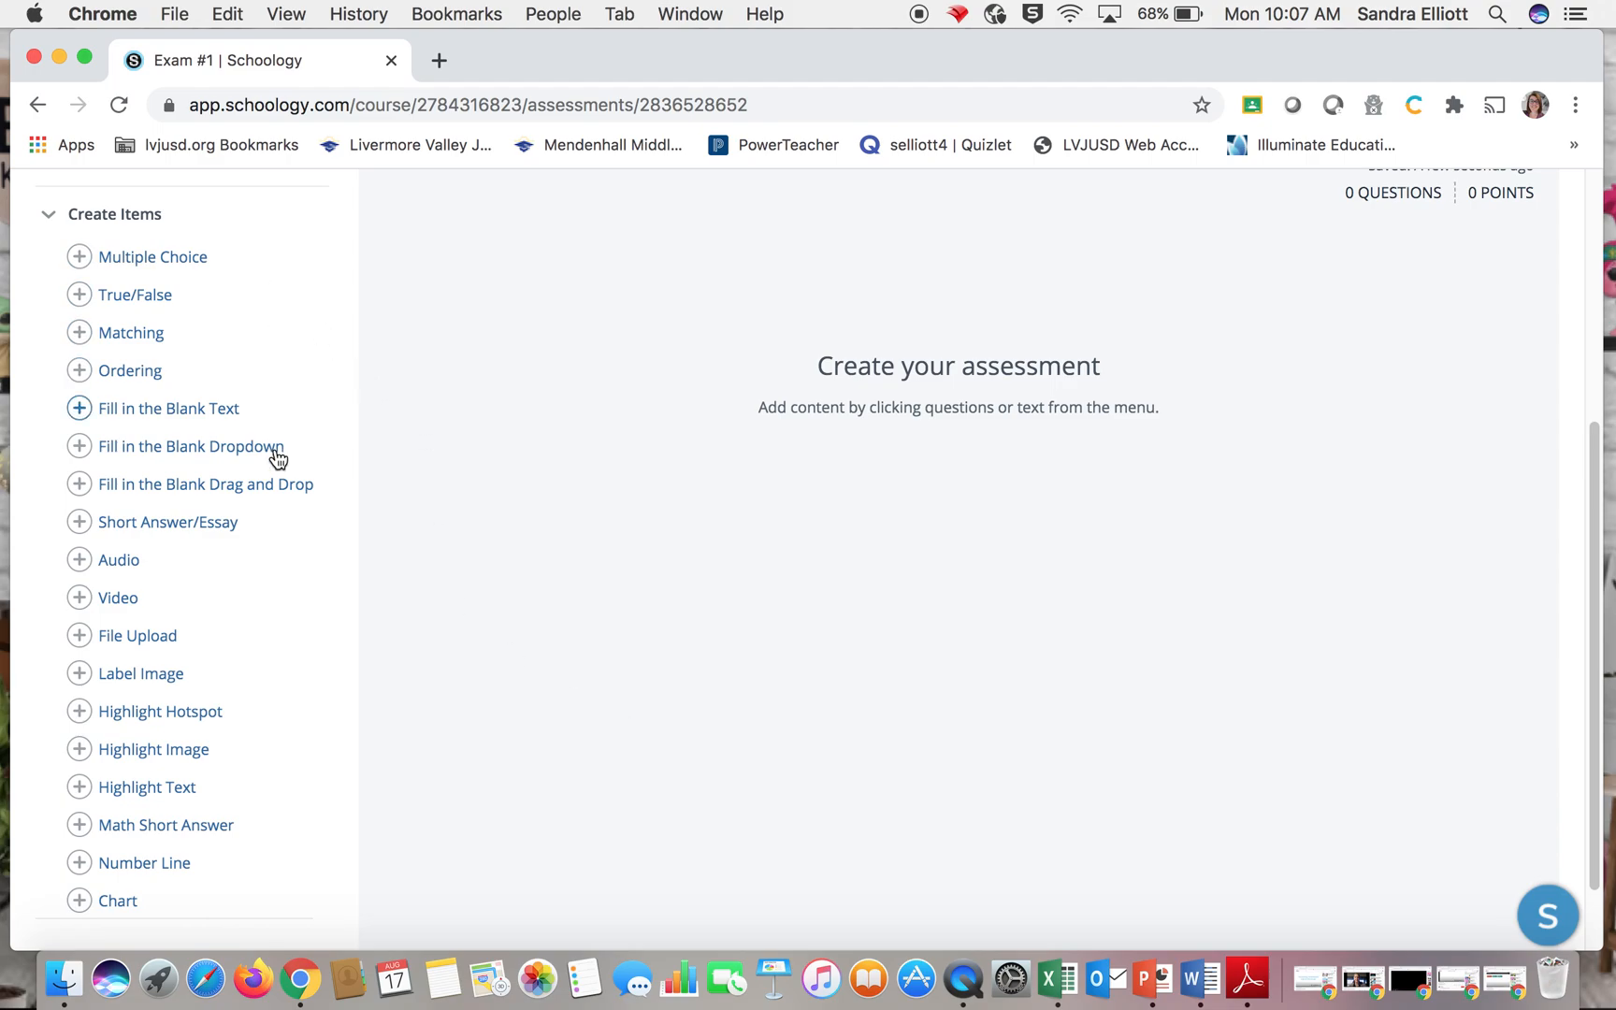
scroll(249, 687, "down", 2)
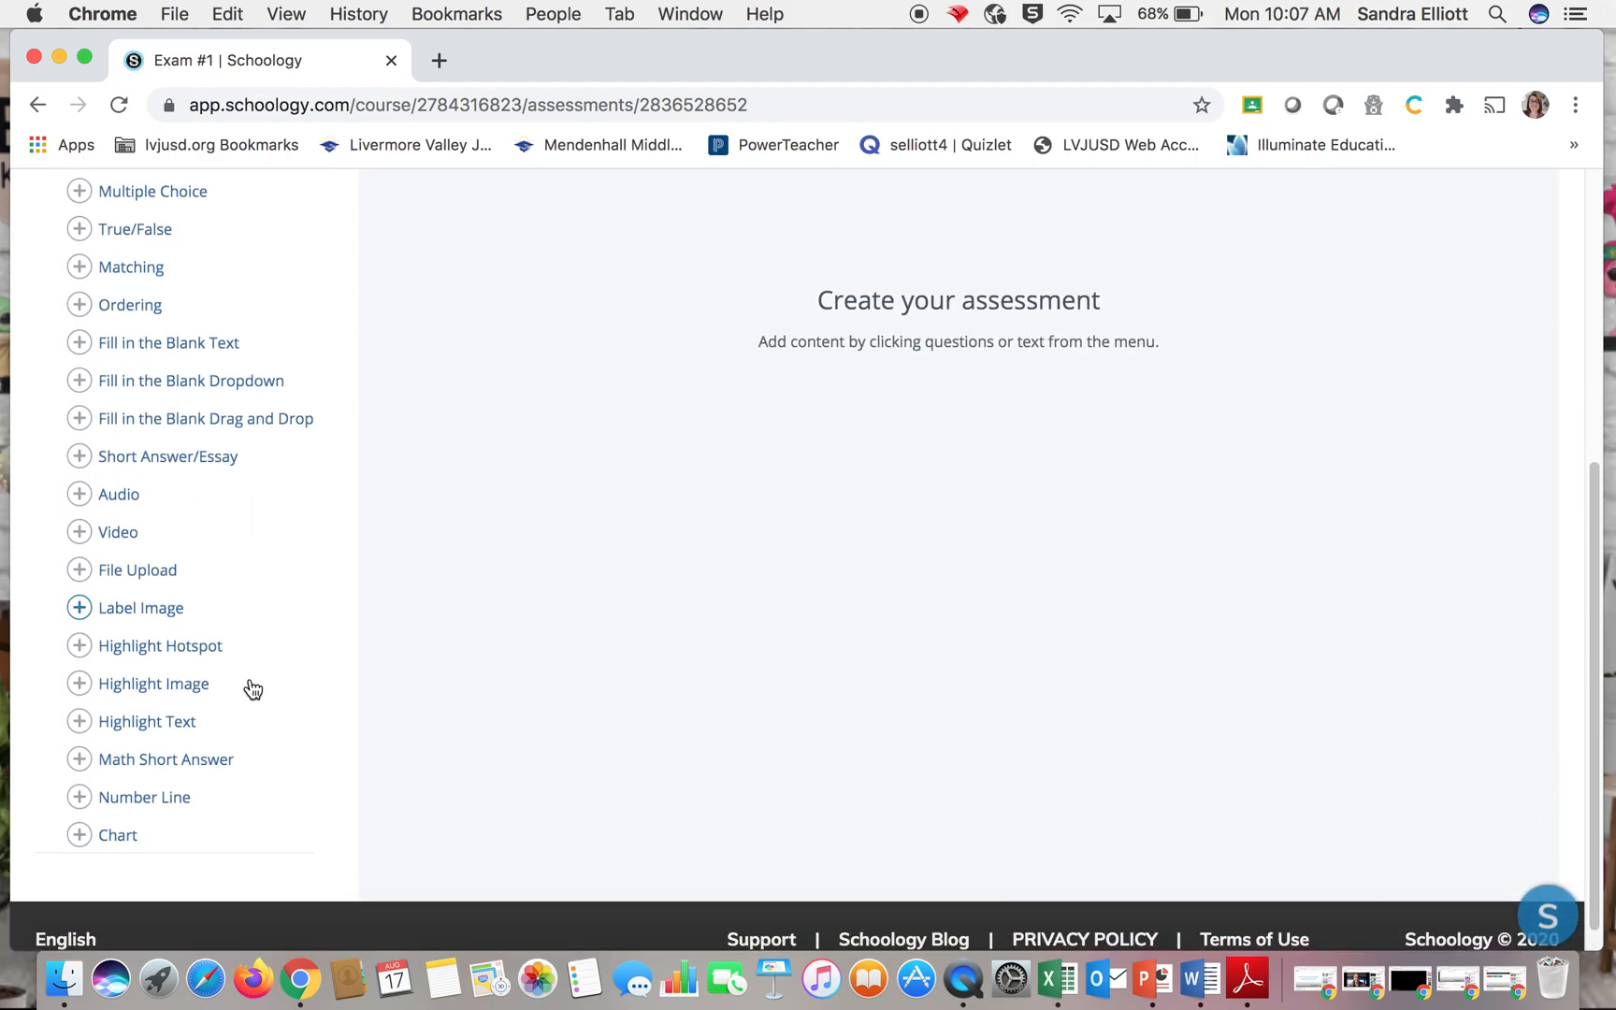
Look through the question types available for the assessment, from Multiple Choice to Chart
scroll(253, 691, "up", 1)
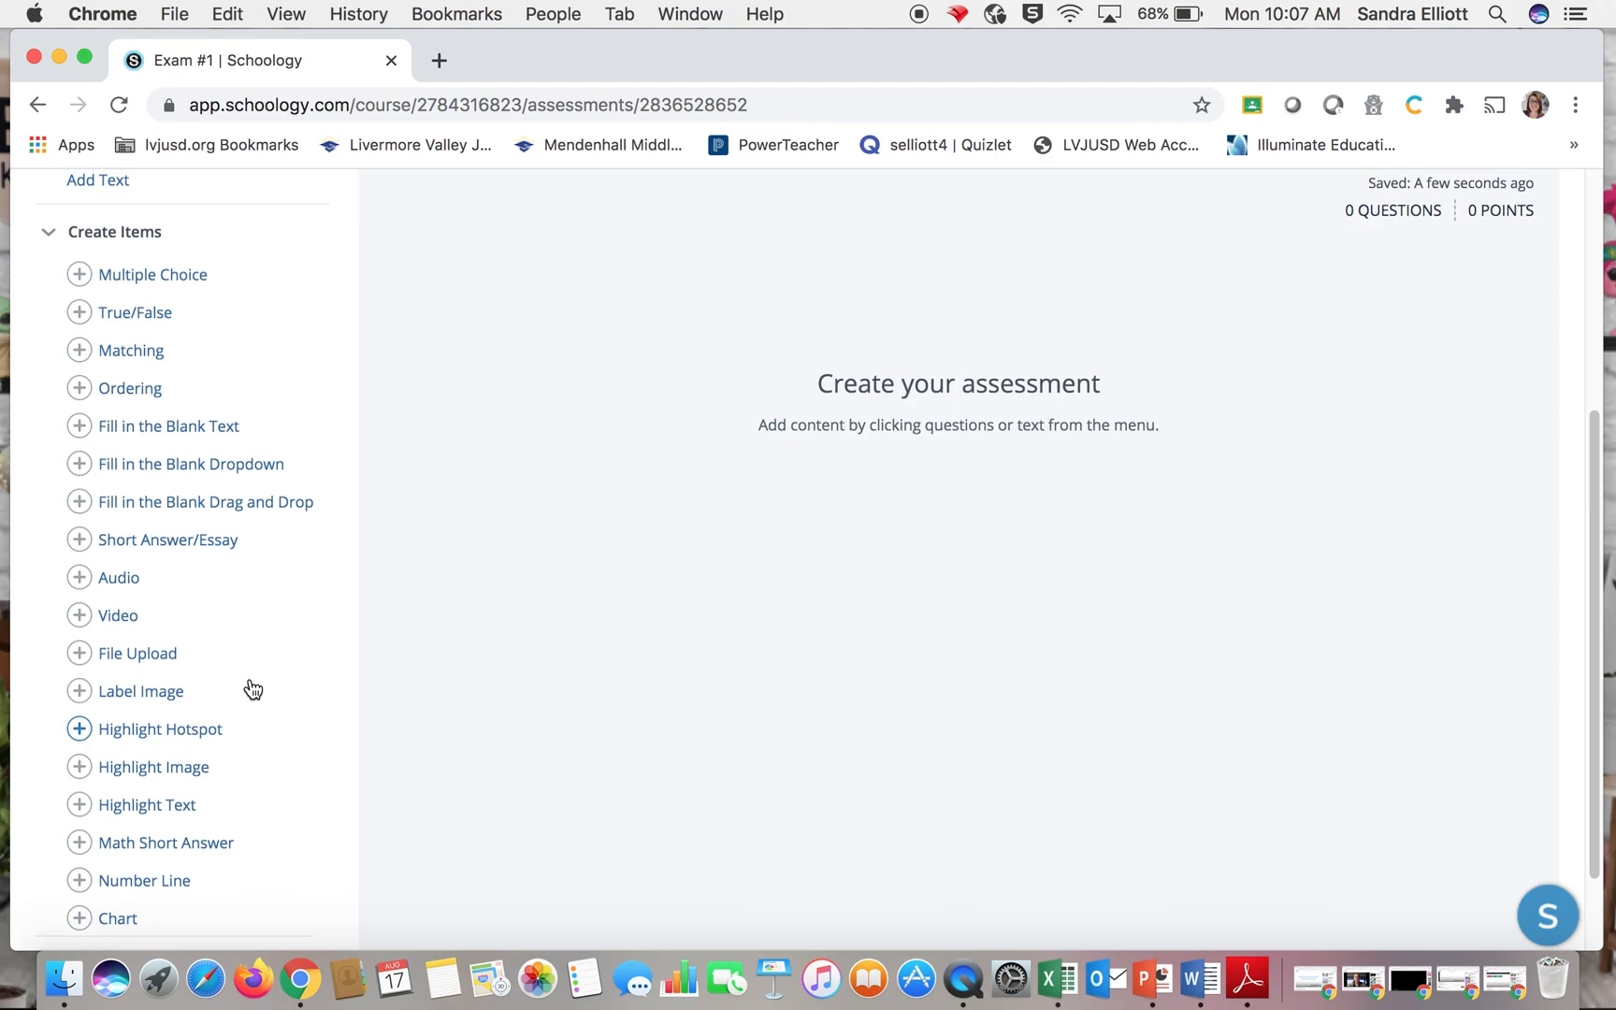
scroll(253, 689, "up", 1)
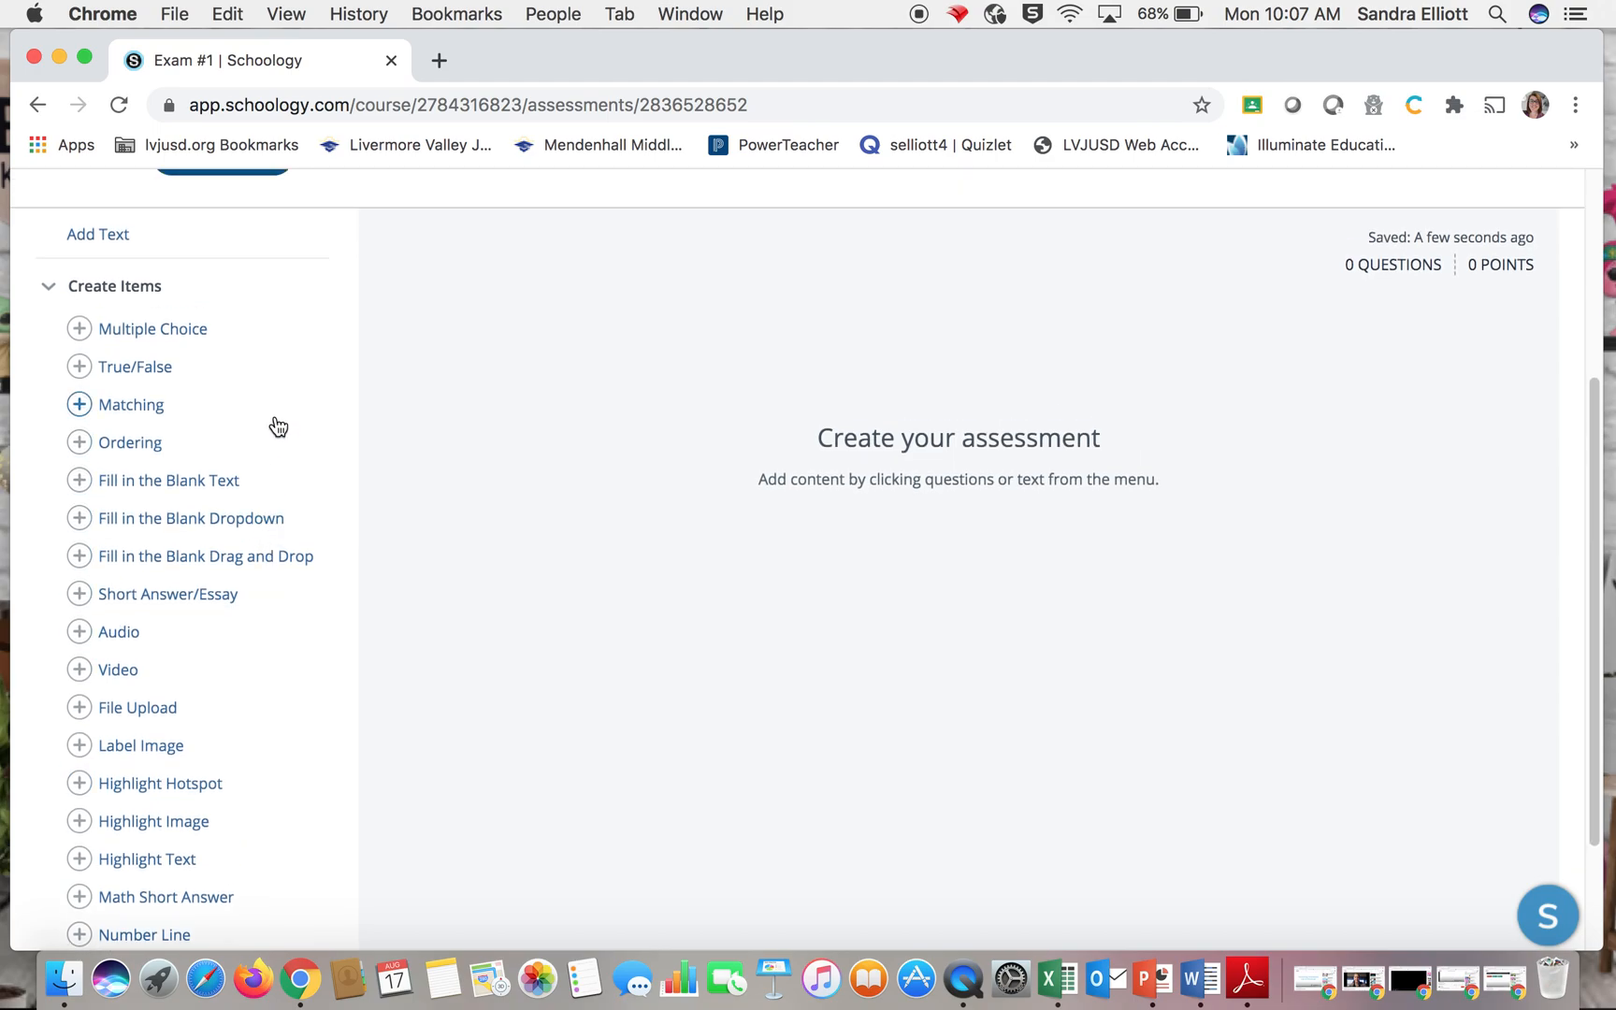
scroll(277, 426, "up", 1)
scroll(278, 428, "down", 1)
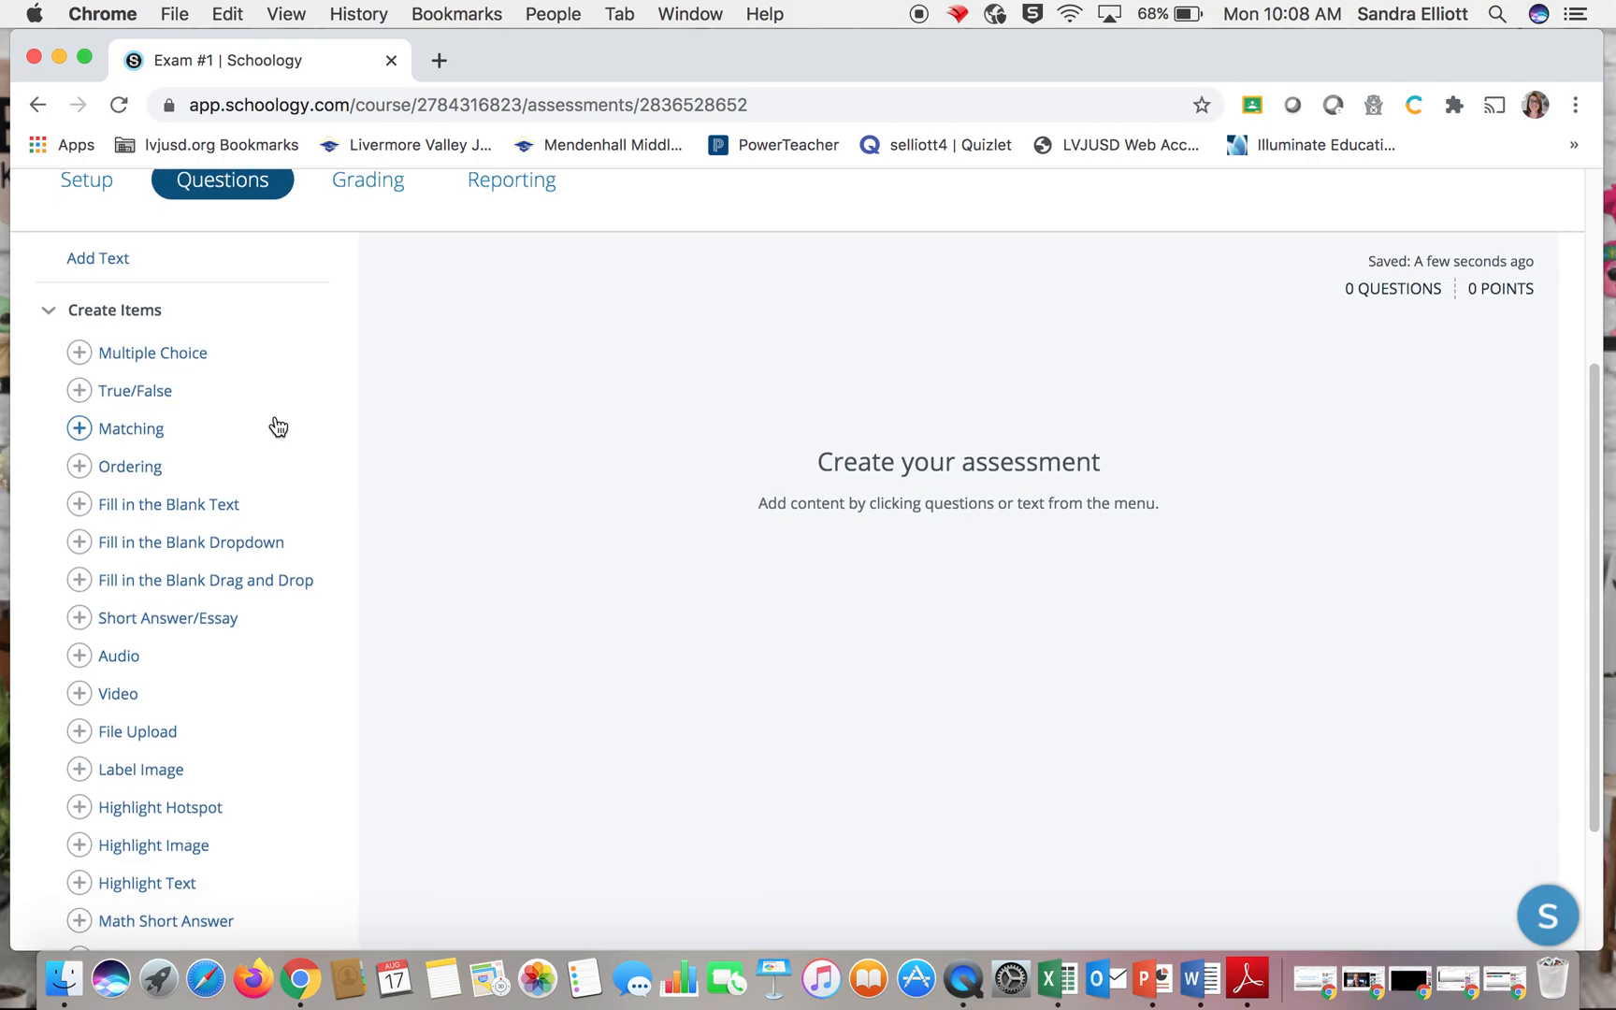
scroll(278, 427, "down", 4)
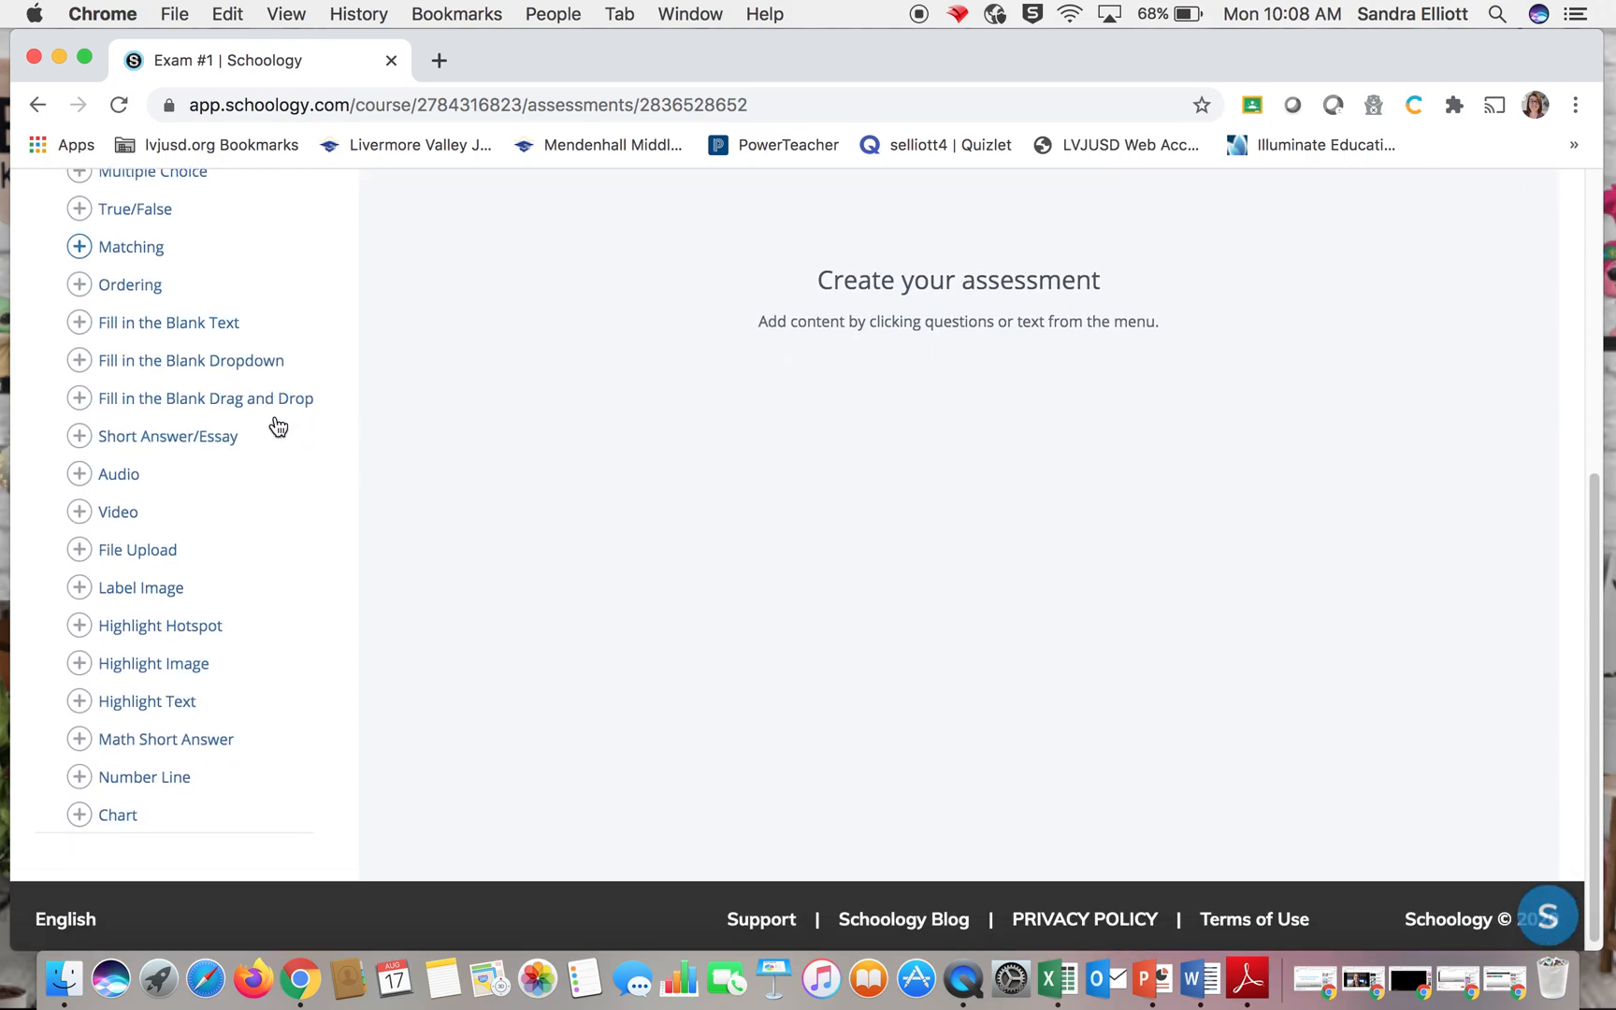
scroll(278, 426, "up", 4)
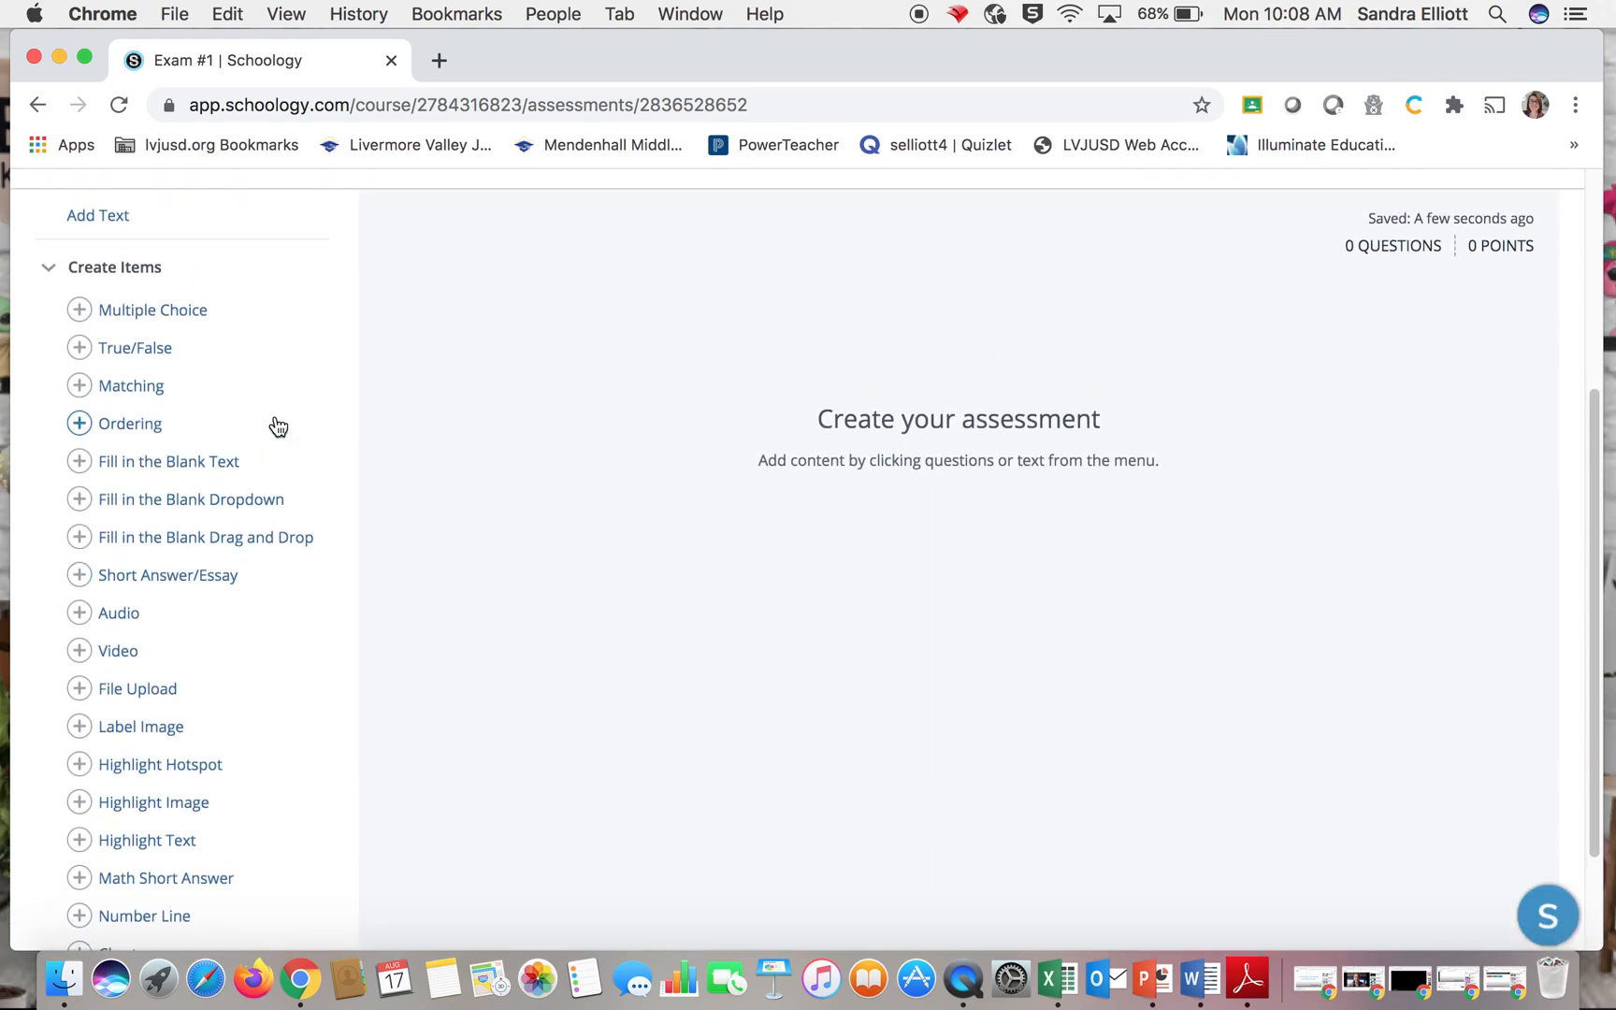
scroll(279, 426, "up", 2)
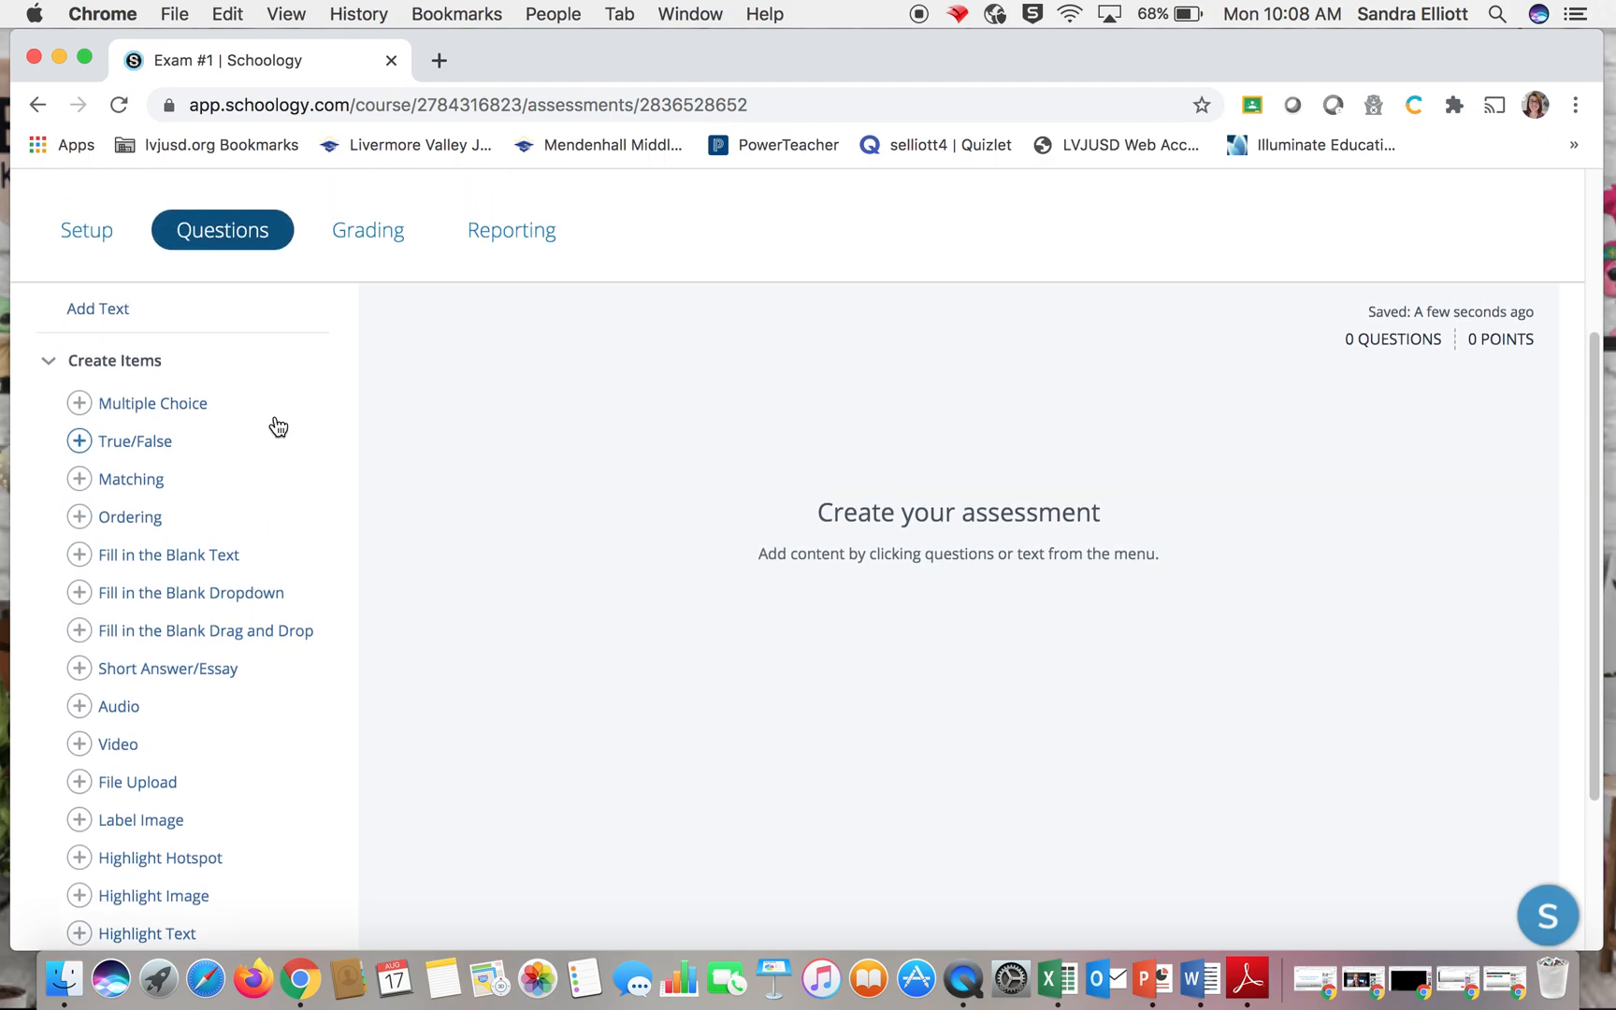
scroll(278, 426, "down", 4)
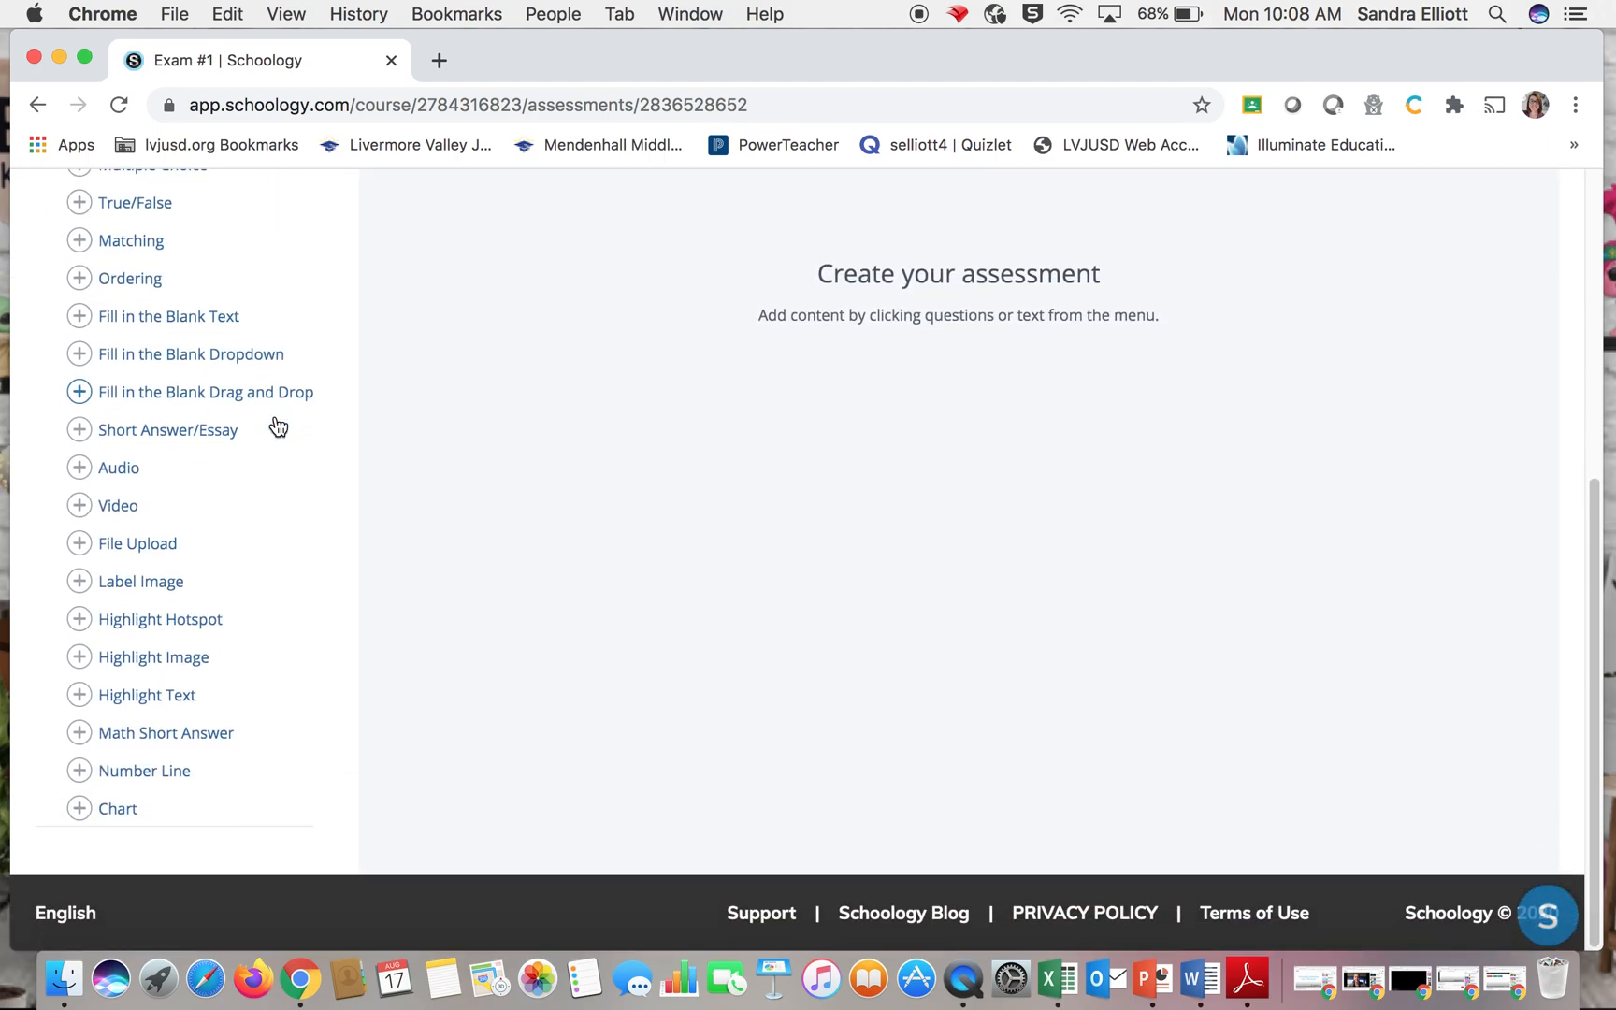
scroll(278, 427, "up", 3)
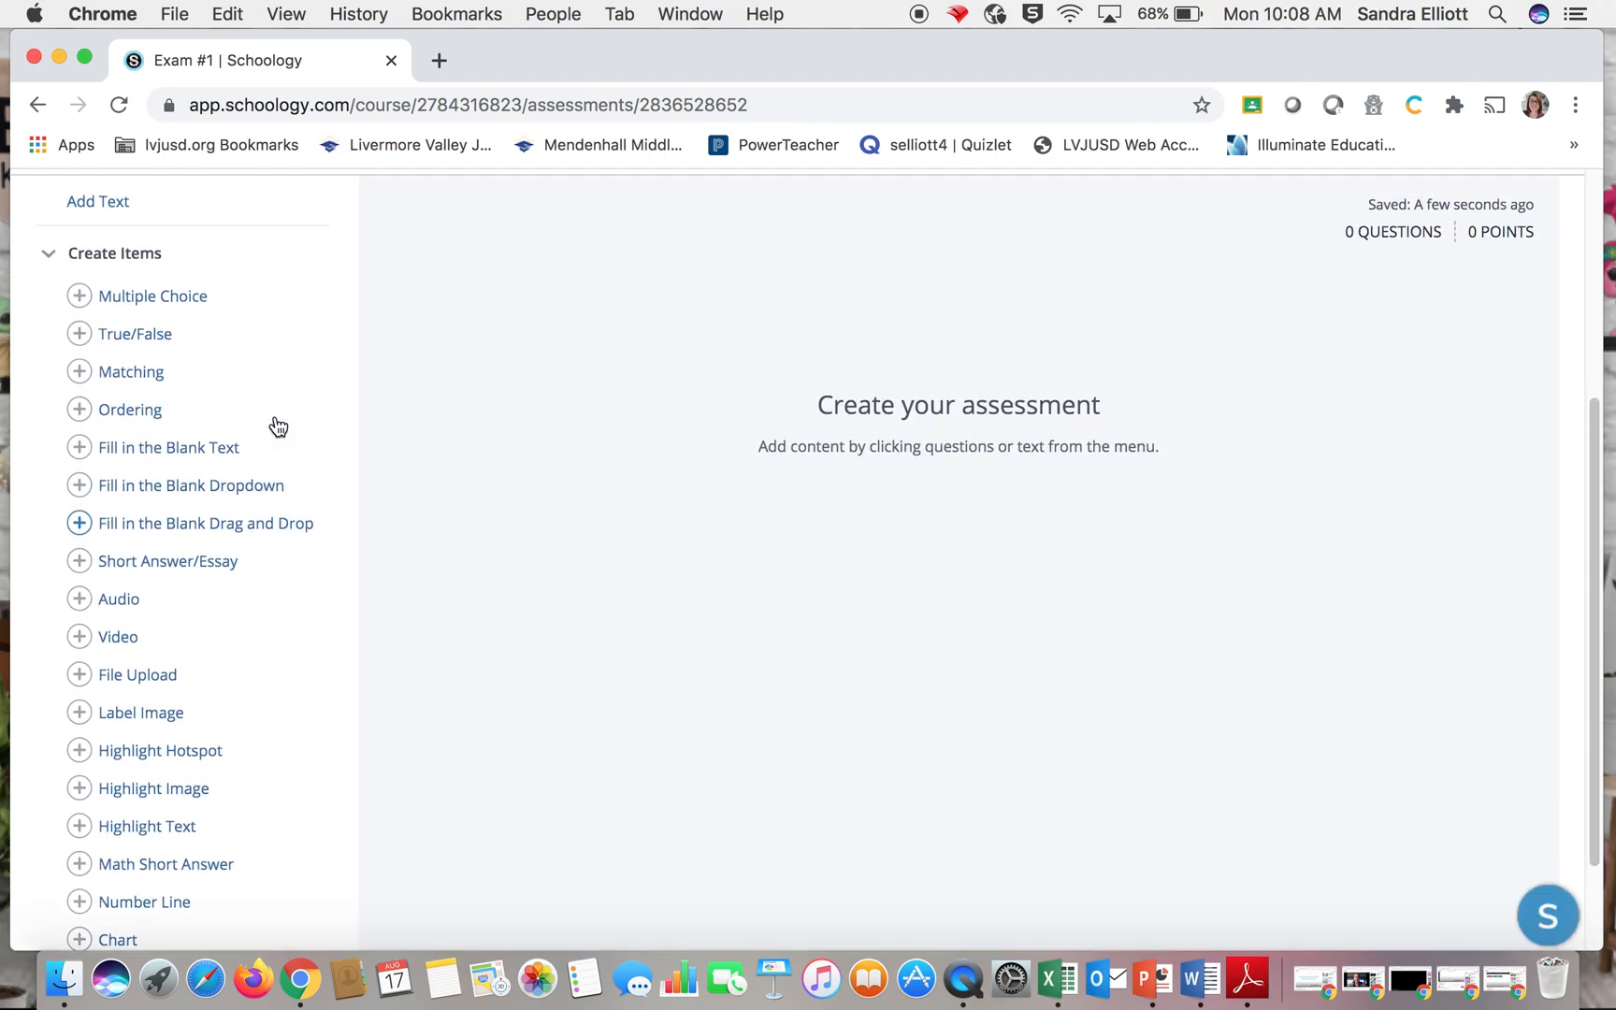
Add a Short Answer/Essay question reading "What events lead to the Boston massacre?"
left_click(220, 565)
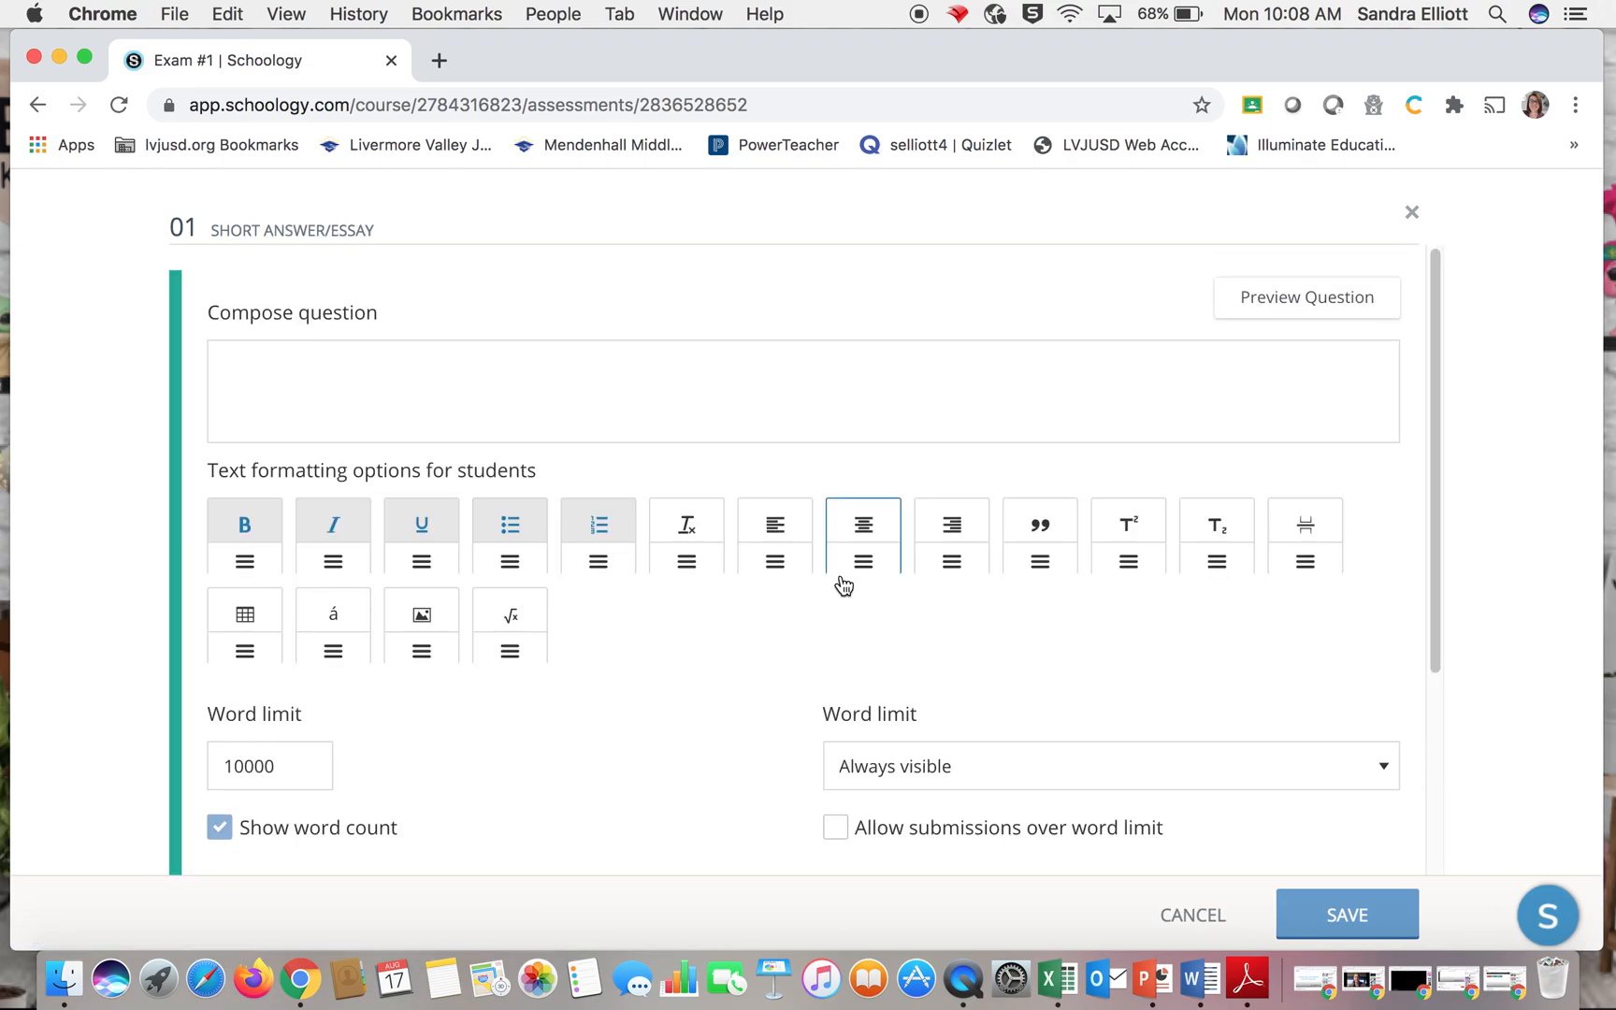
left_click(725, 404)
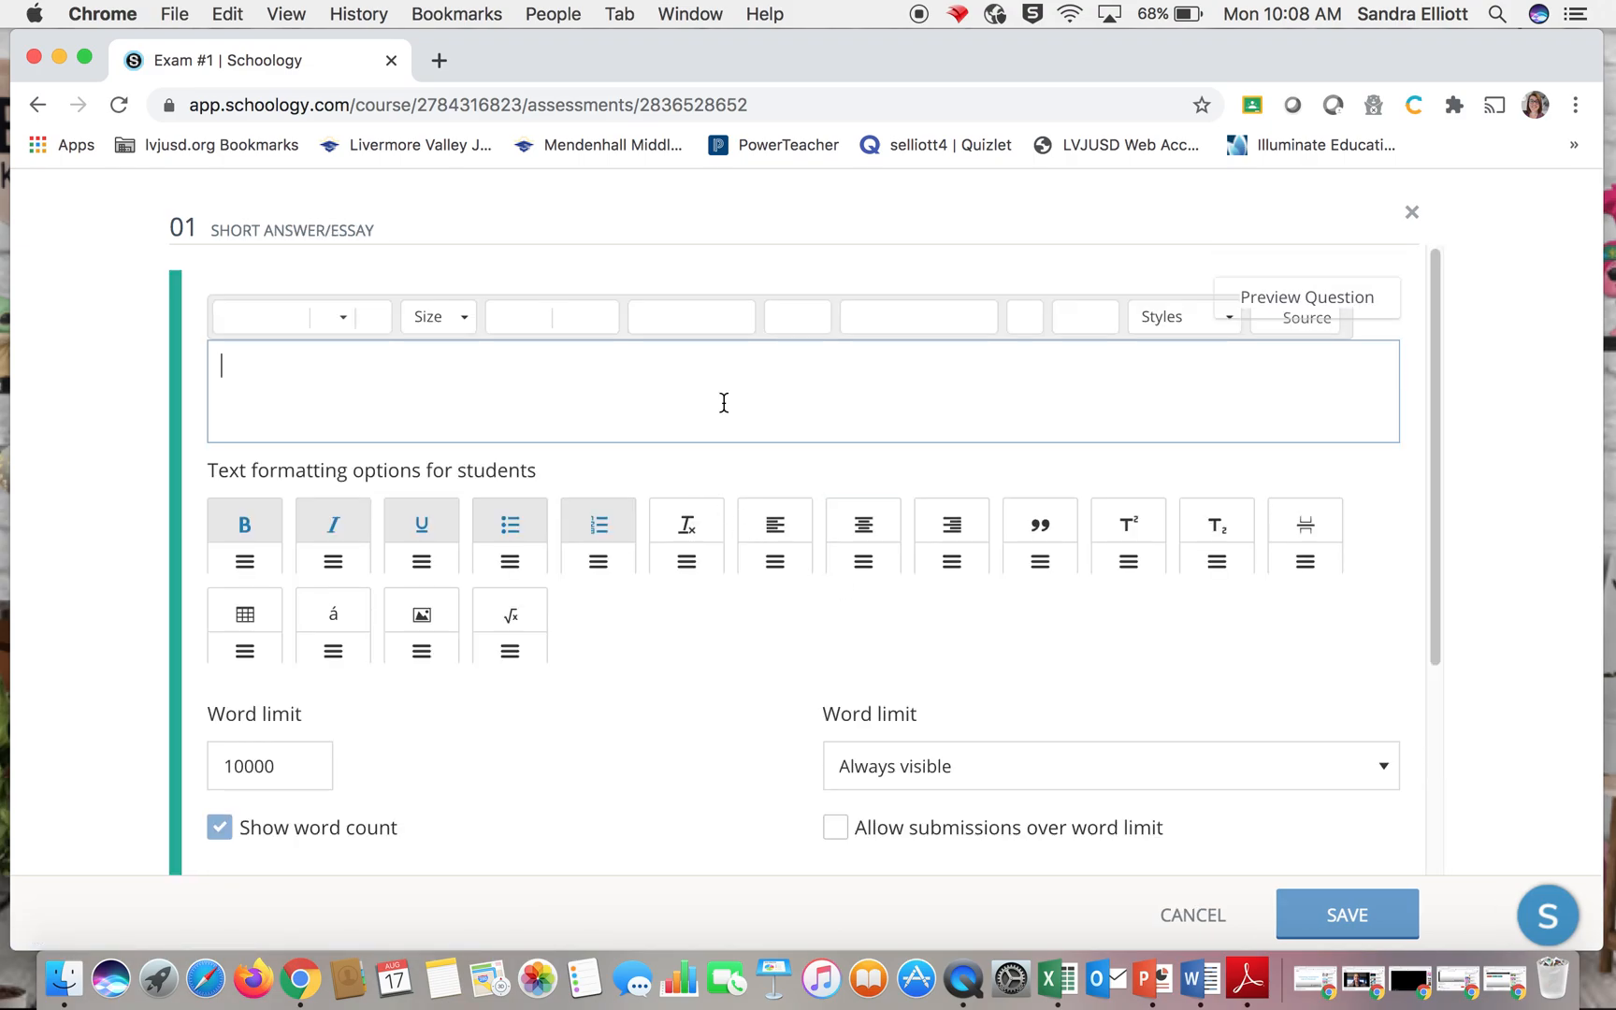
type("What events ")
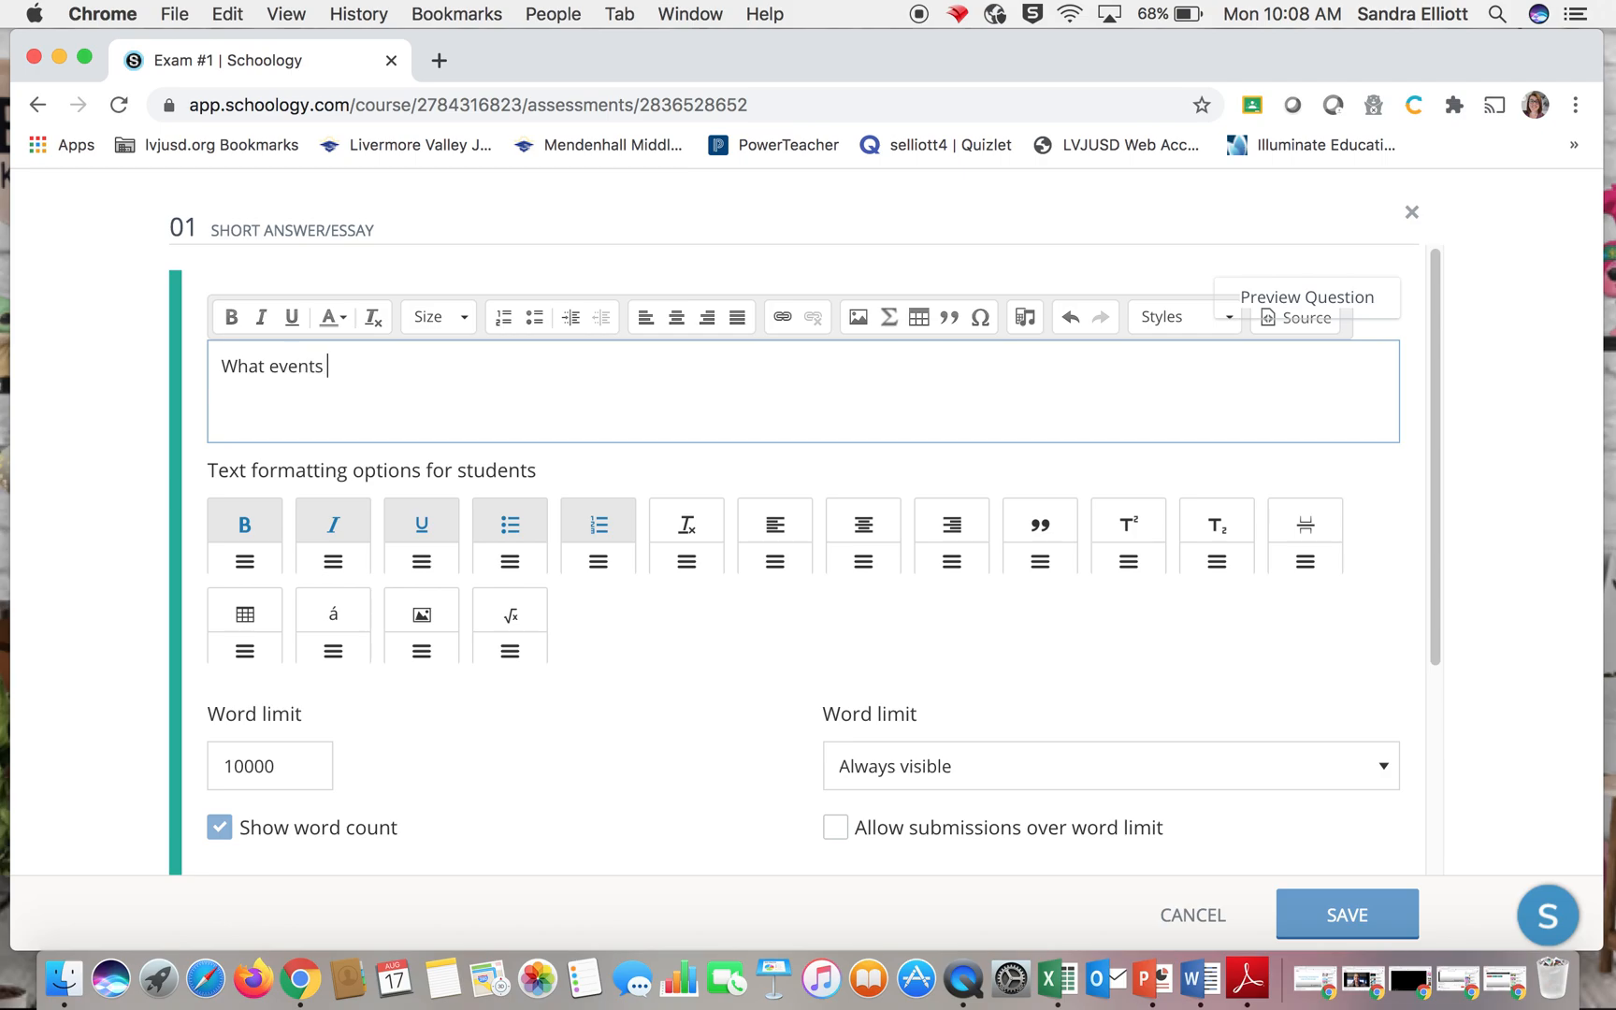
type("lead to the Boston")
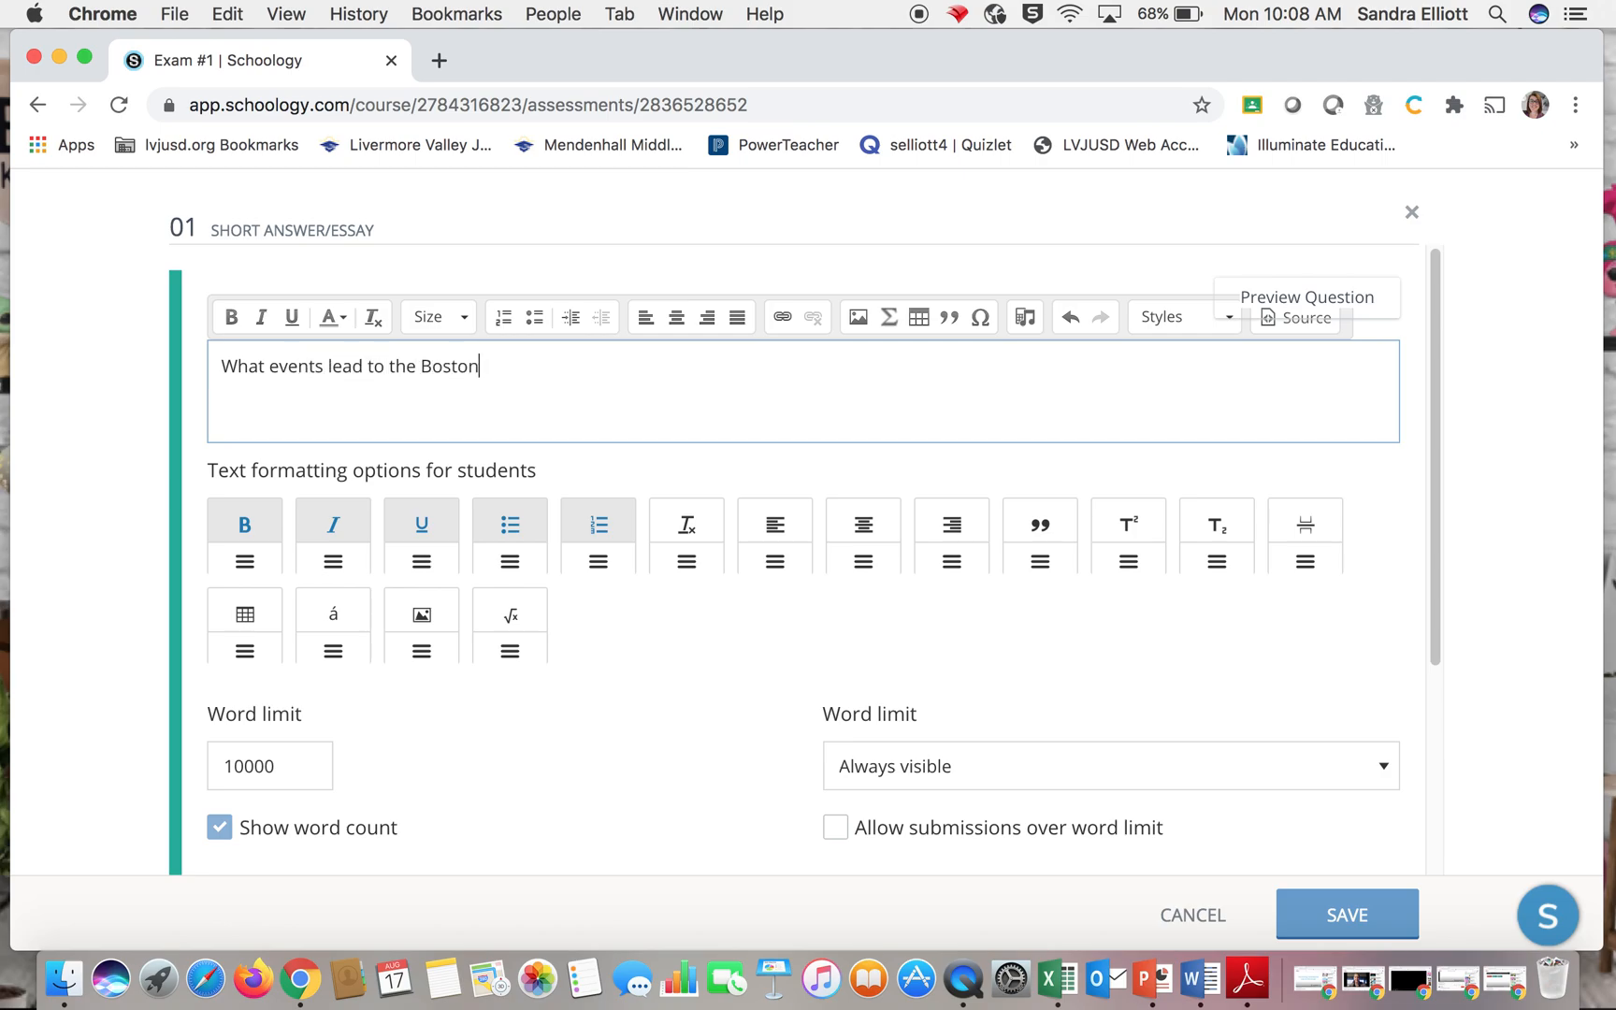
type(" massacre?")
Set the essay question's word limit display to Off
scroll(838, 364, "down", 5)
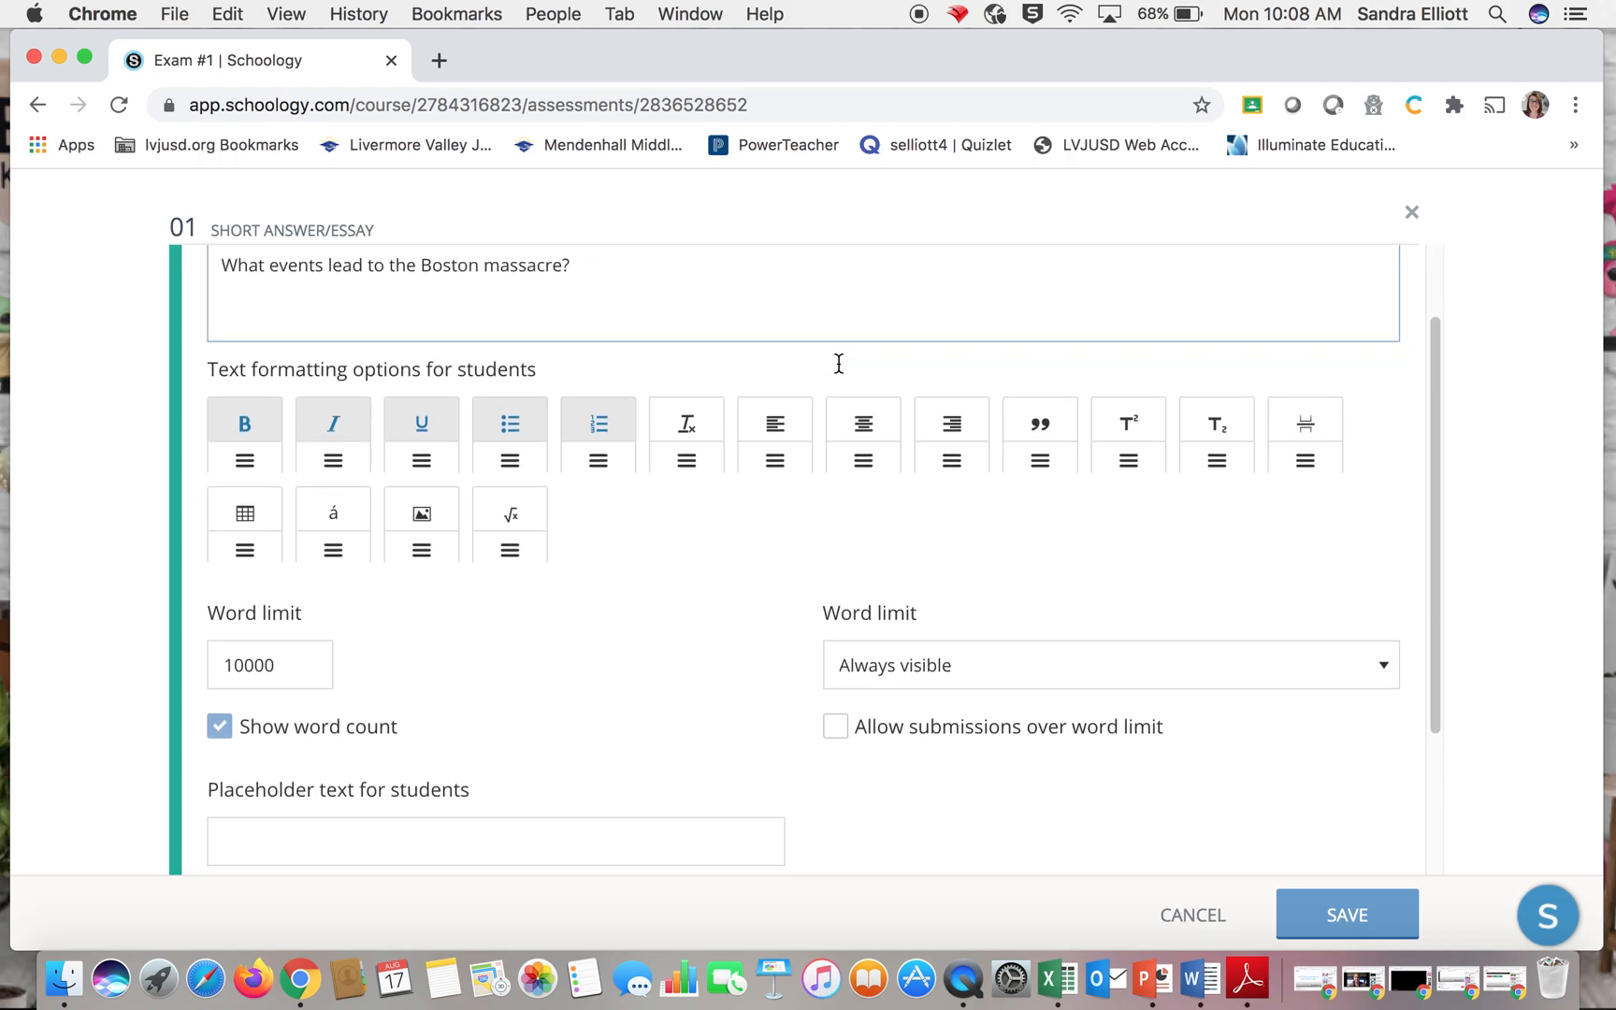
scroll(693, 452, "down", 2)
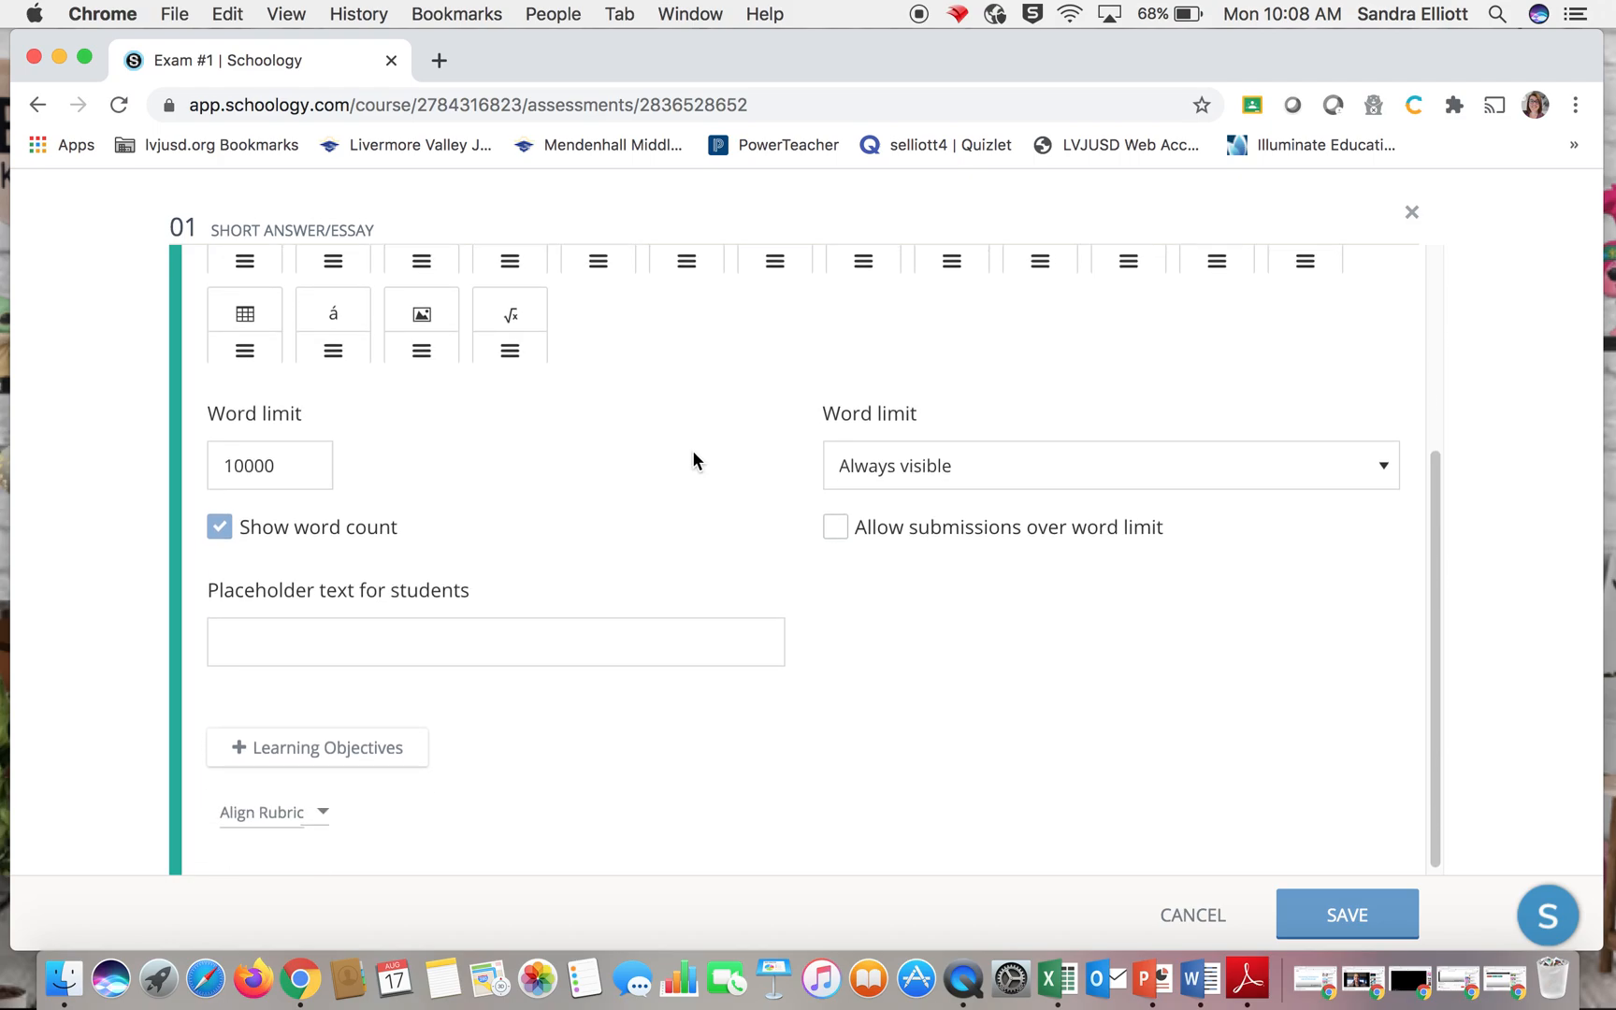
left_click(1375, 467)
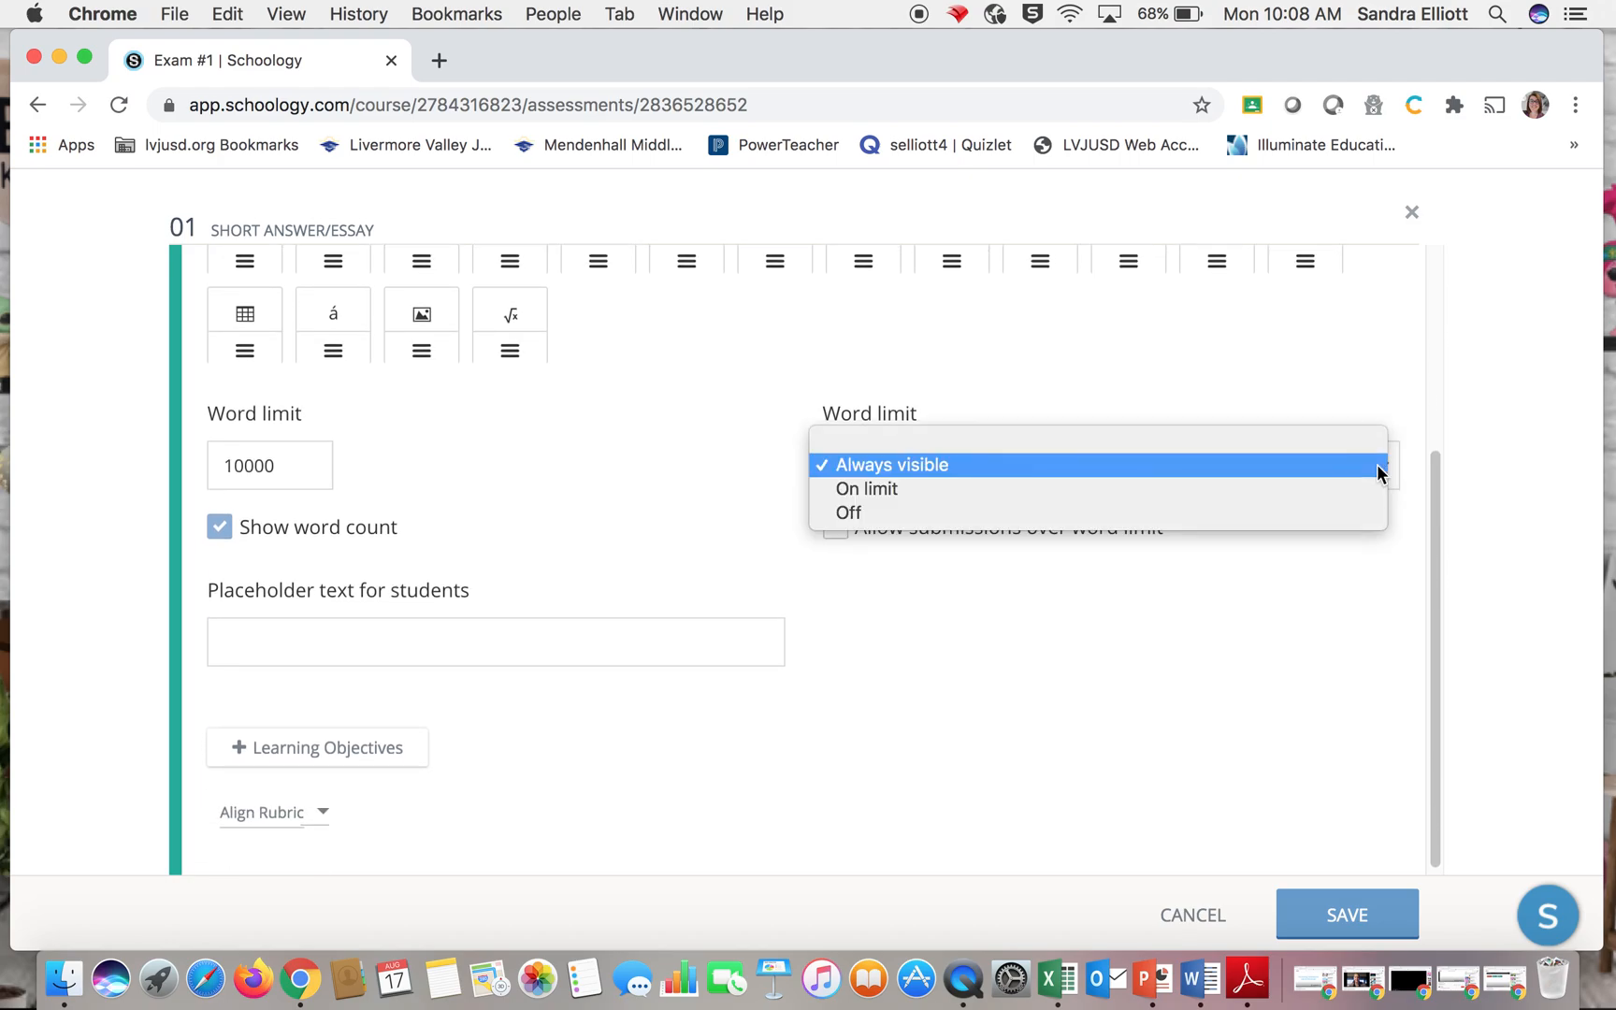
left_click(1251, 514)
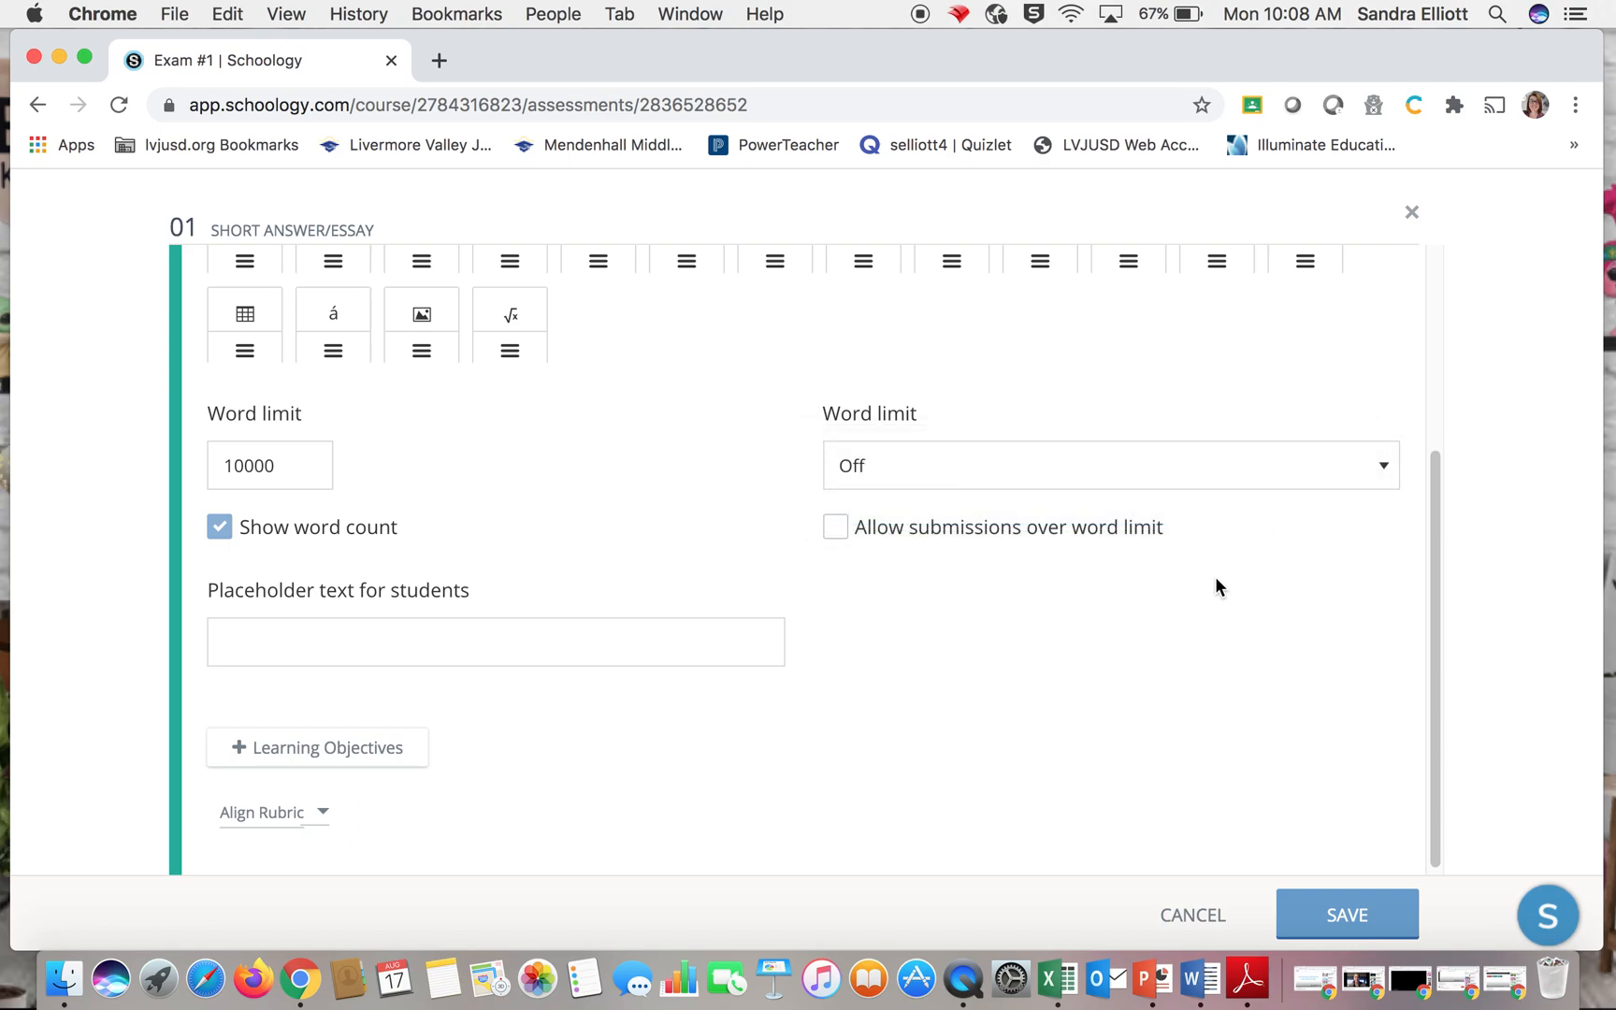
Enter "Start your answer here:" as the student placeholder text and save the essay question
scroll(574, 543, "down", 1)
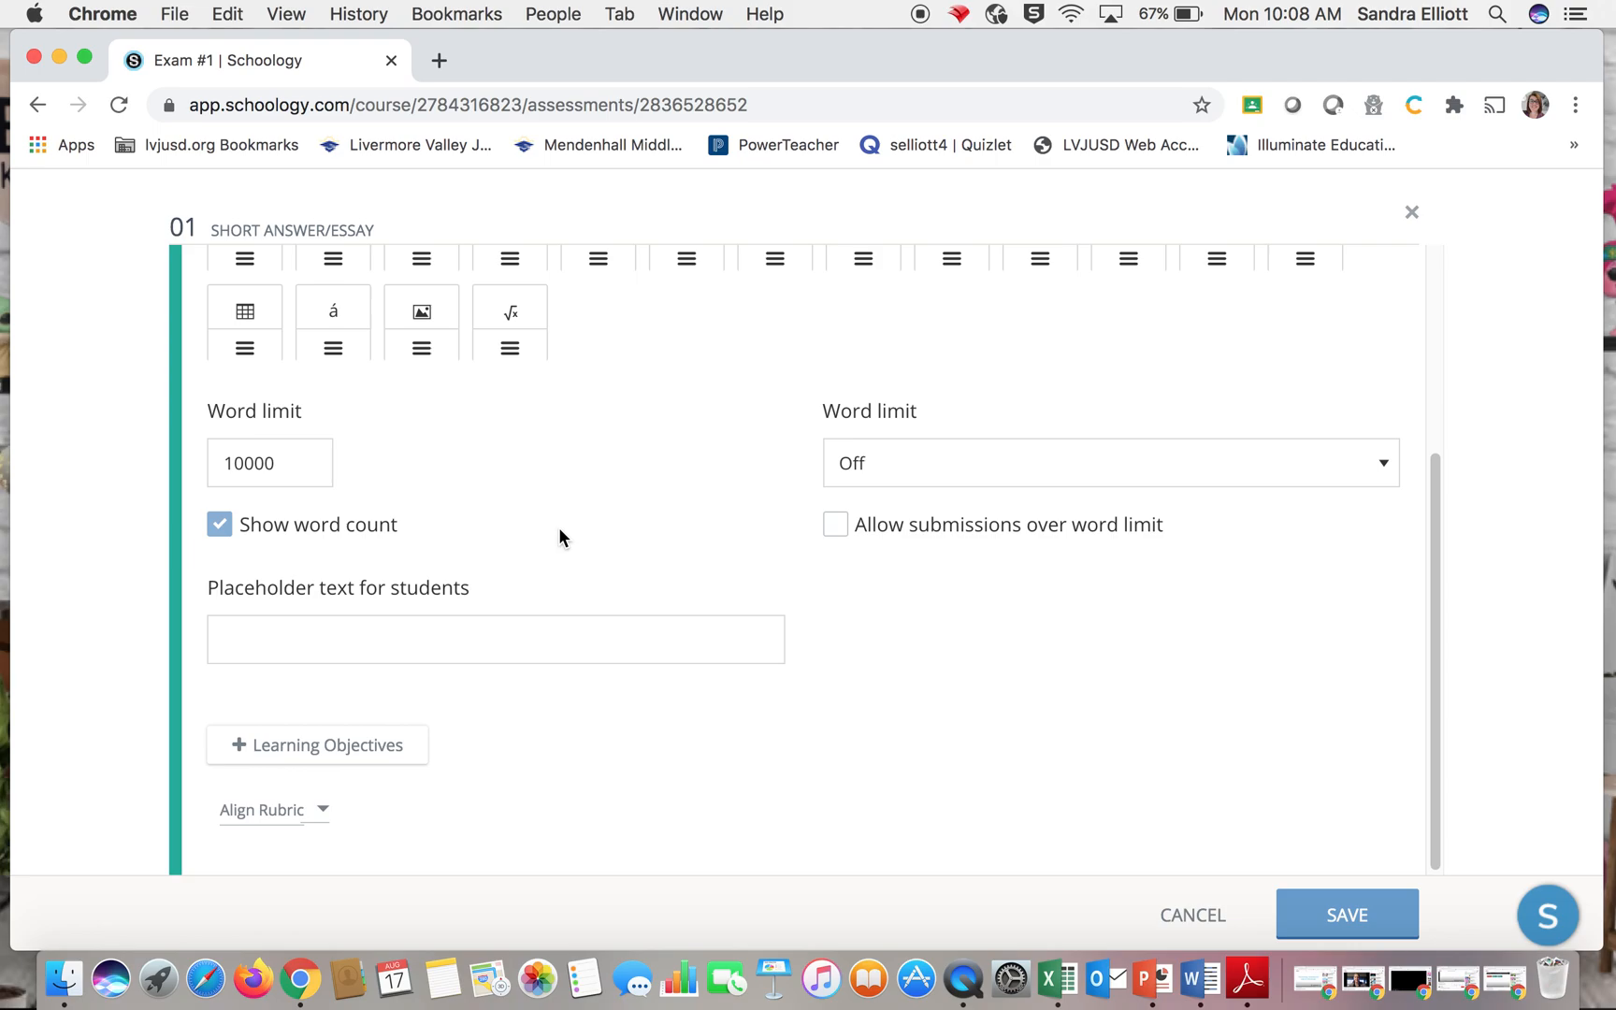
left_click(487, 636)
type("Start your answer here:")
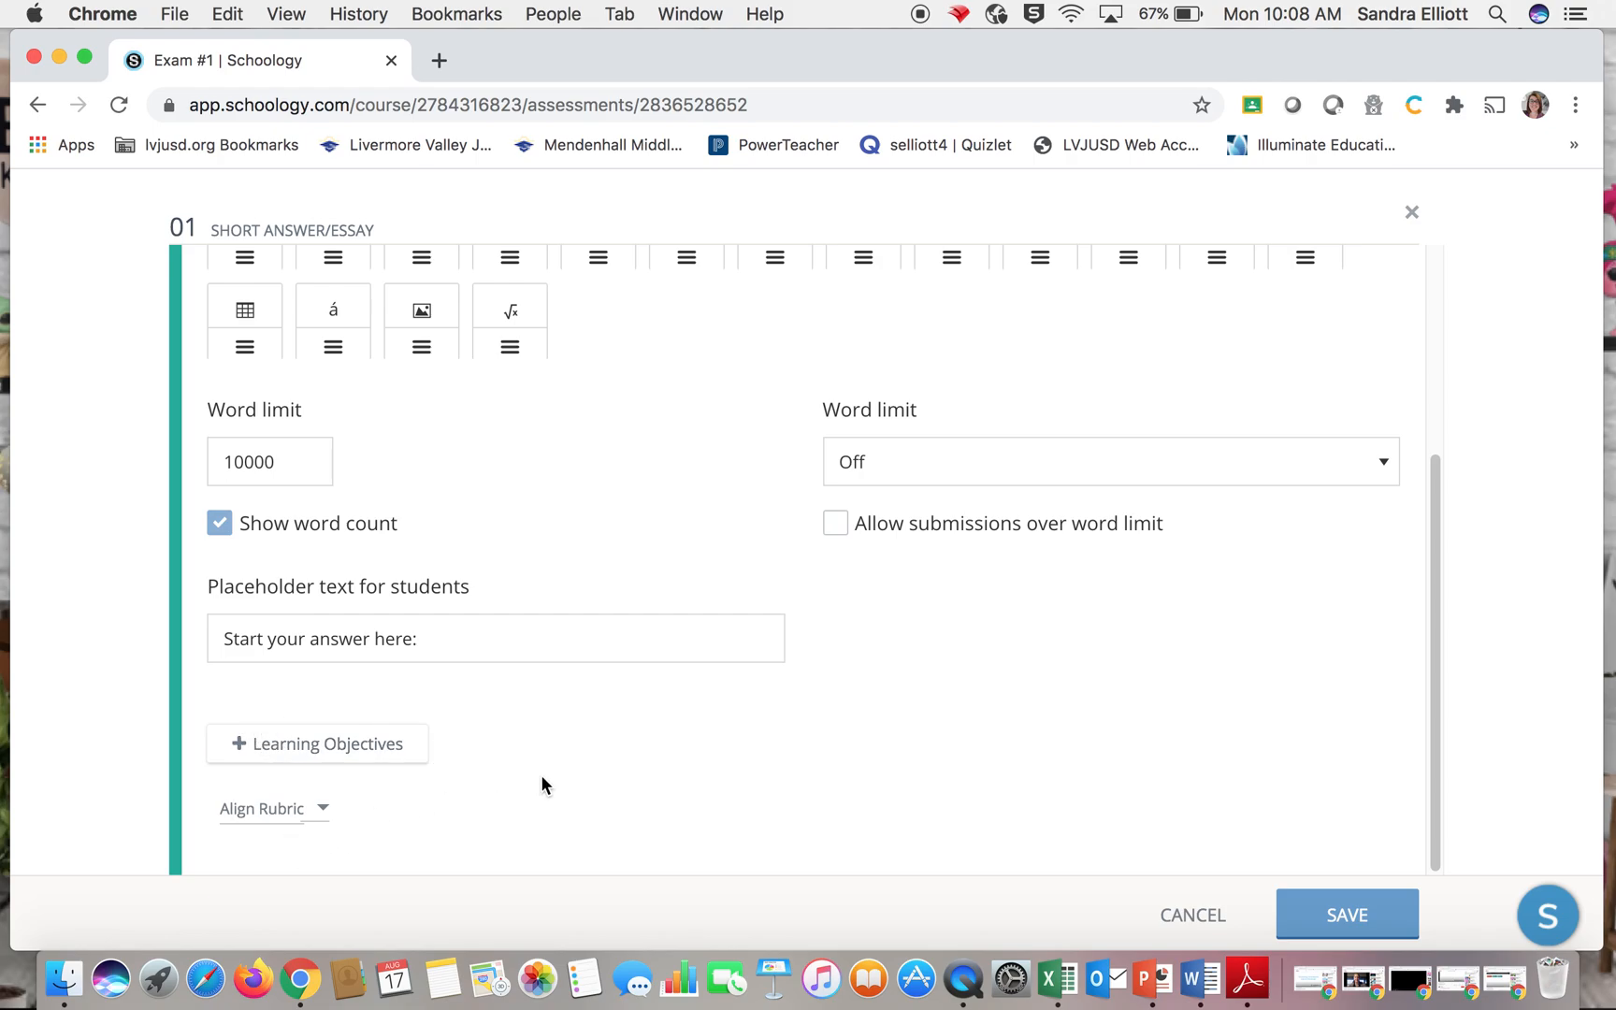
left_click(1341, 914)
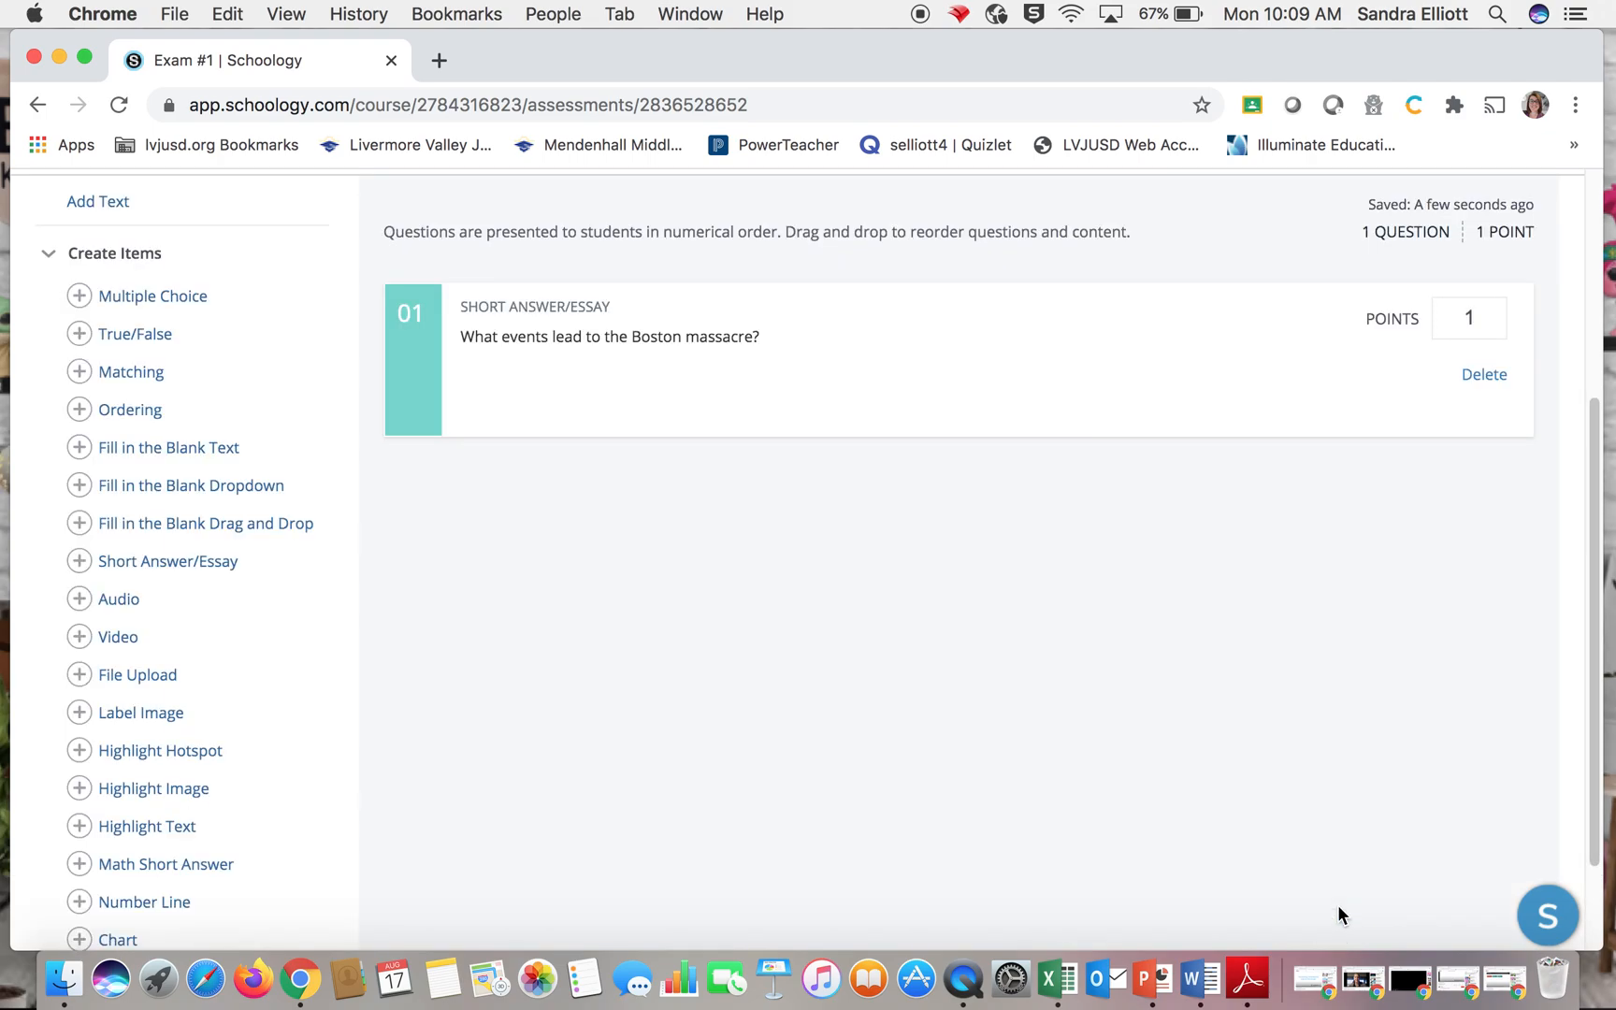
Review the assessment's question list, then return to the course materials and expand the Friday folder to check for Exam #1
scroll(1221, 699, "down", 2)
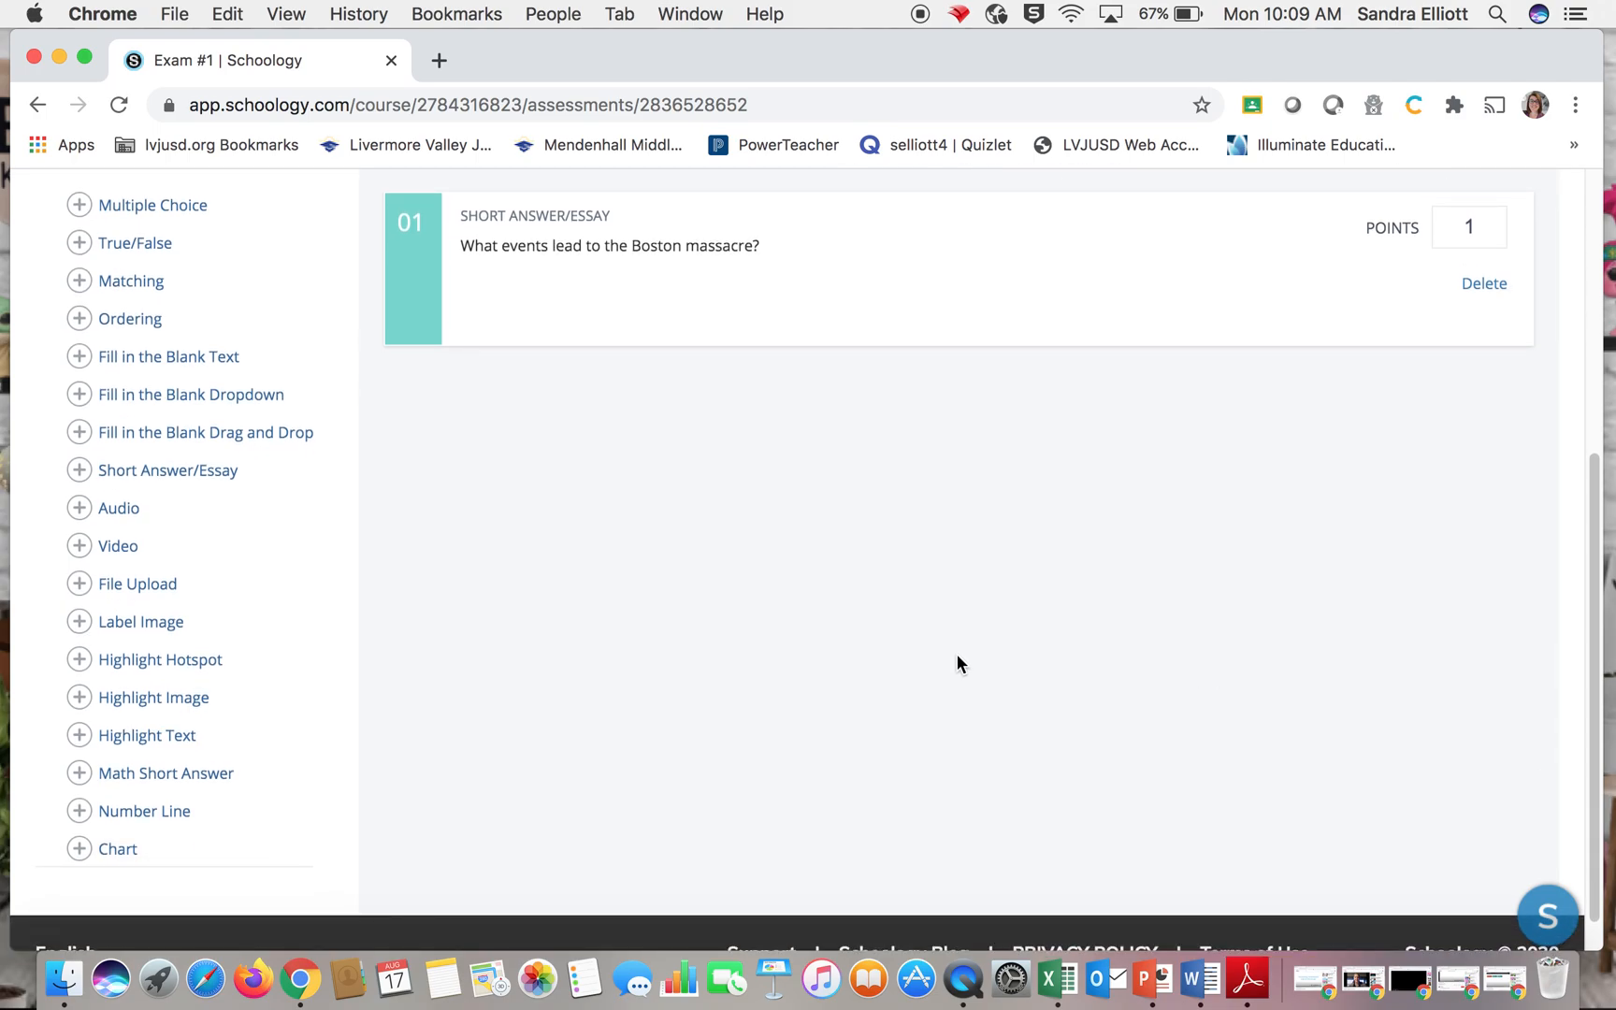
scroll(965, 520, "up", 3)
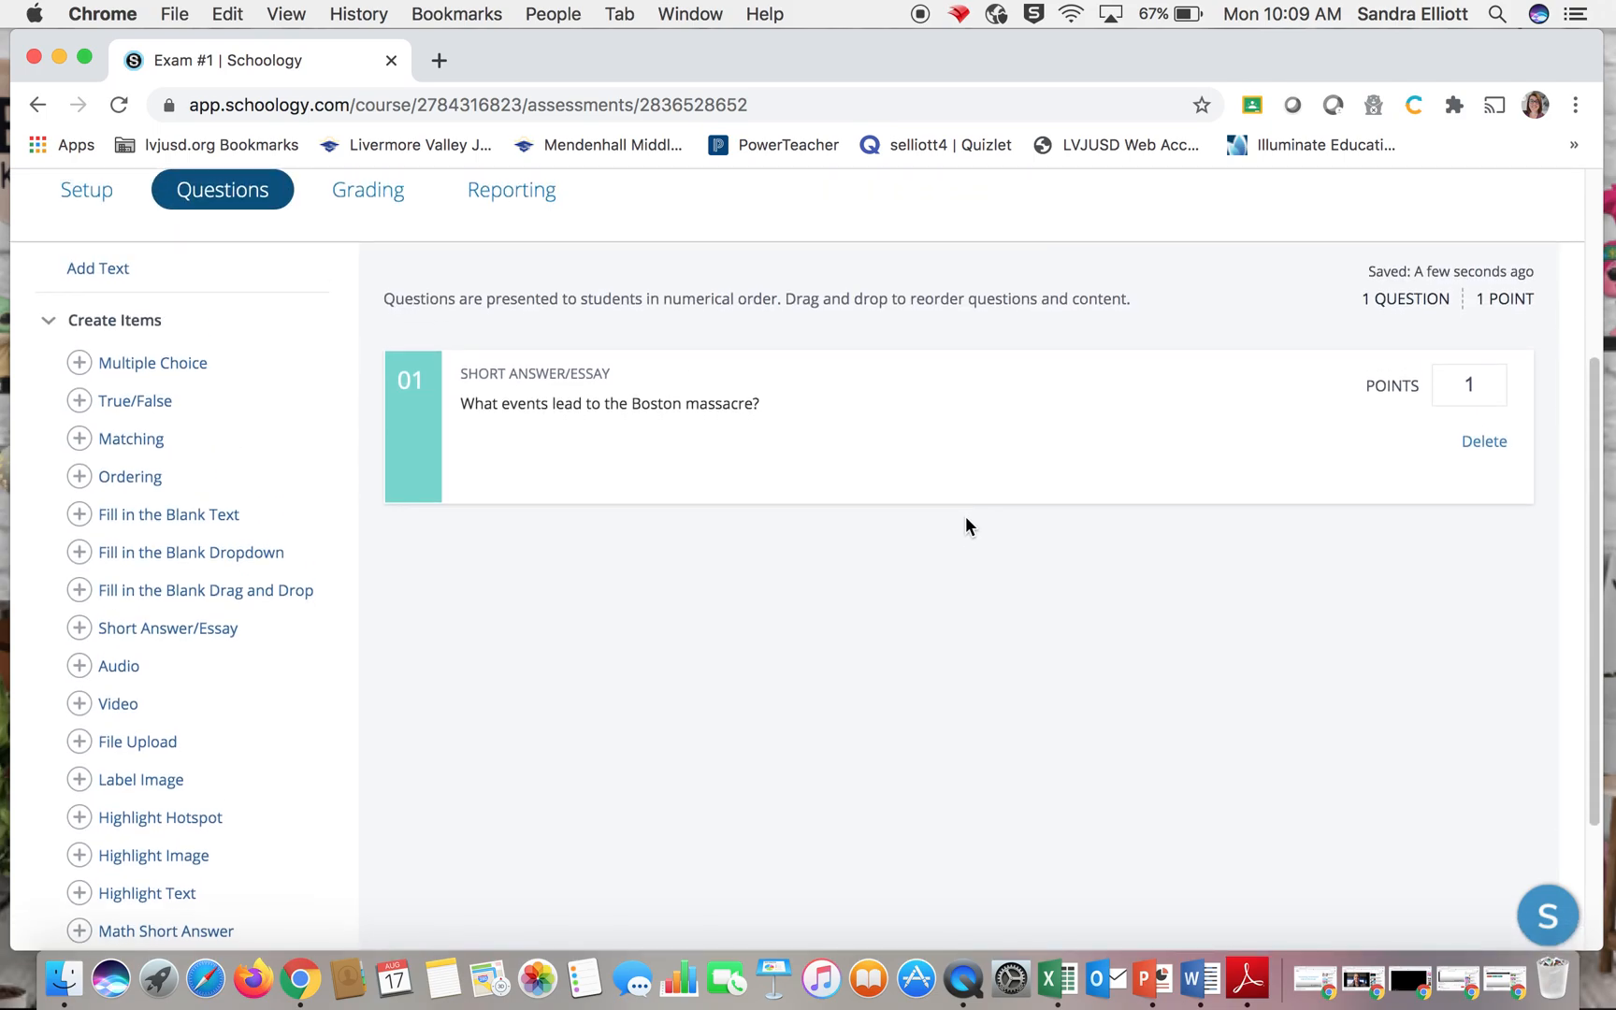
scroll(944, 551, "up", 1)
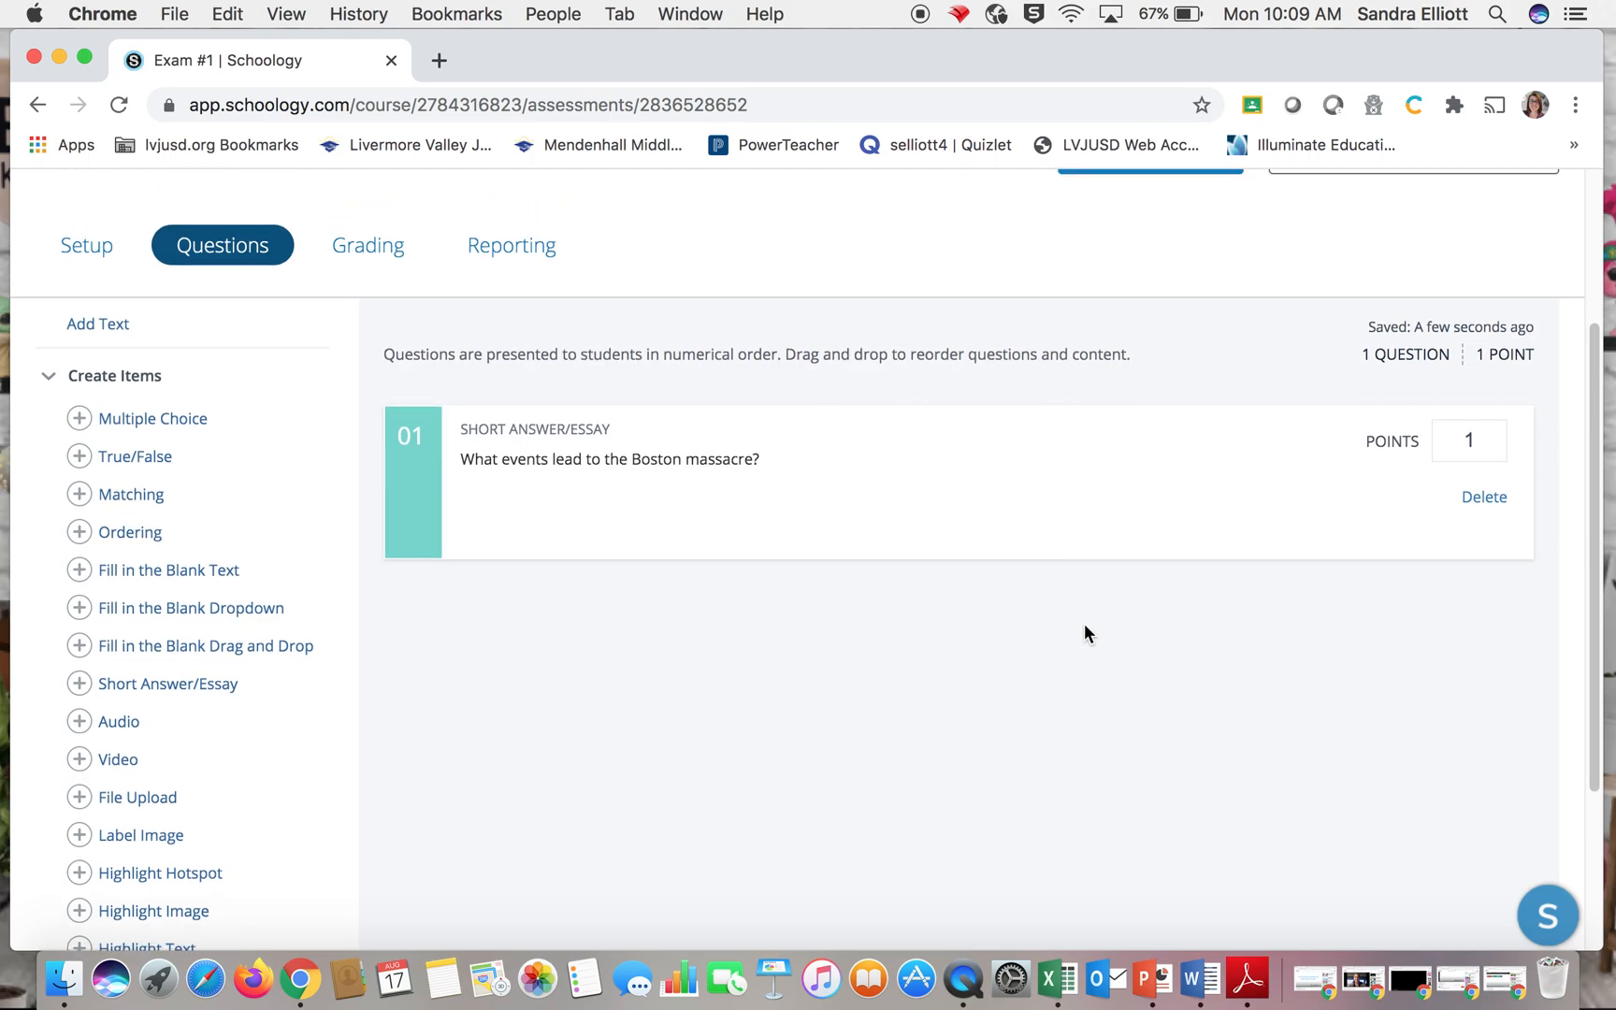
mouse_move(915, 459)
left_mouse_down()
mouse_move(897, 786)
mouse_move(1006, 699)
mouse_move(892, 472)
mouse_move(909, 437)
left_mouse_up()
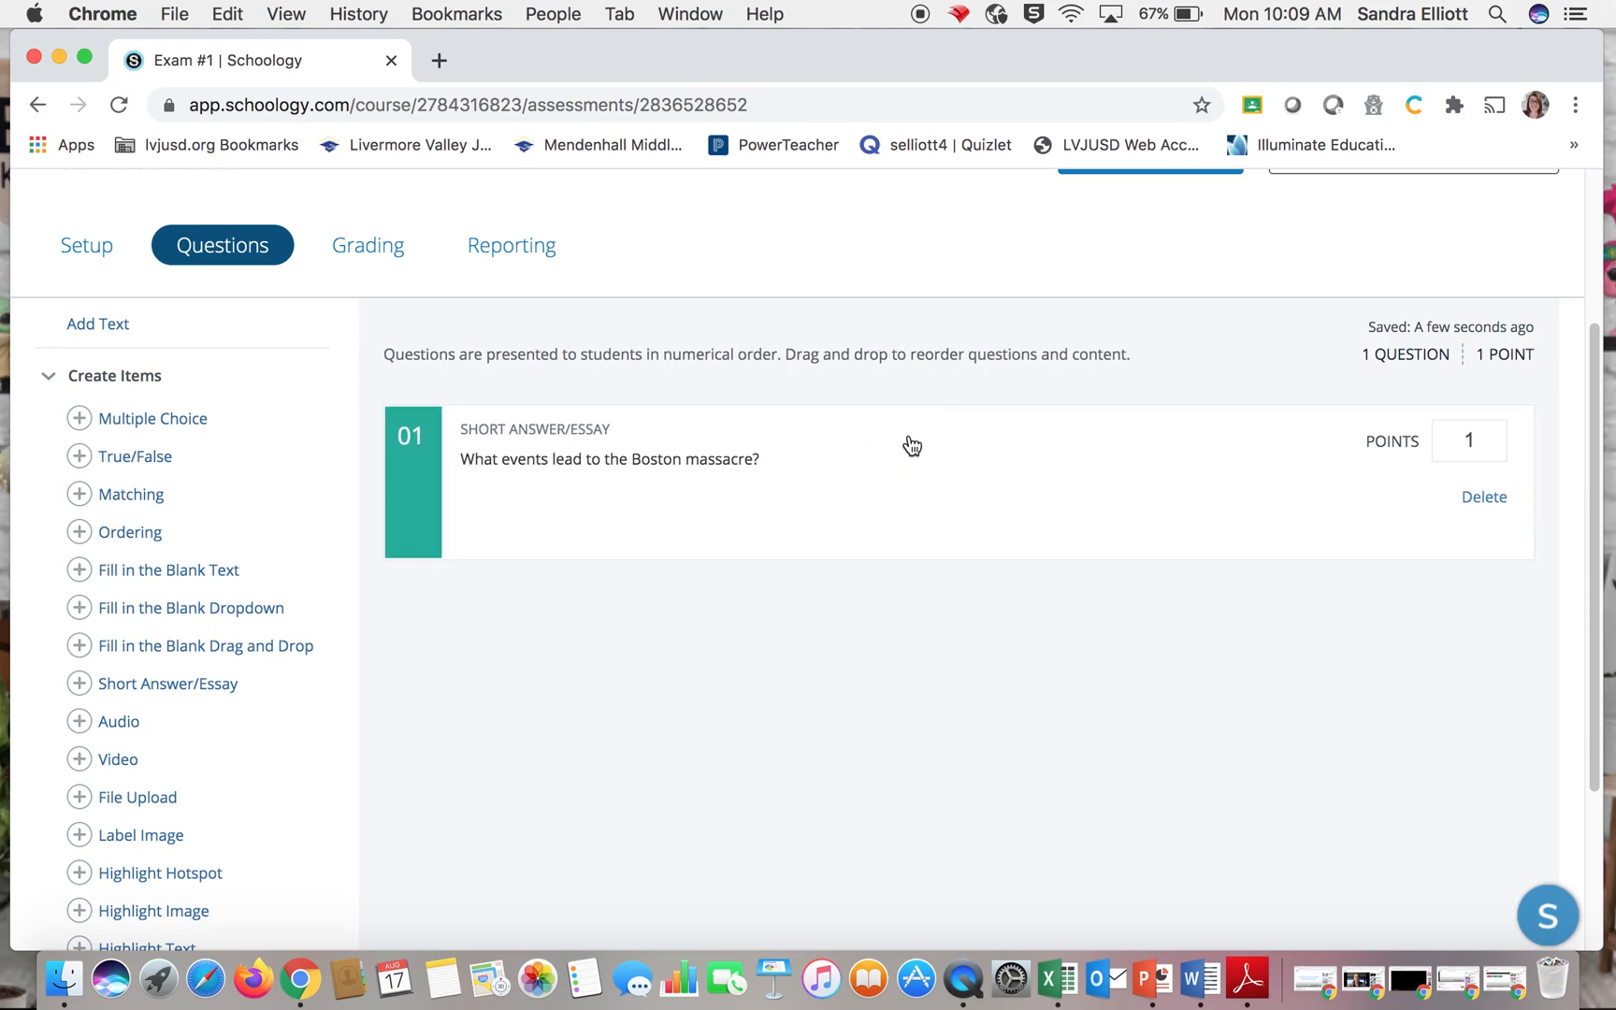
scroll(908, 658, "down", 1)
scroll(907, 669, "up", 5)
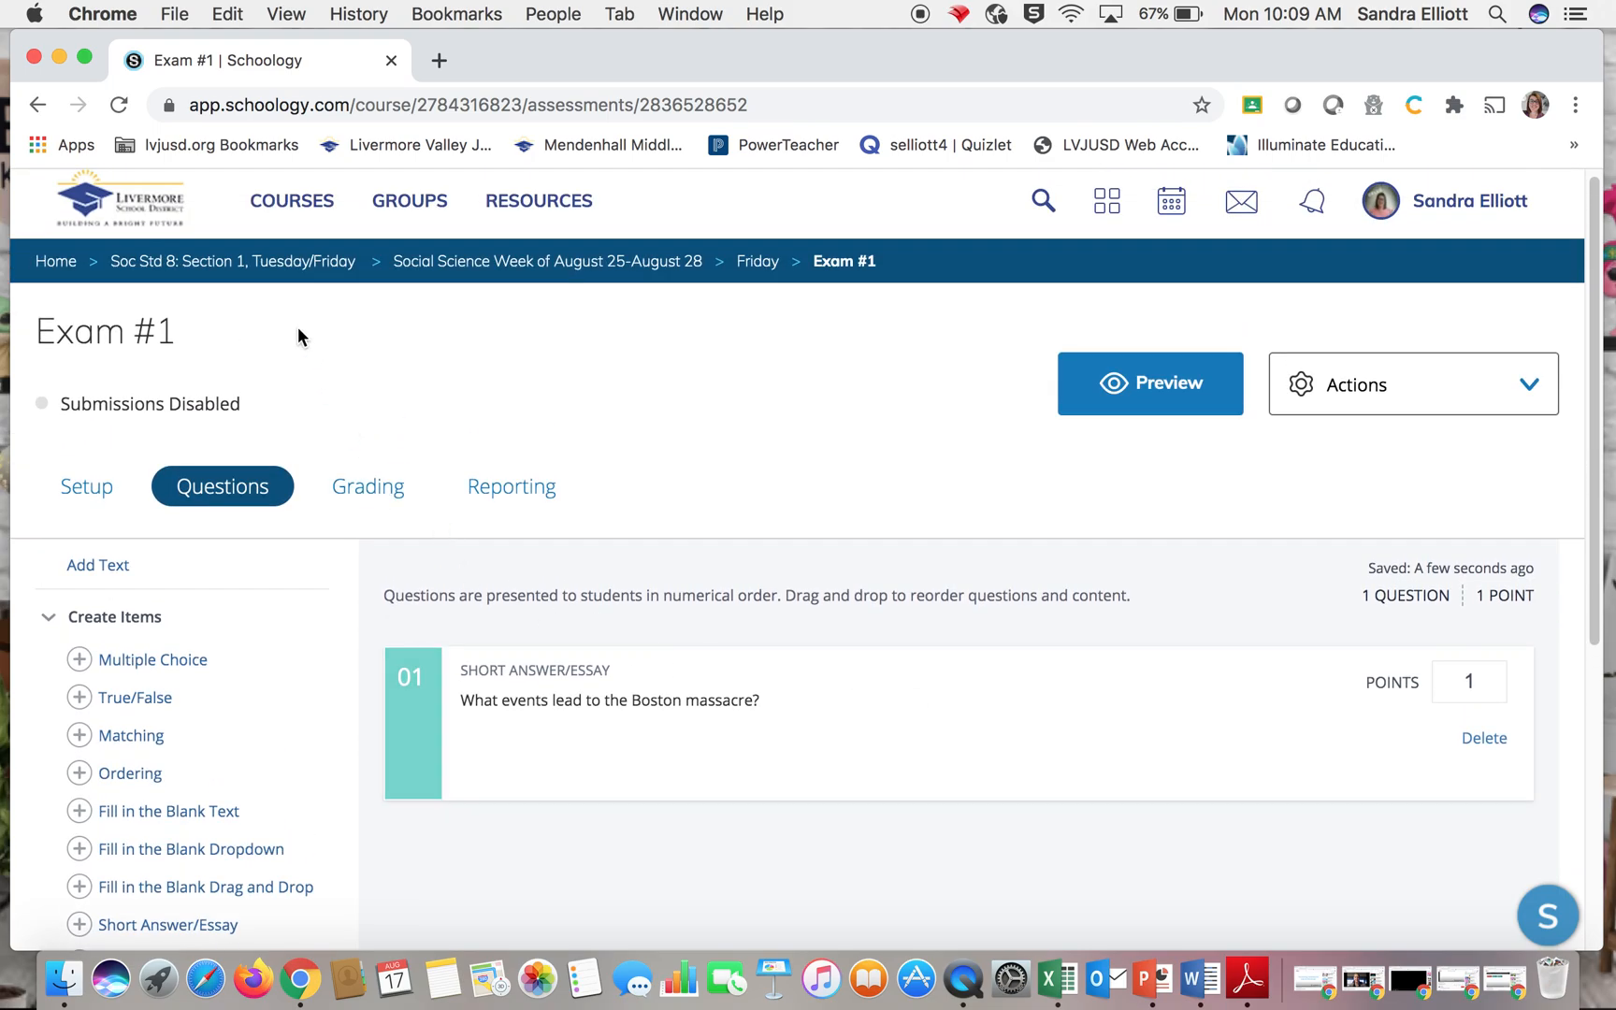
left_click(292, 269)
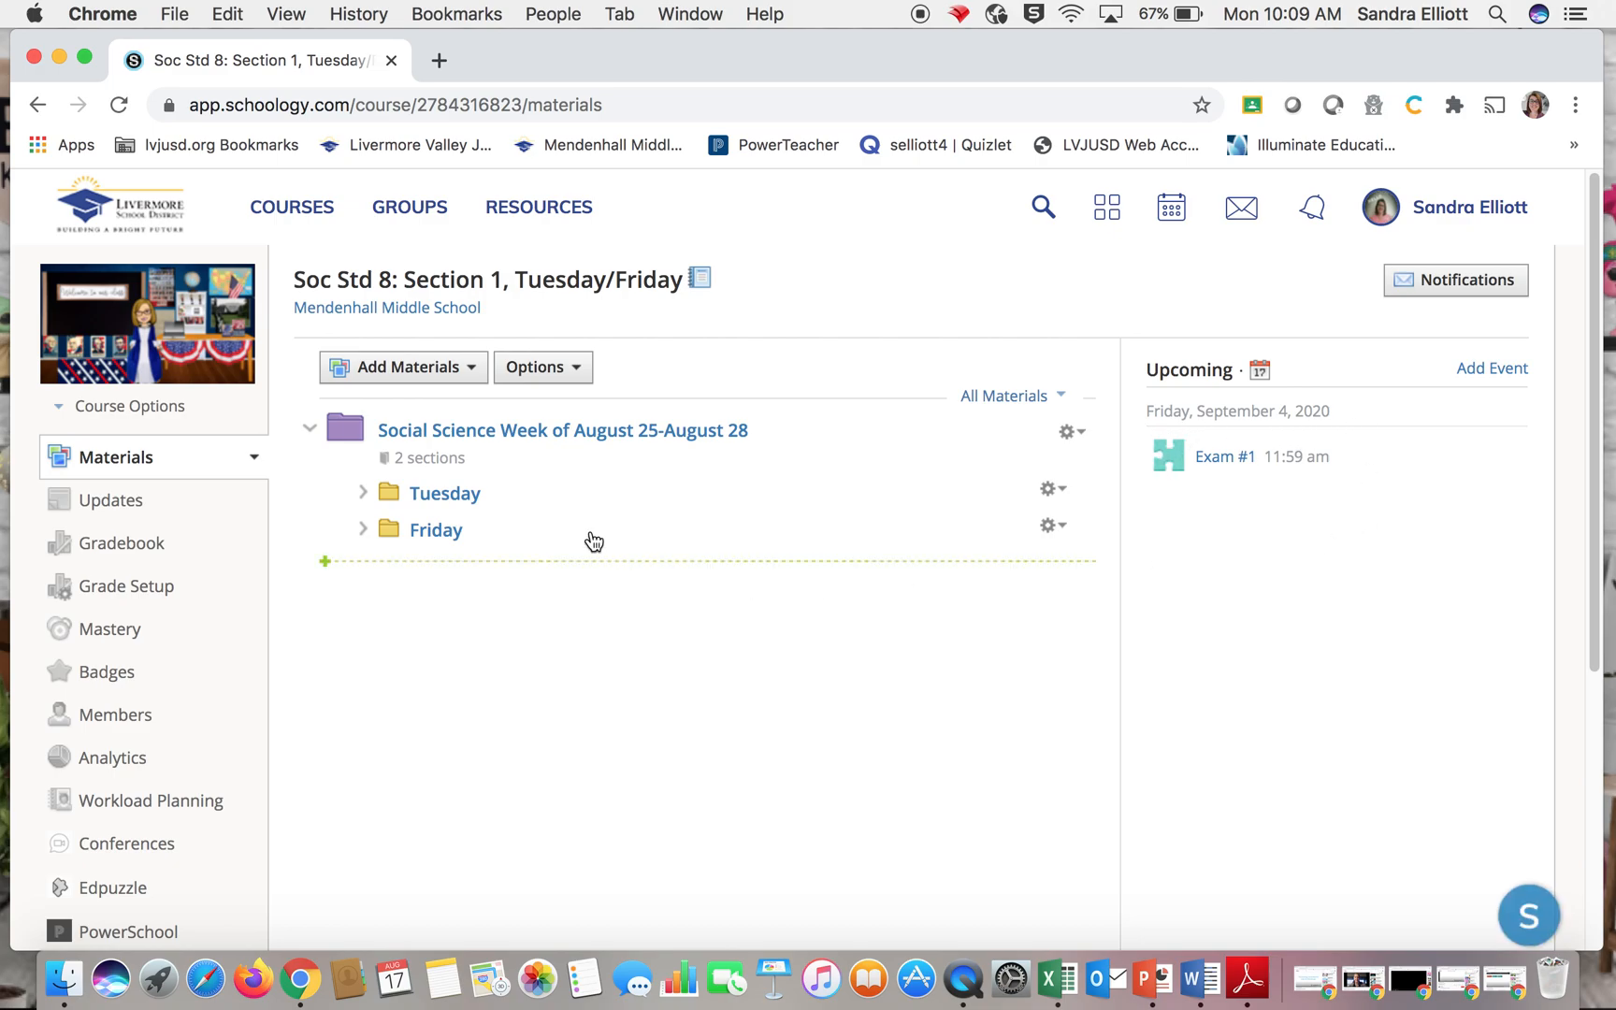
left_click(362, 530)
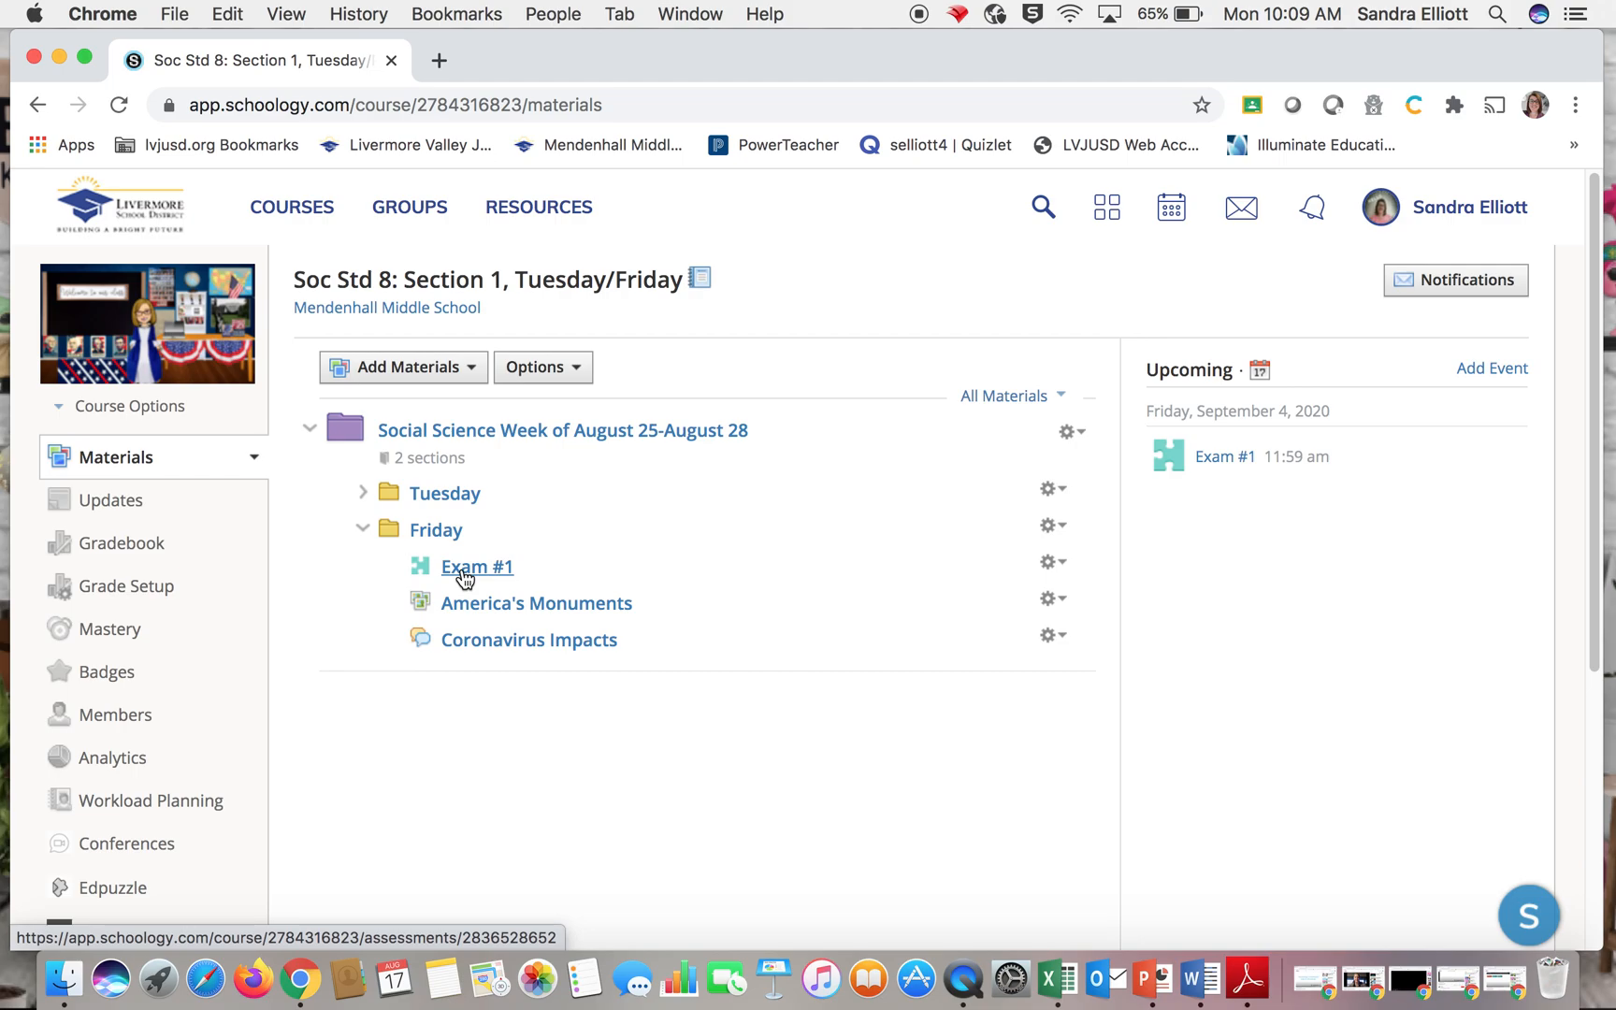
left_click(964, 980)
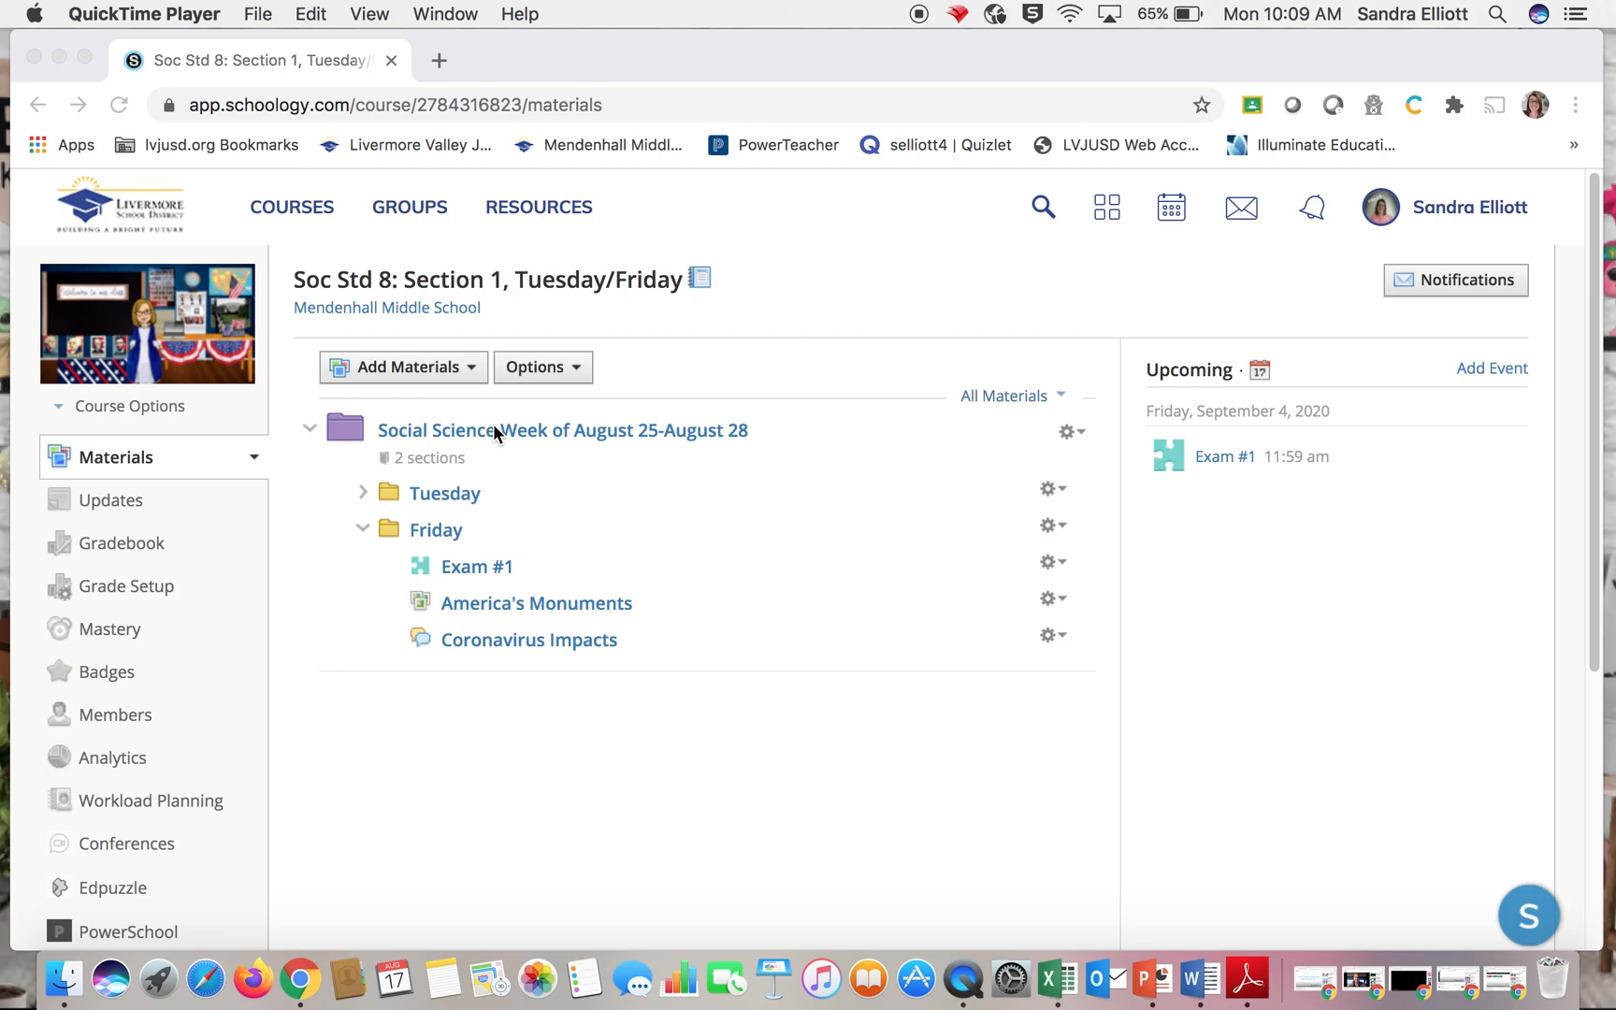
left_click(155, 13)
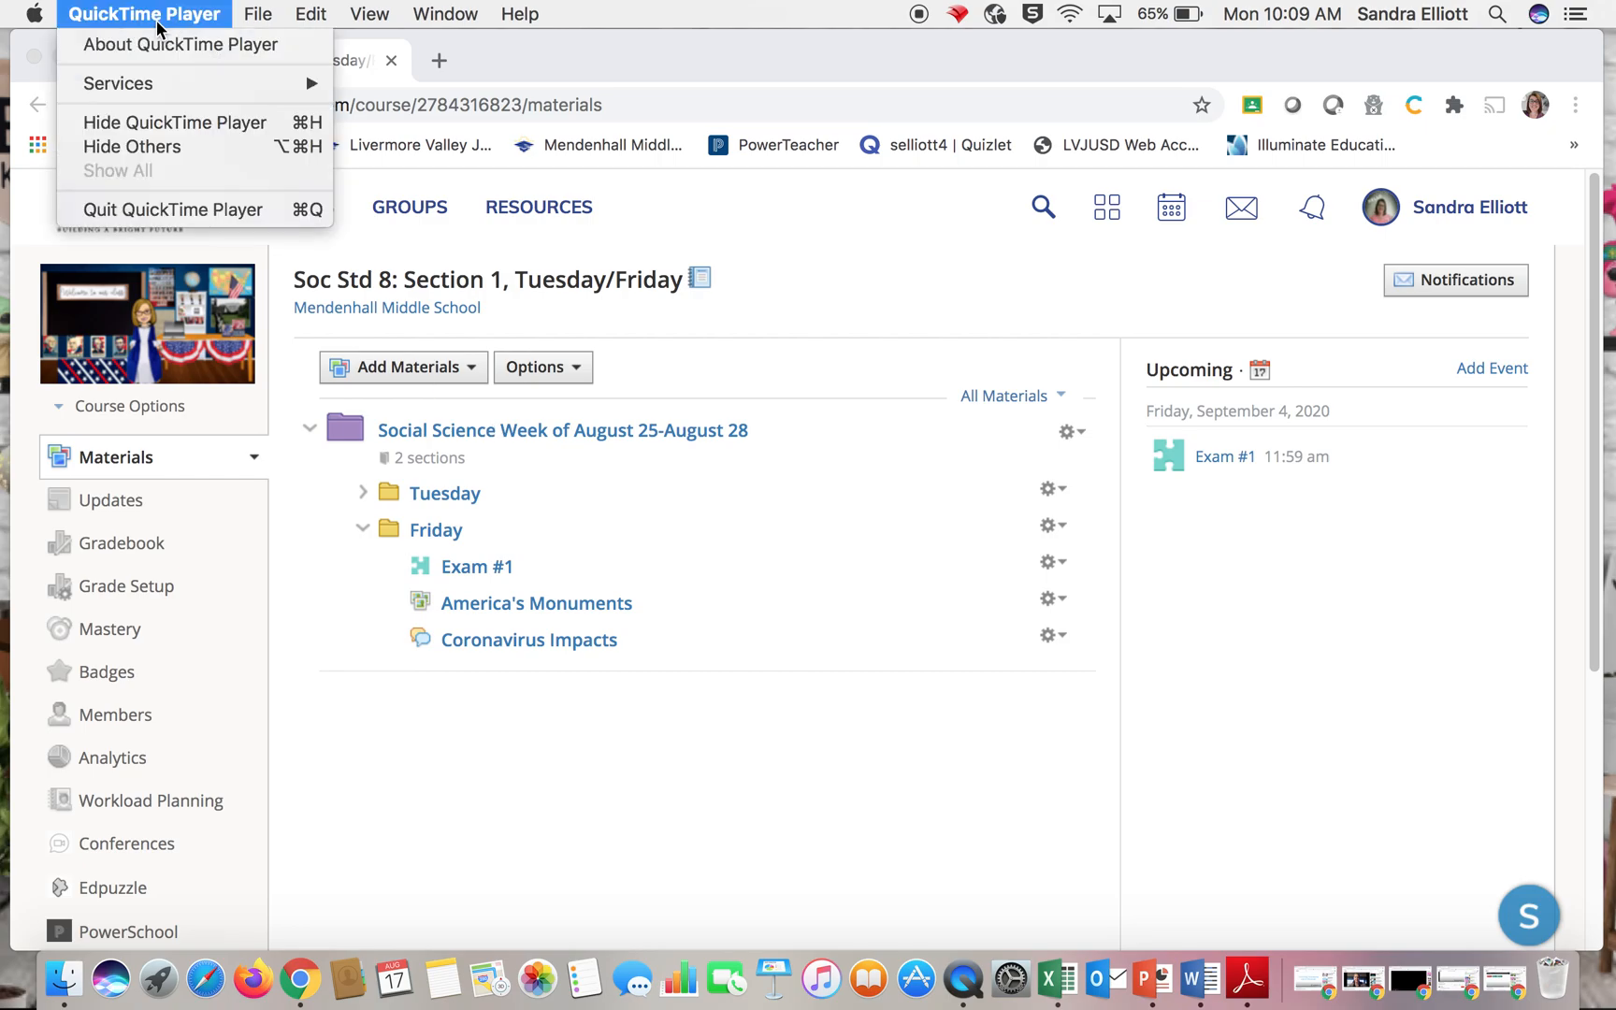
left_click(163, 211)
key("BackSpace")
type("Creating an assessment")
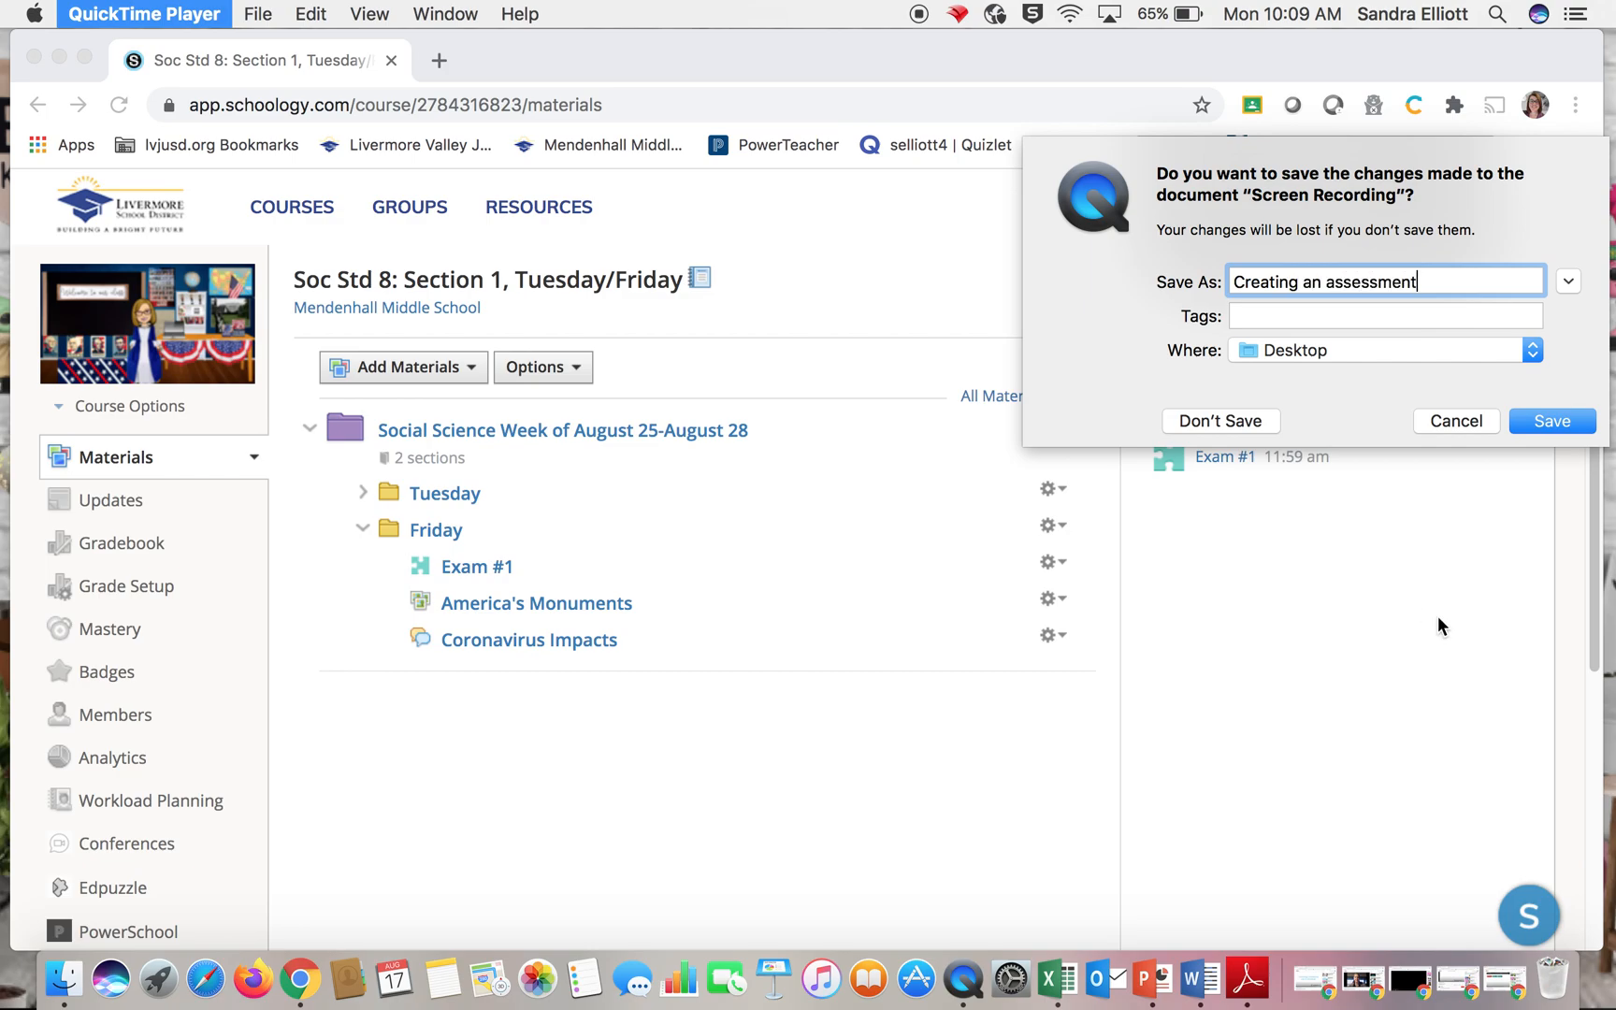